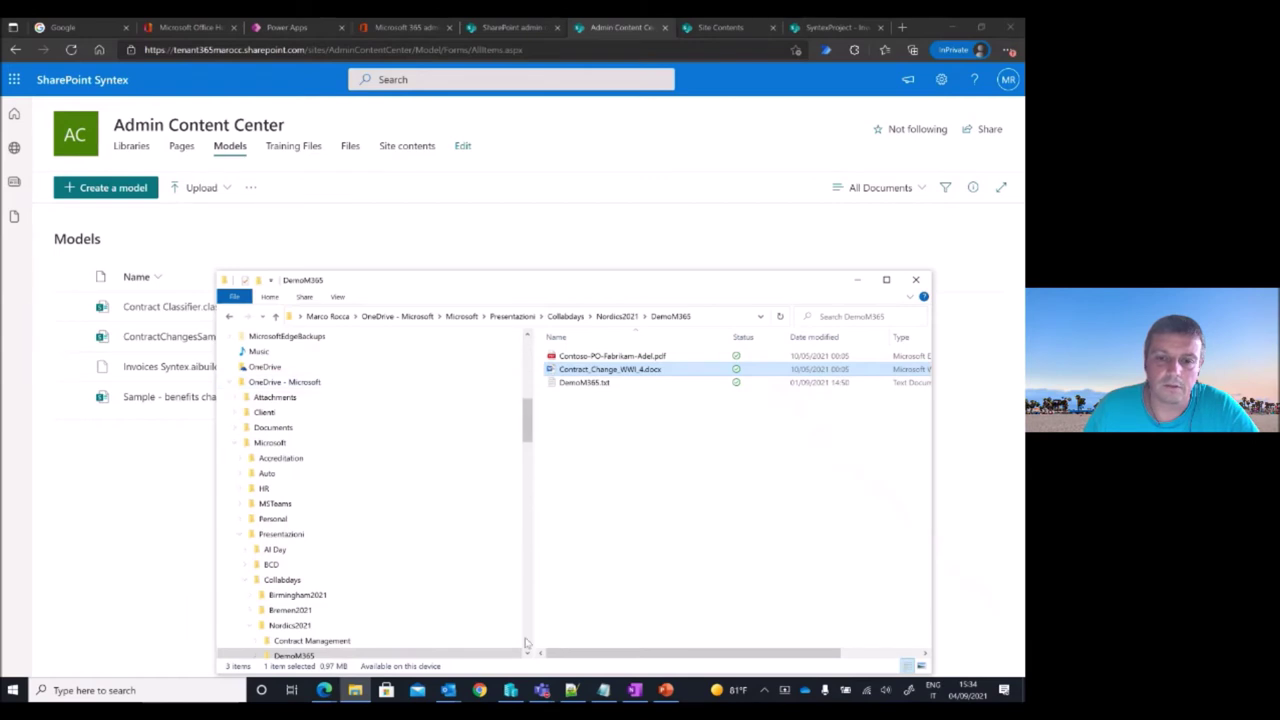
In Edge, create the SPSModel document understanding model, keeping Create a new content type
mouse_move(324, 690)
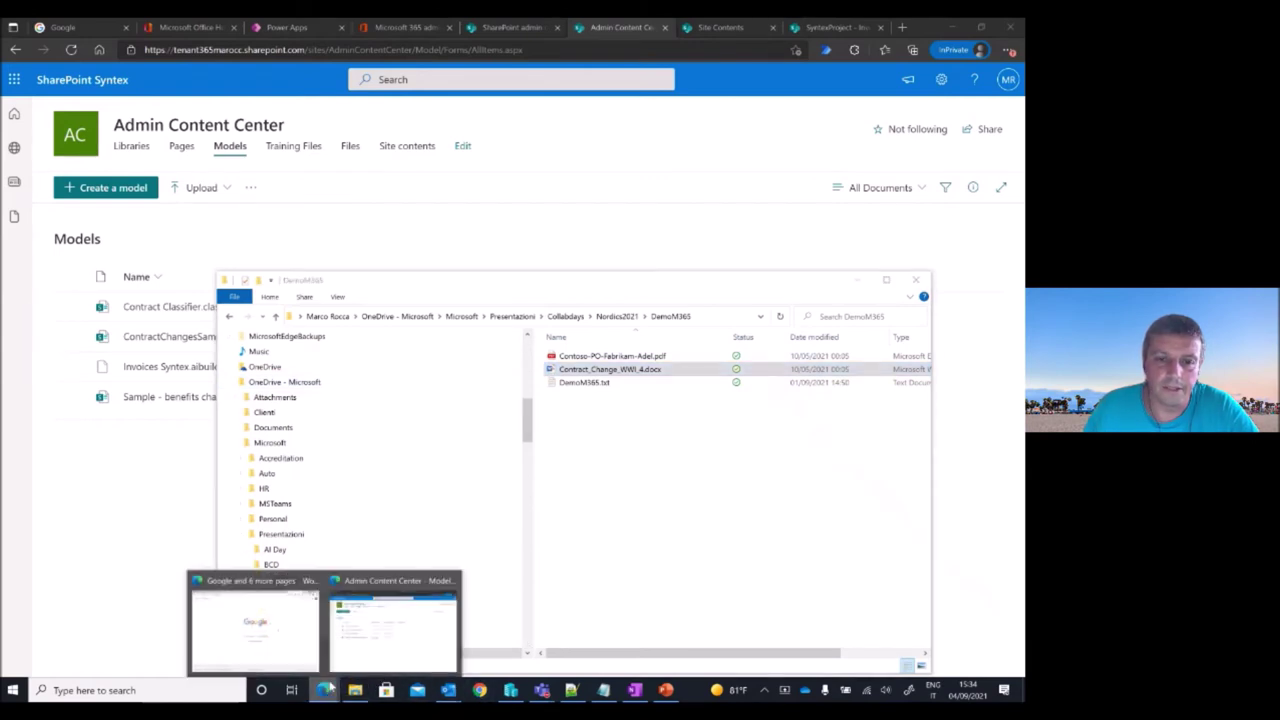
left_click(358, 585)
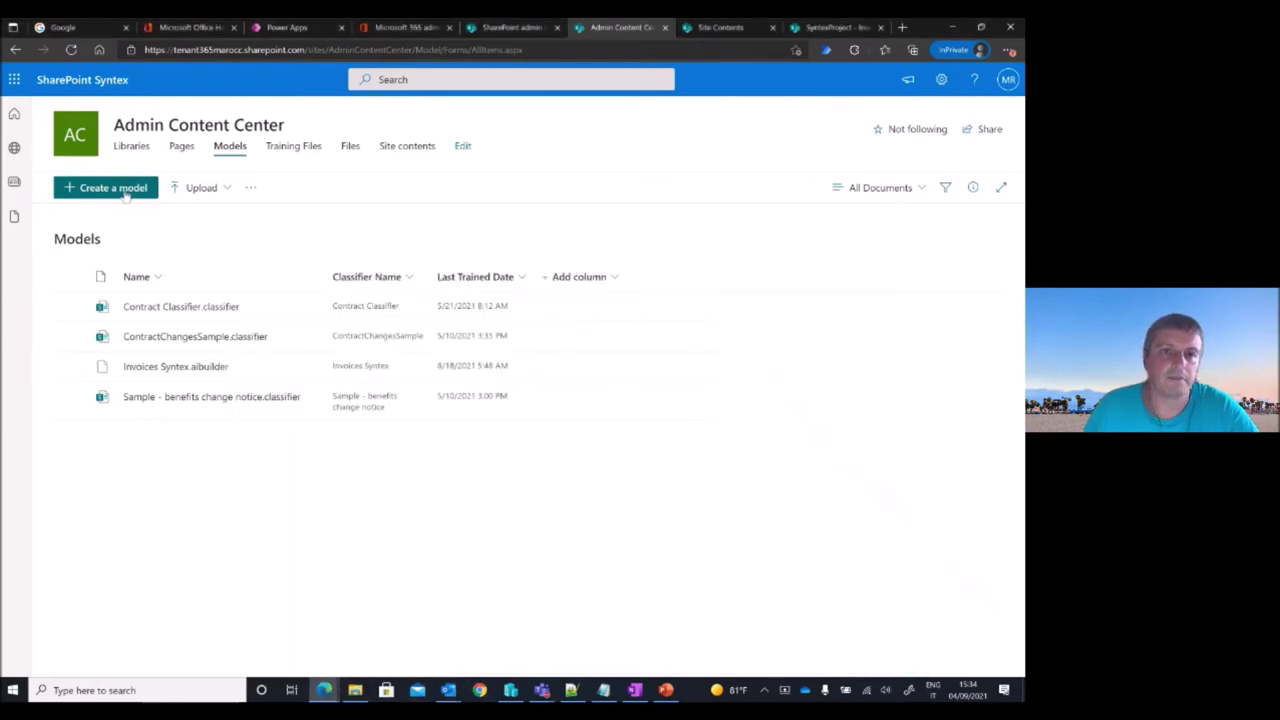
left_click(126, 191)
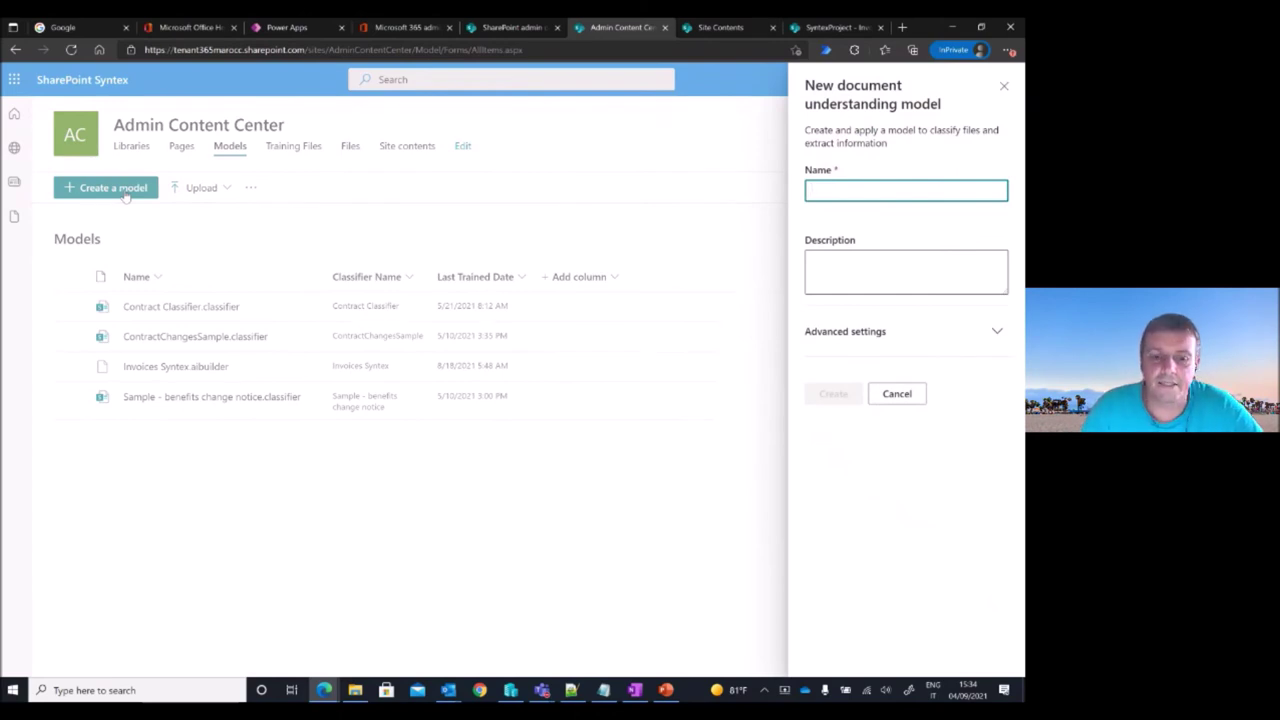
type("SPSModel")
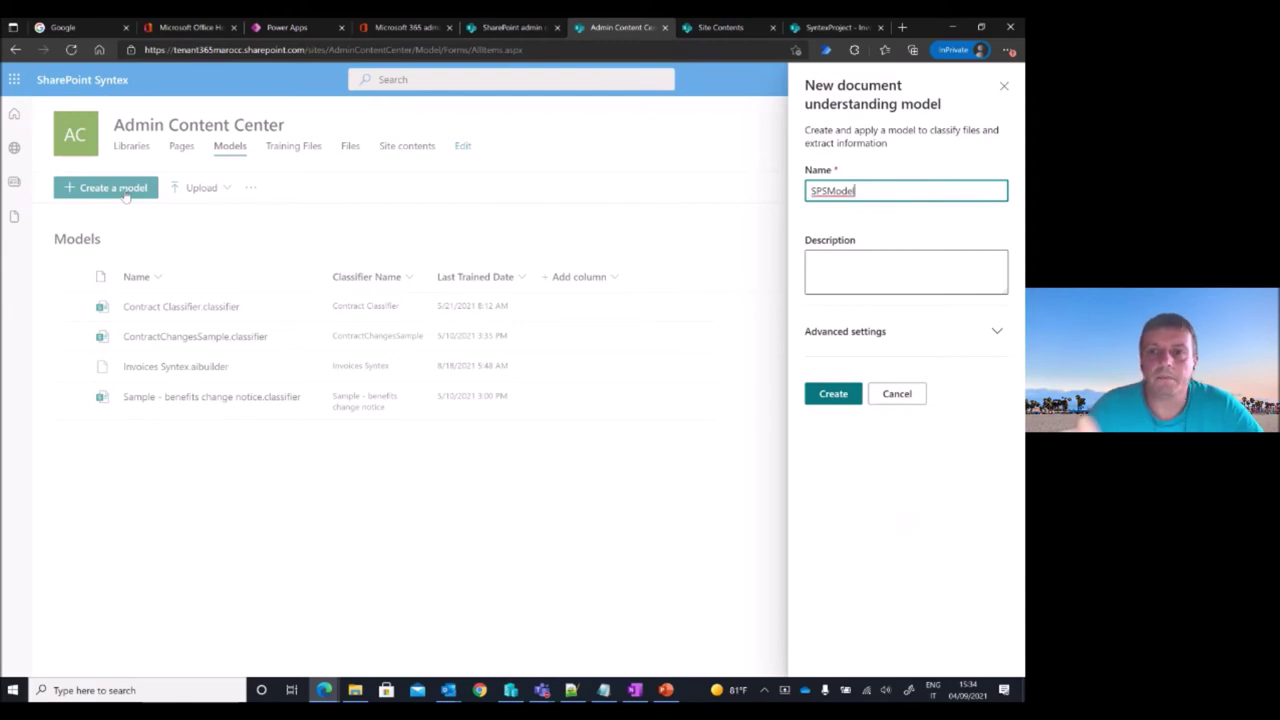
left_click(823, 339)
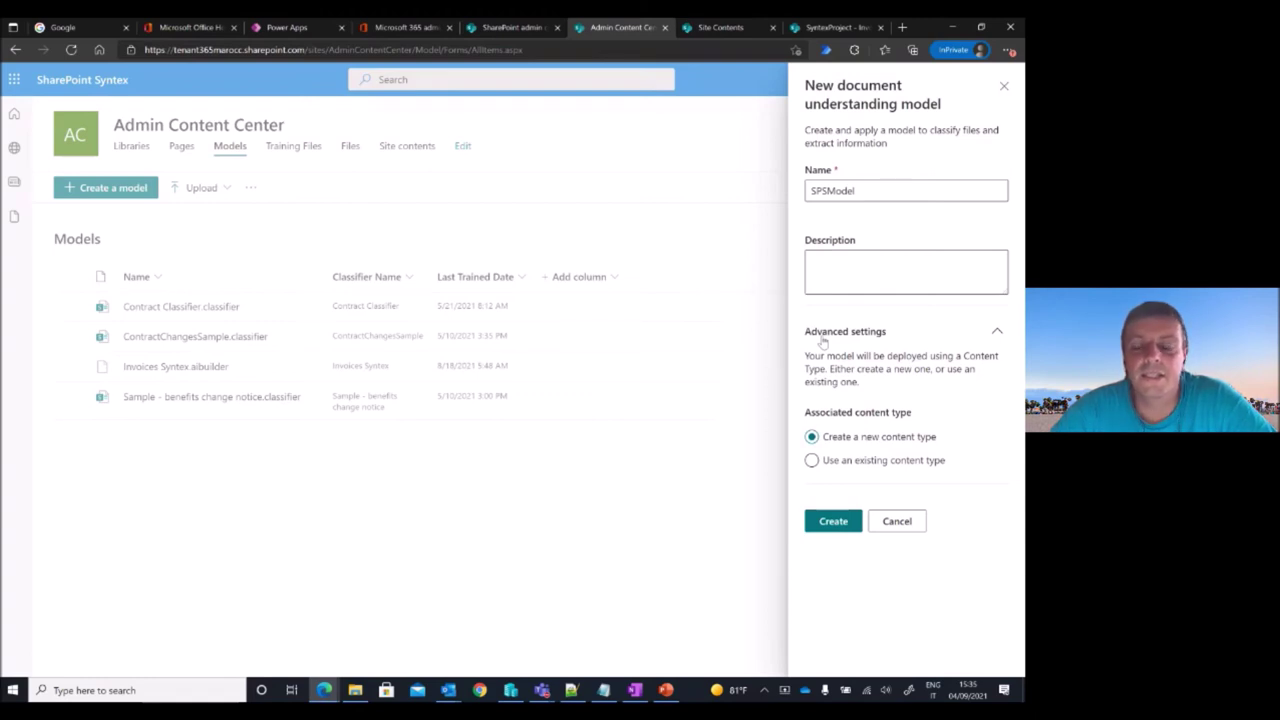
left_click(833, 524)
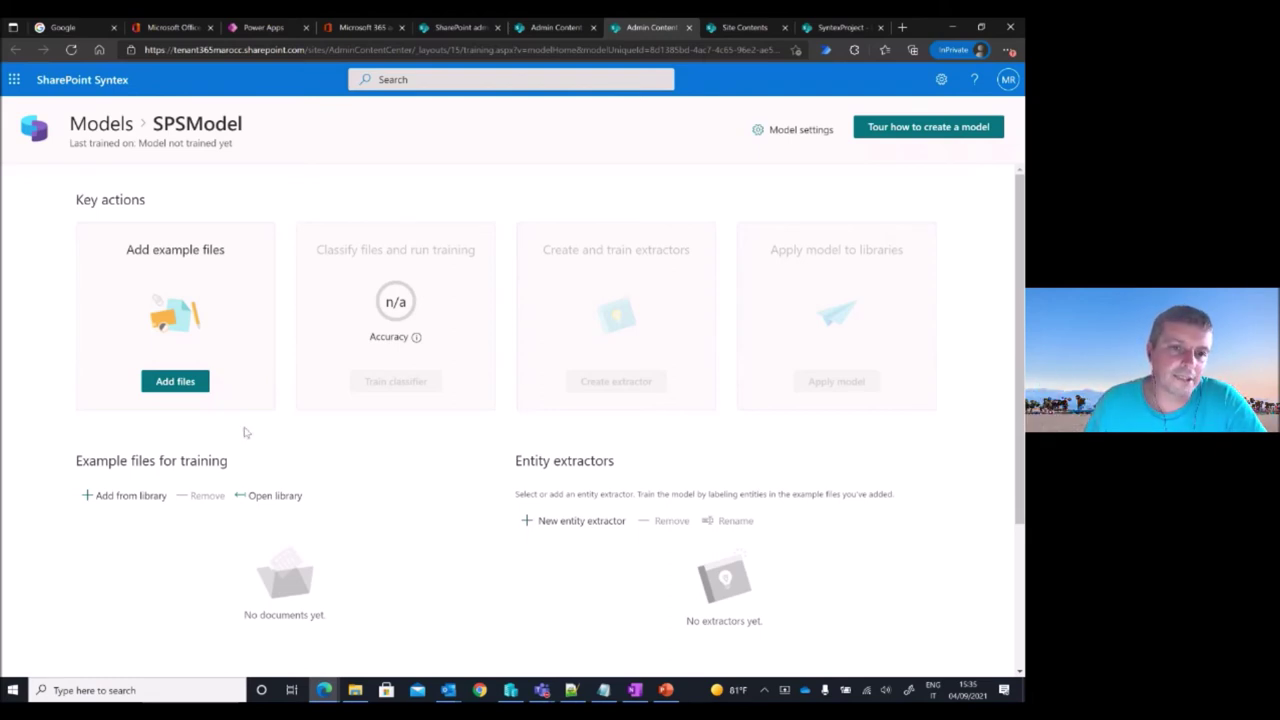
Add the five Contract_Change files and N_Contoso_SOW_CSI1 from the XXX folder as example files
left_click(174, 385)
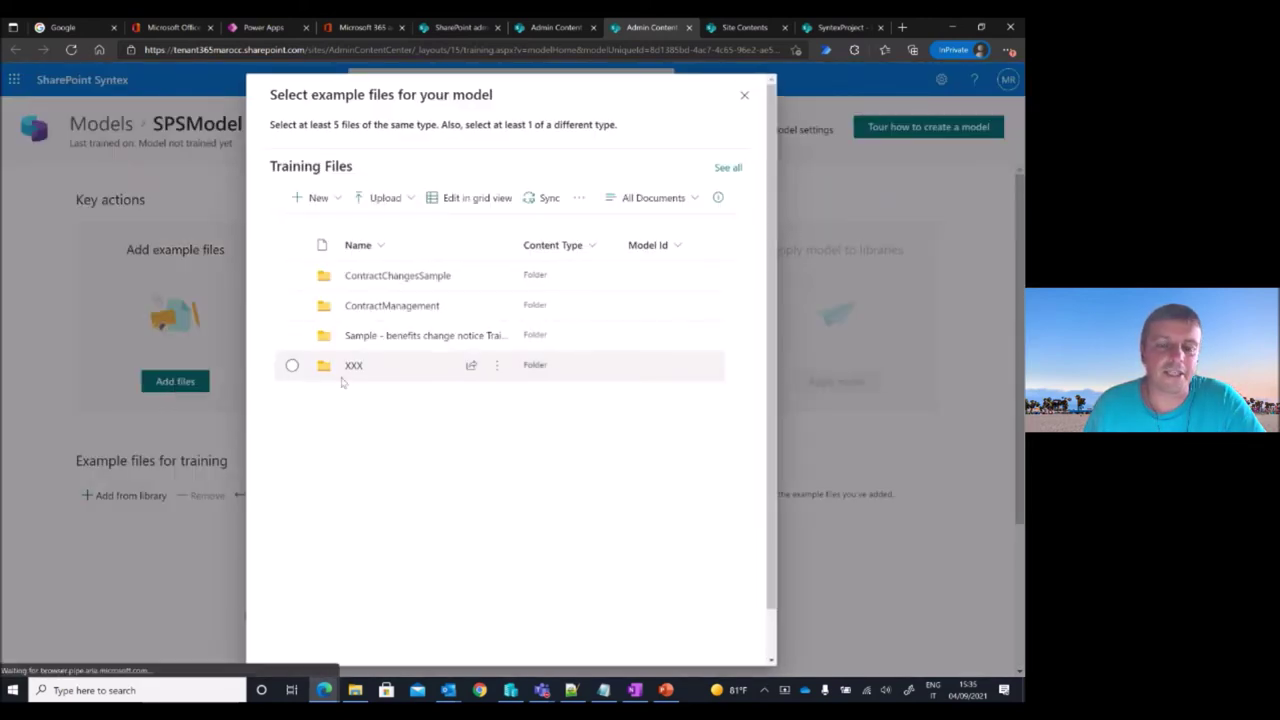
left_click(352, 366)
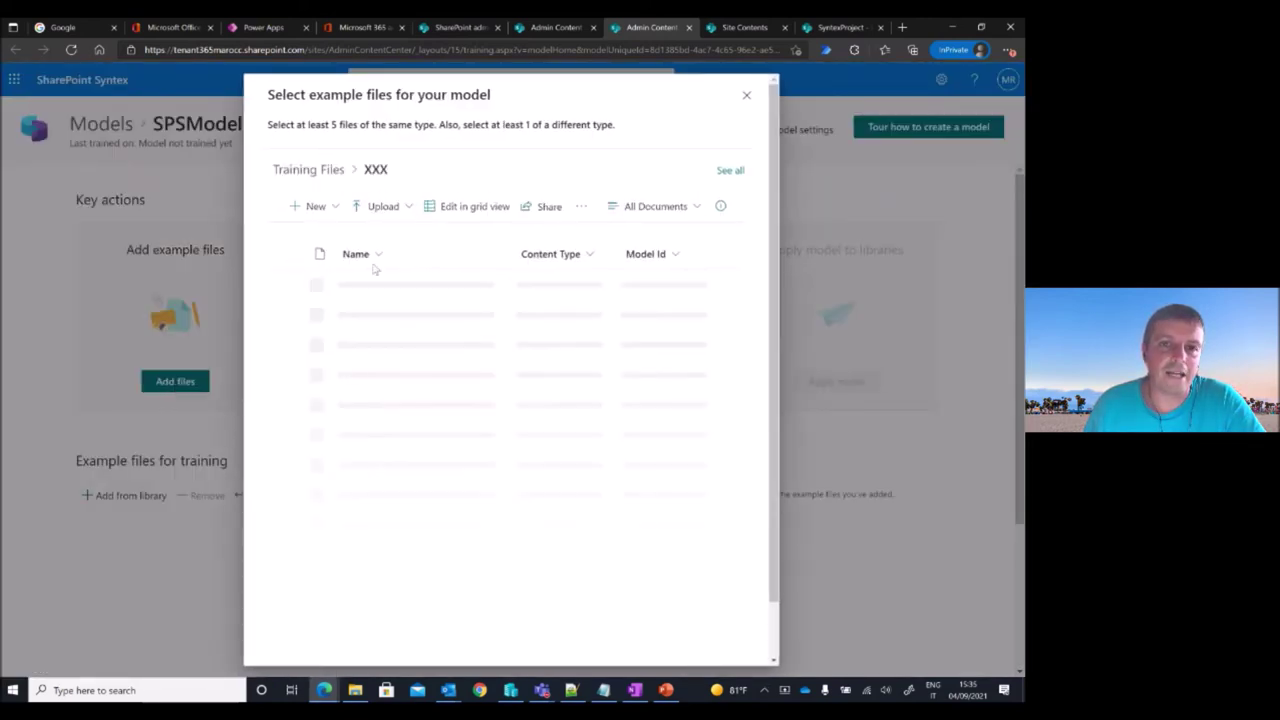
left_click(294, 284)
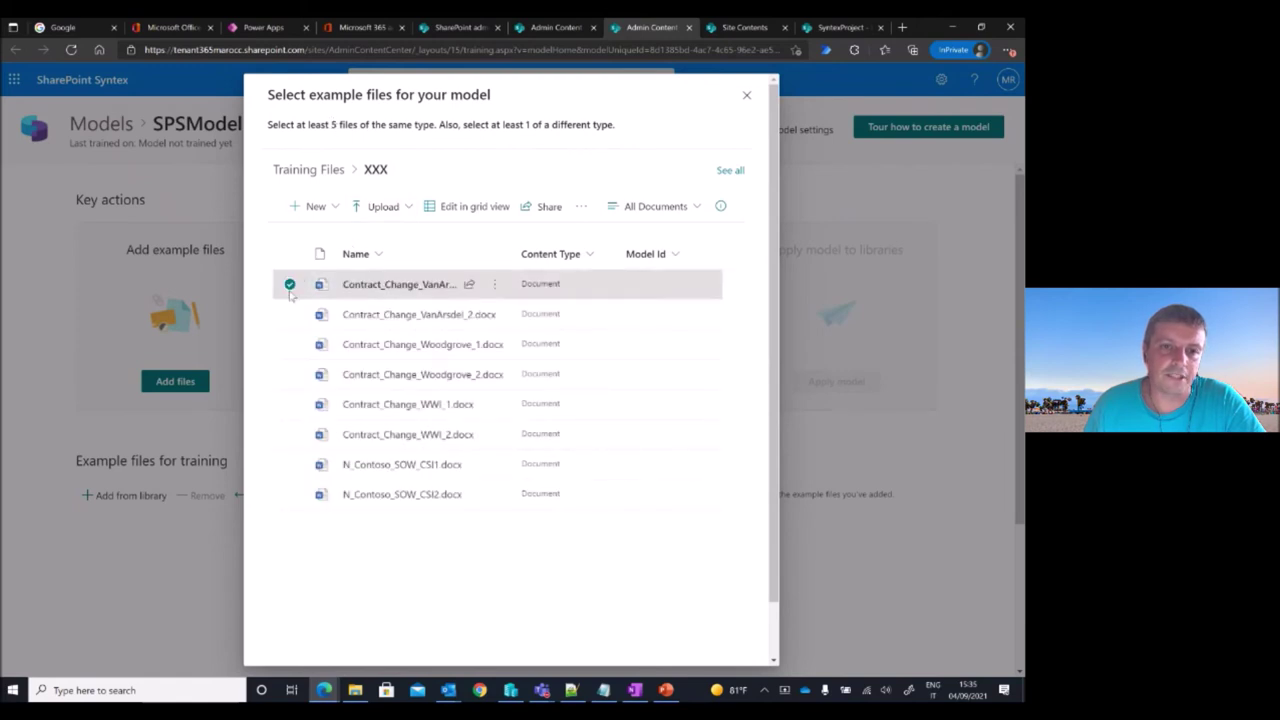
left_click(294, 314)
left_click(294, 344)
left_click(294, 374)
left_click(294, 404)
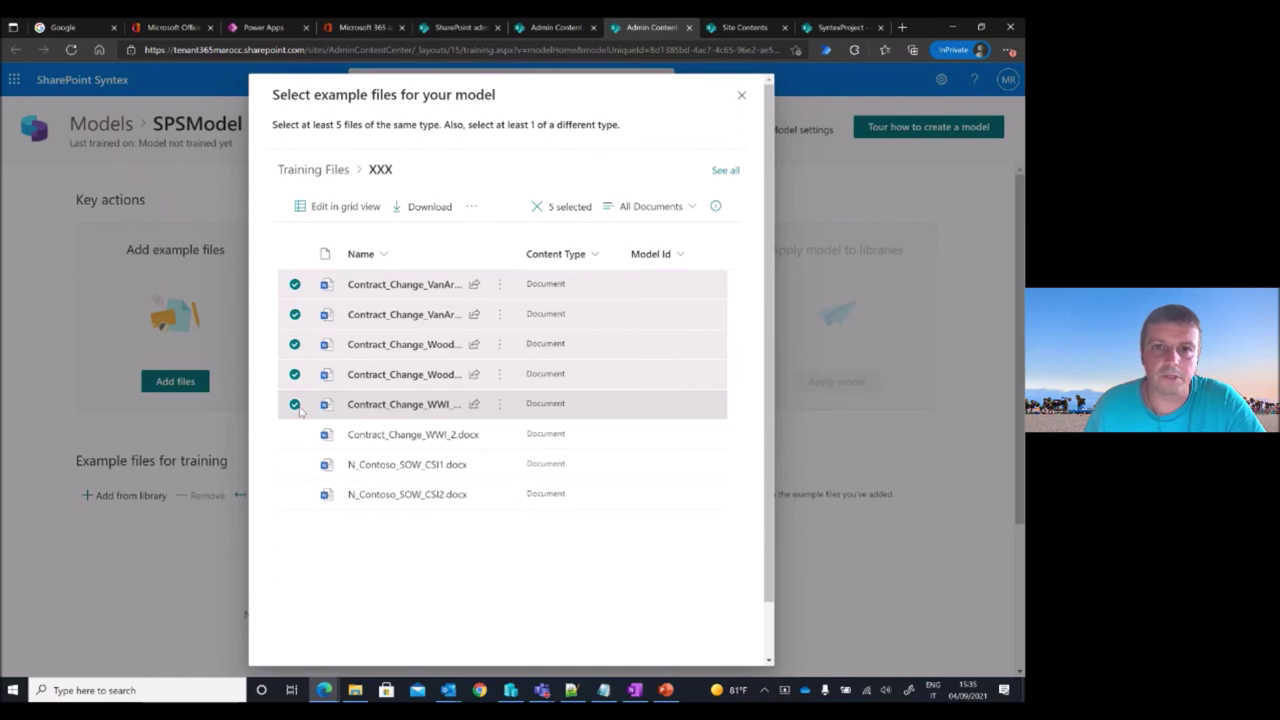
left_click(294, 465)
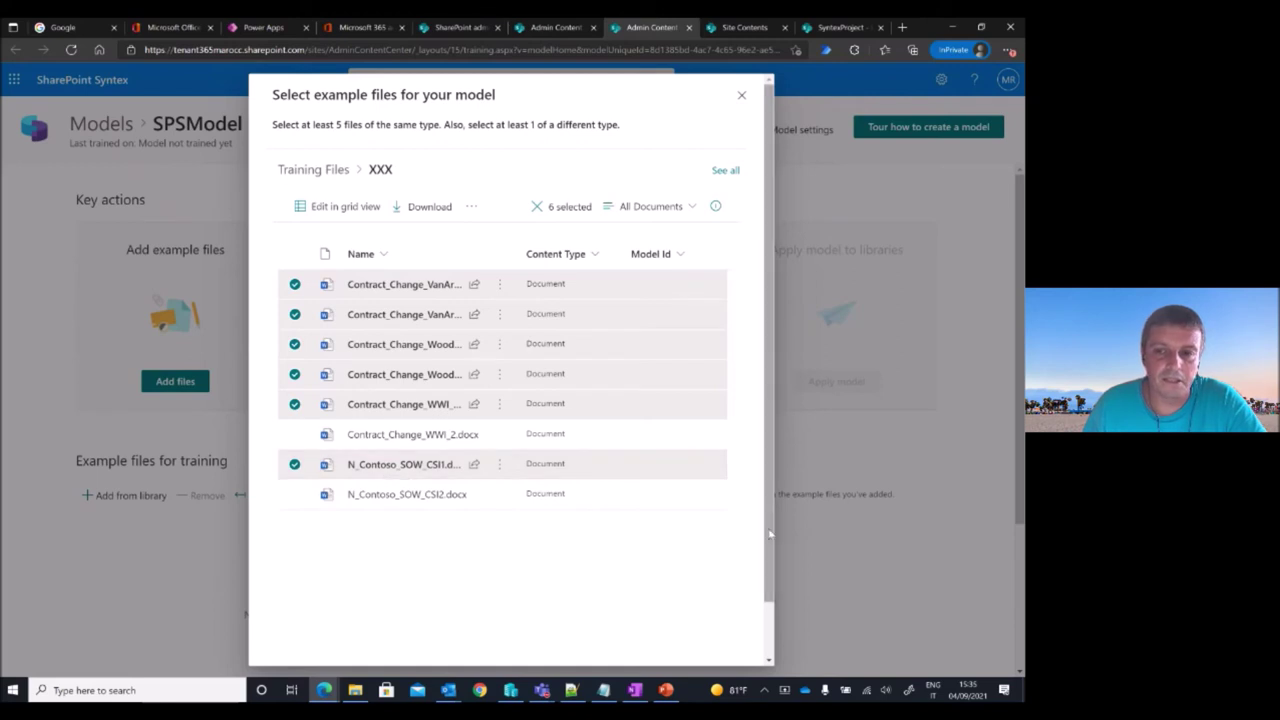
scroll(763, 537, "down", 1)
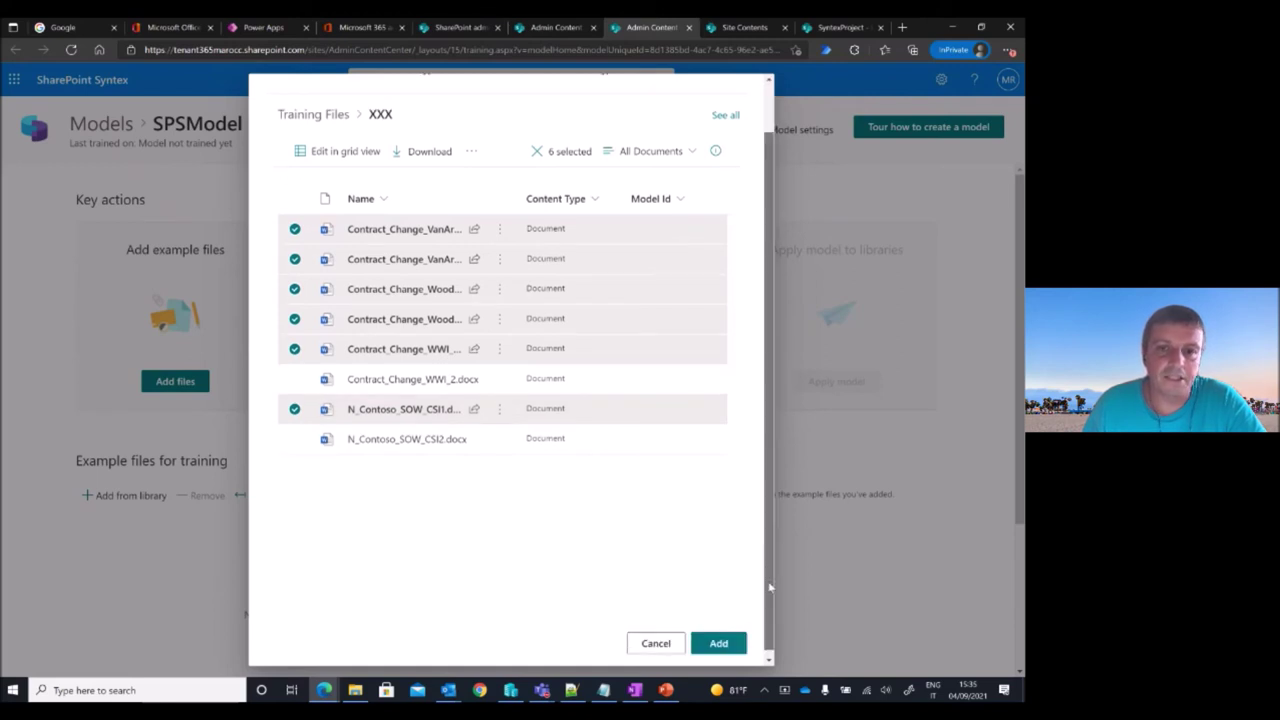
left_click(716, 645)
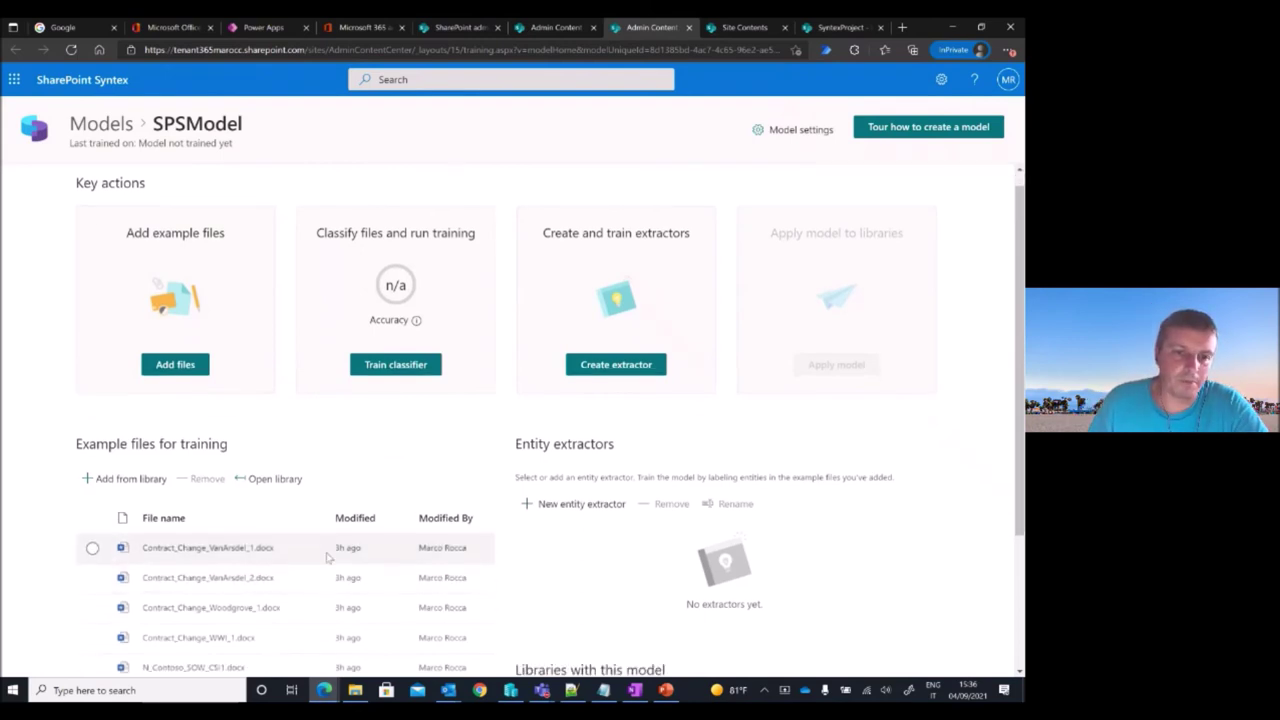
scroll(338, 560, "down", 1)
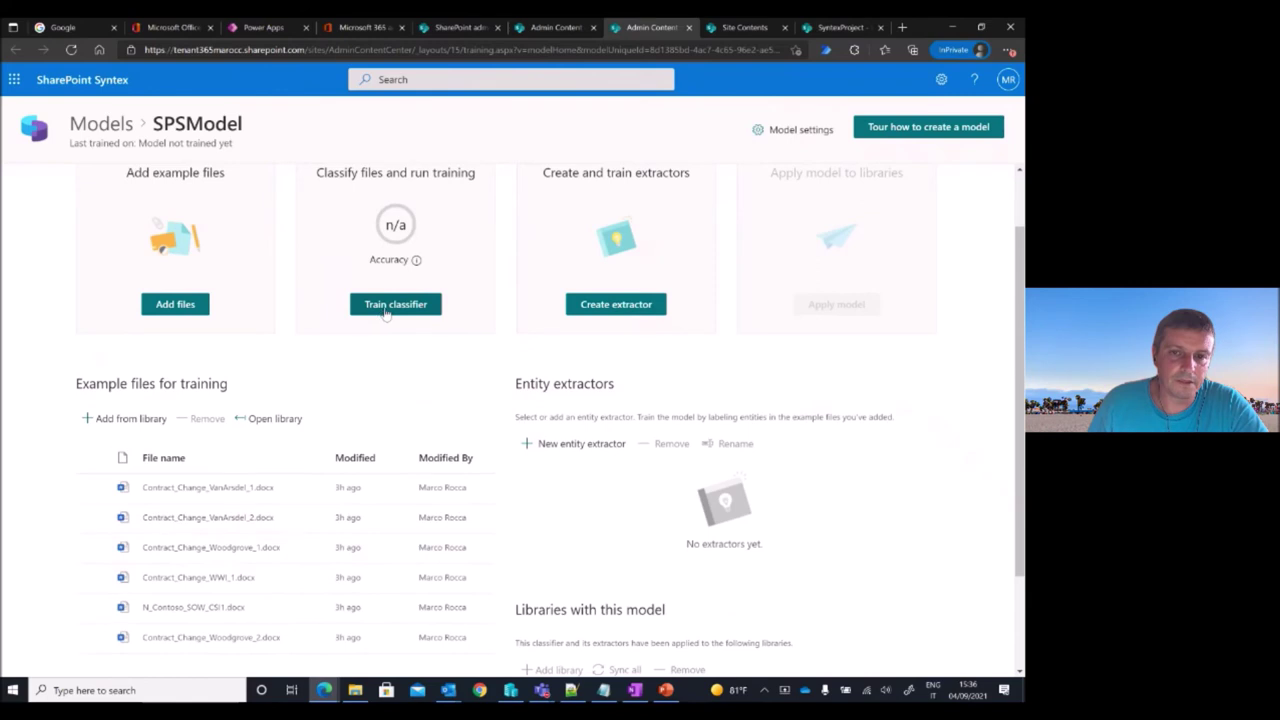
In Train classifier, answer Yes for the five Contract_Change files and No for N_Contoso_SOW_CSI1
left_click(385, 304)
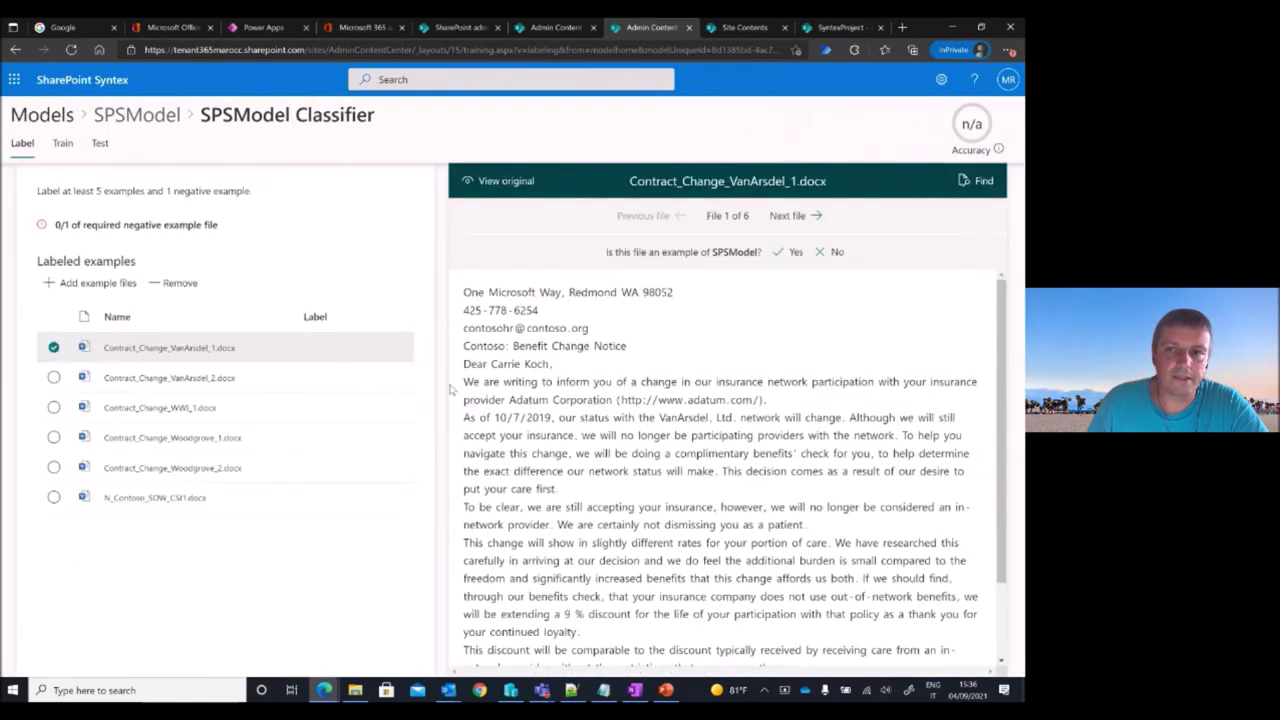
left_click(795, 253)
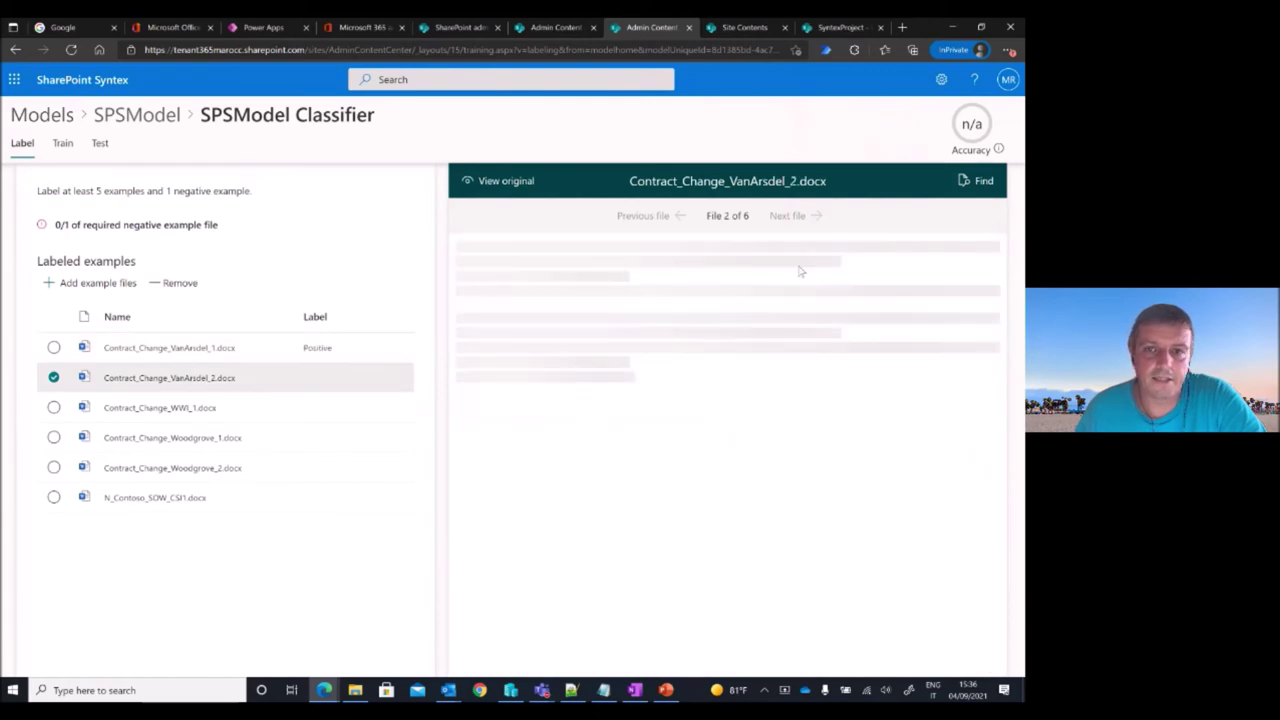
left_click(792, 253)
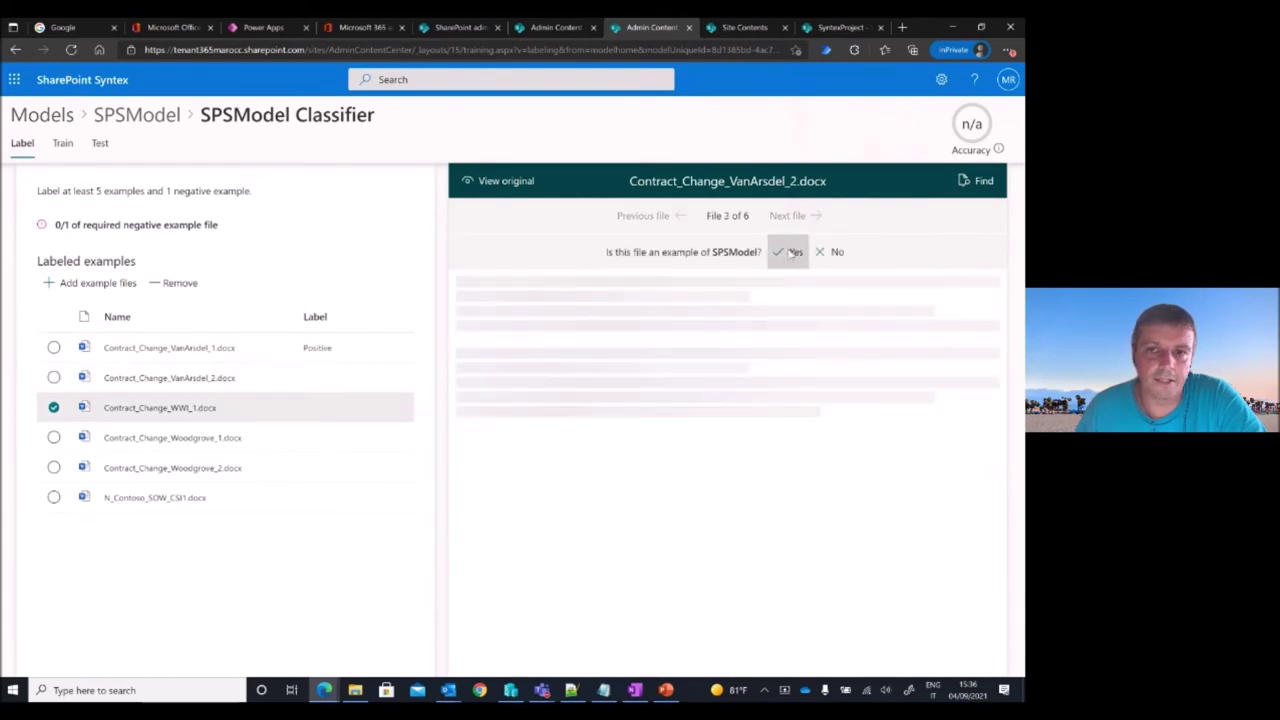
left_click(792, 253)
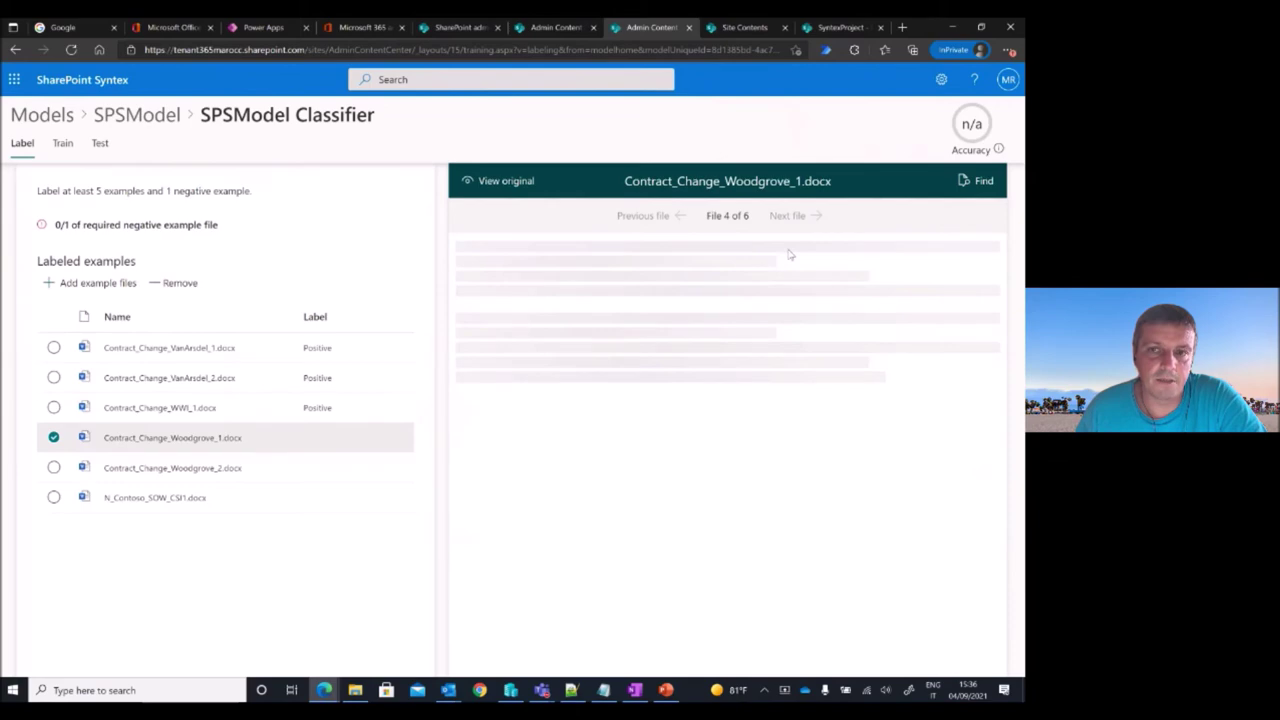
left_click(792, 253)
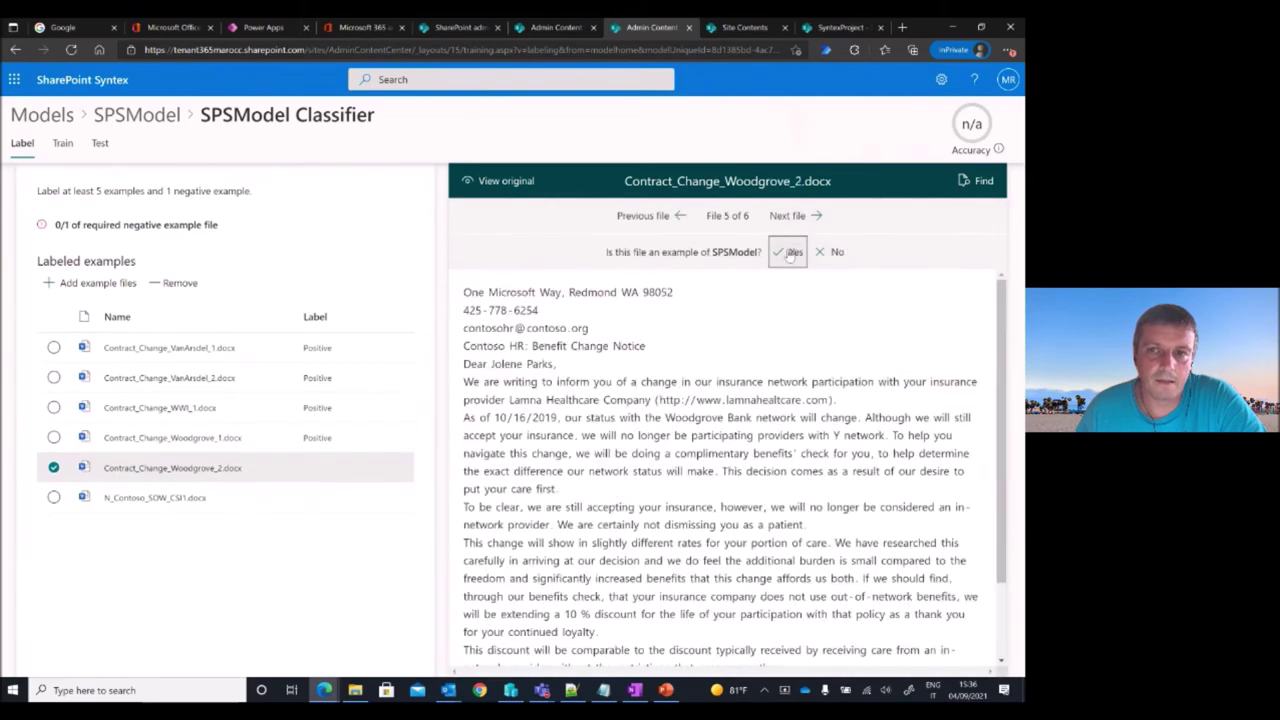
left_click(792, 253)
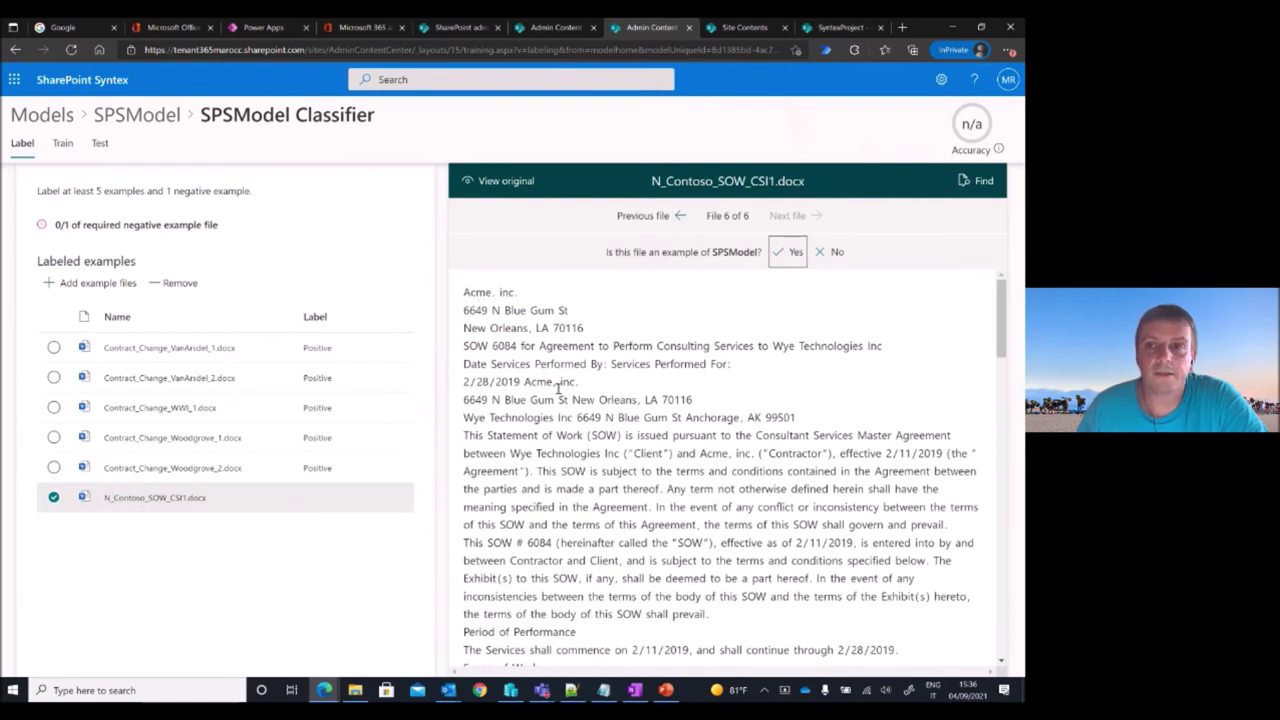
left_click(837, 253)
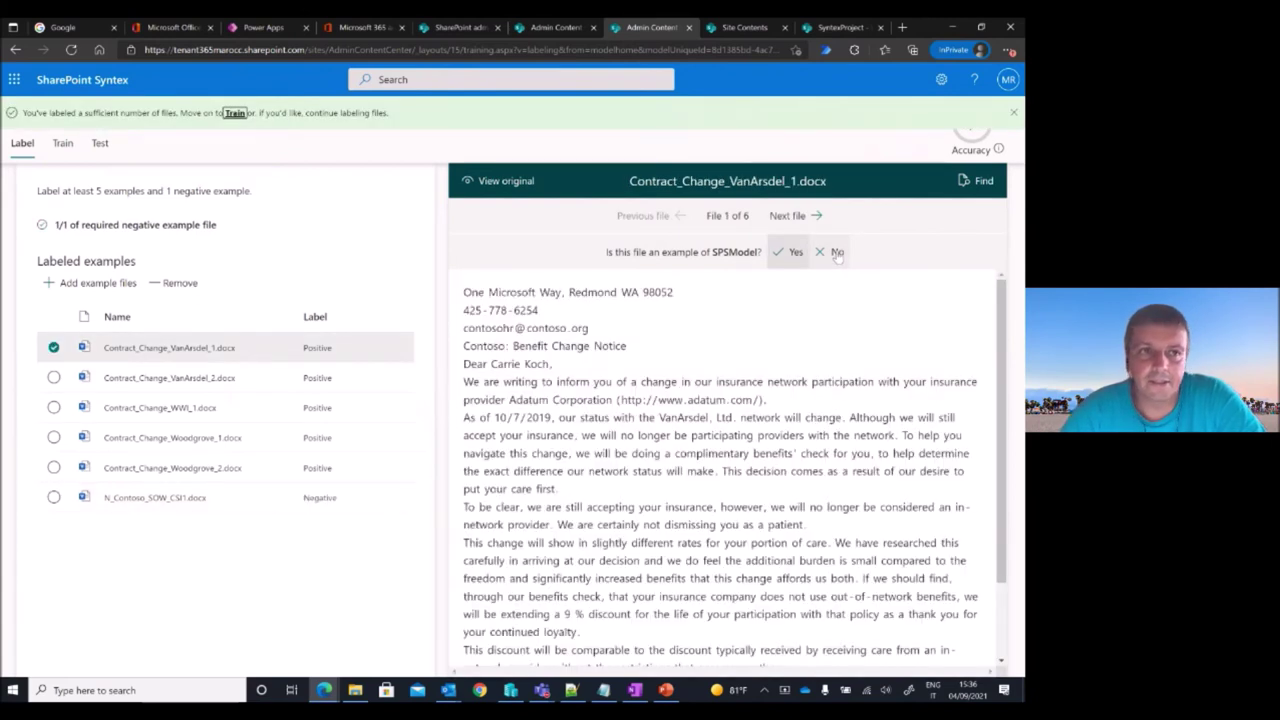
On the Train page, select the date 10/7/2019 in the contract and start a blank explanation
left_click(62, 144)
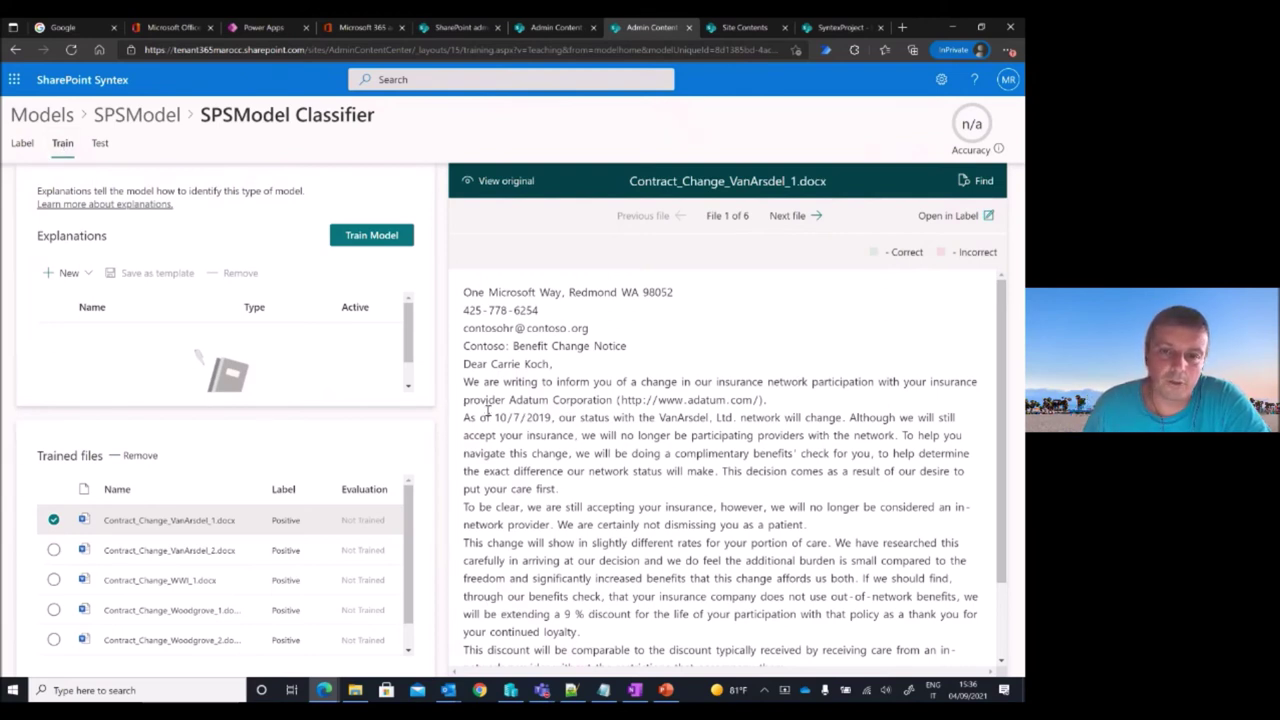
left_click_drag(494, 417, 550, 411)
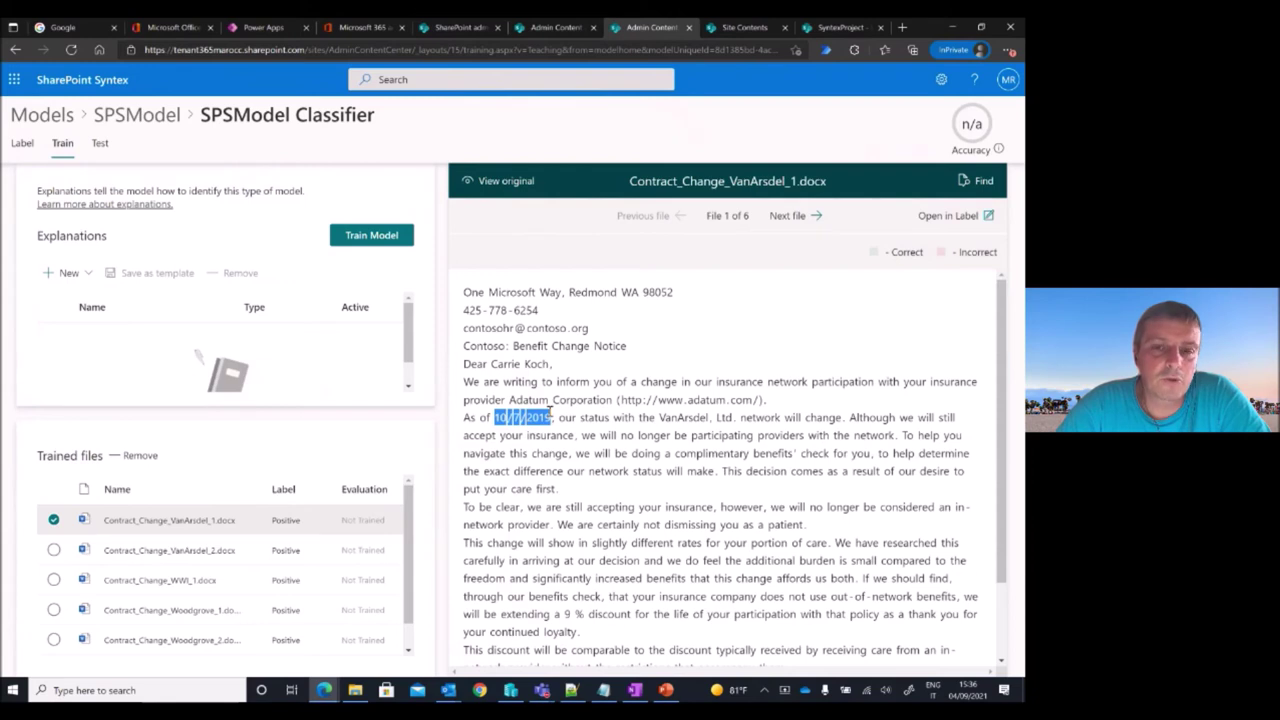
left_click(622, 396)
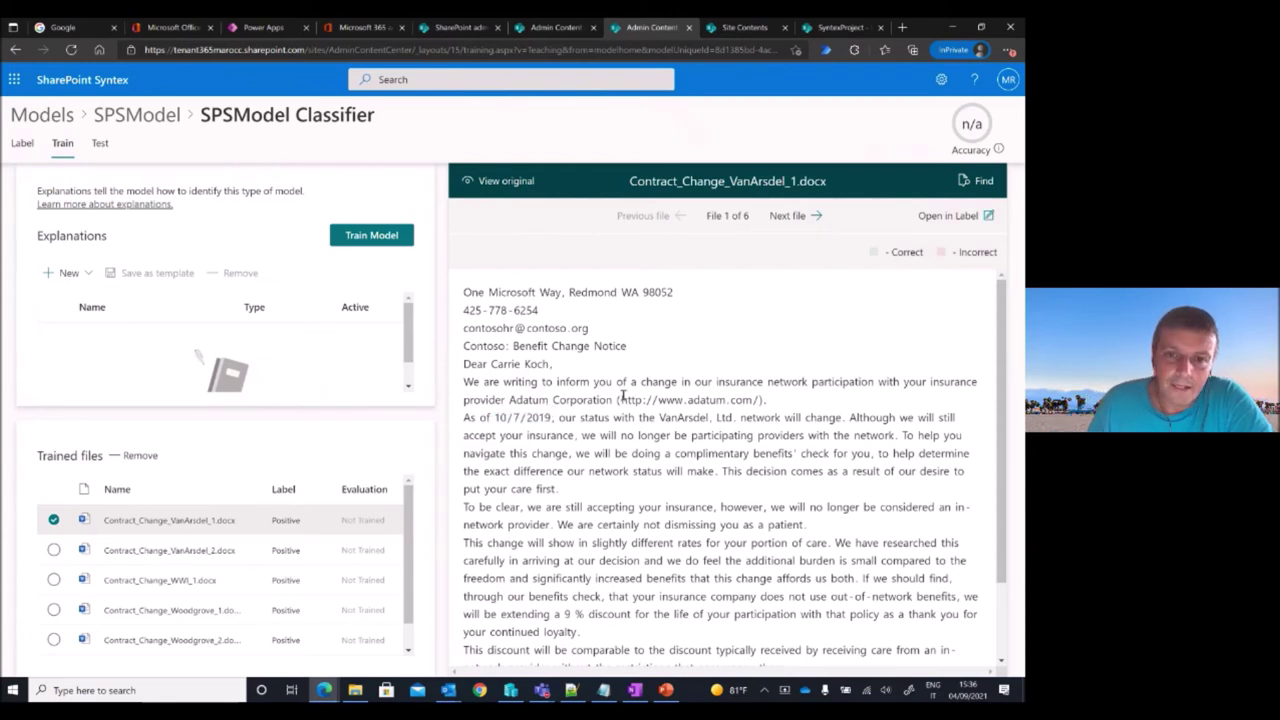
left_click_drag(495, 417, 553, 417)
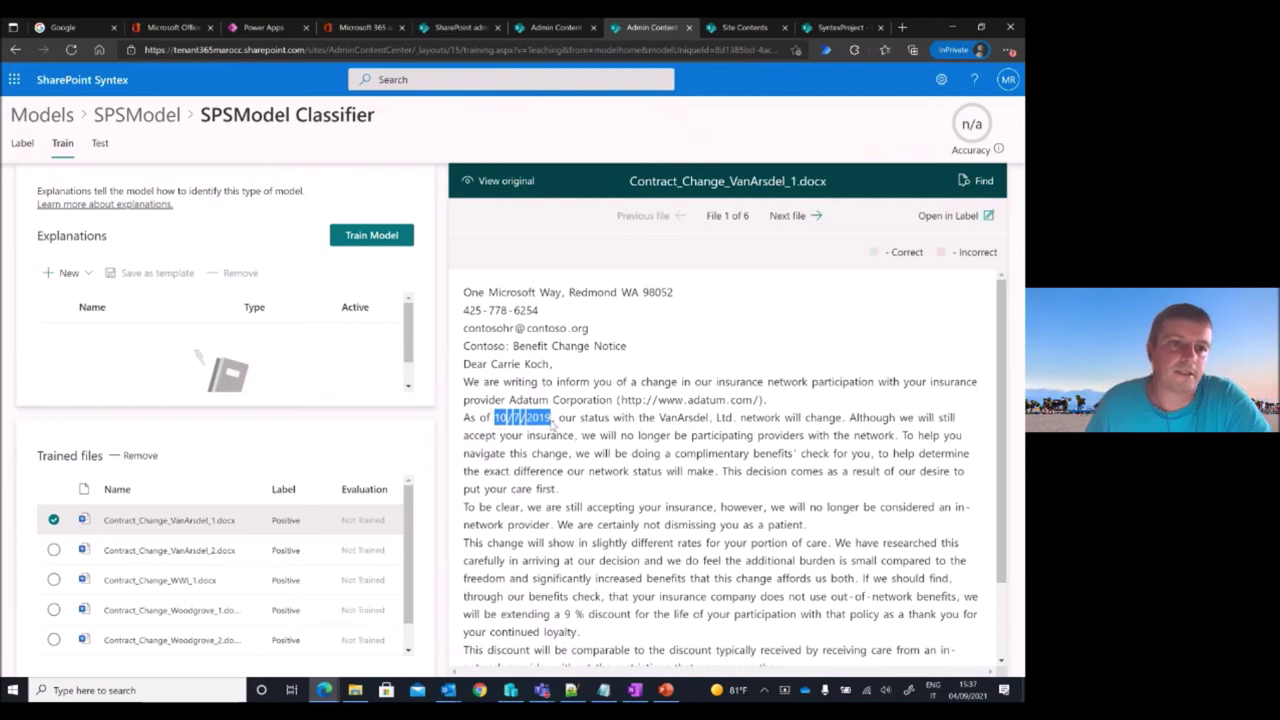
left_click(66, 272)
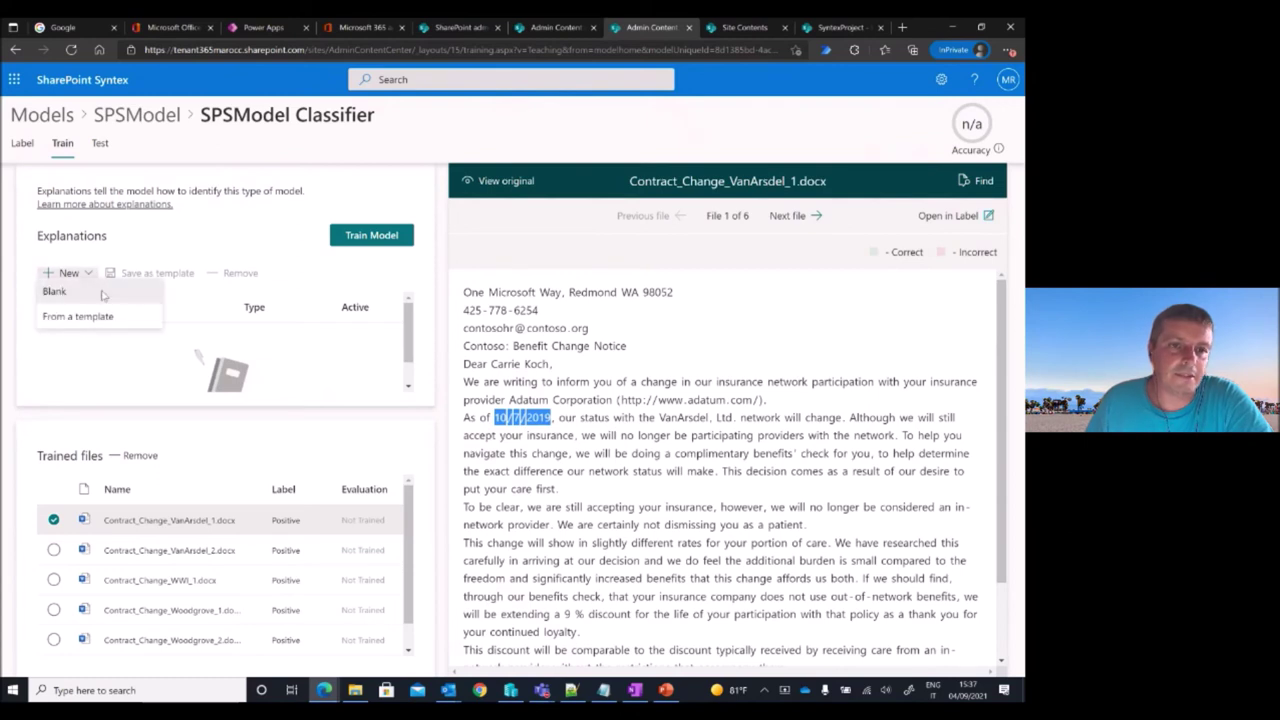
left_click(105, 292)
Name the explanation SPSModelDate as a phrase list using the Date (numeric) template
left_click(160, 258)
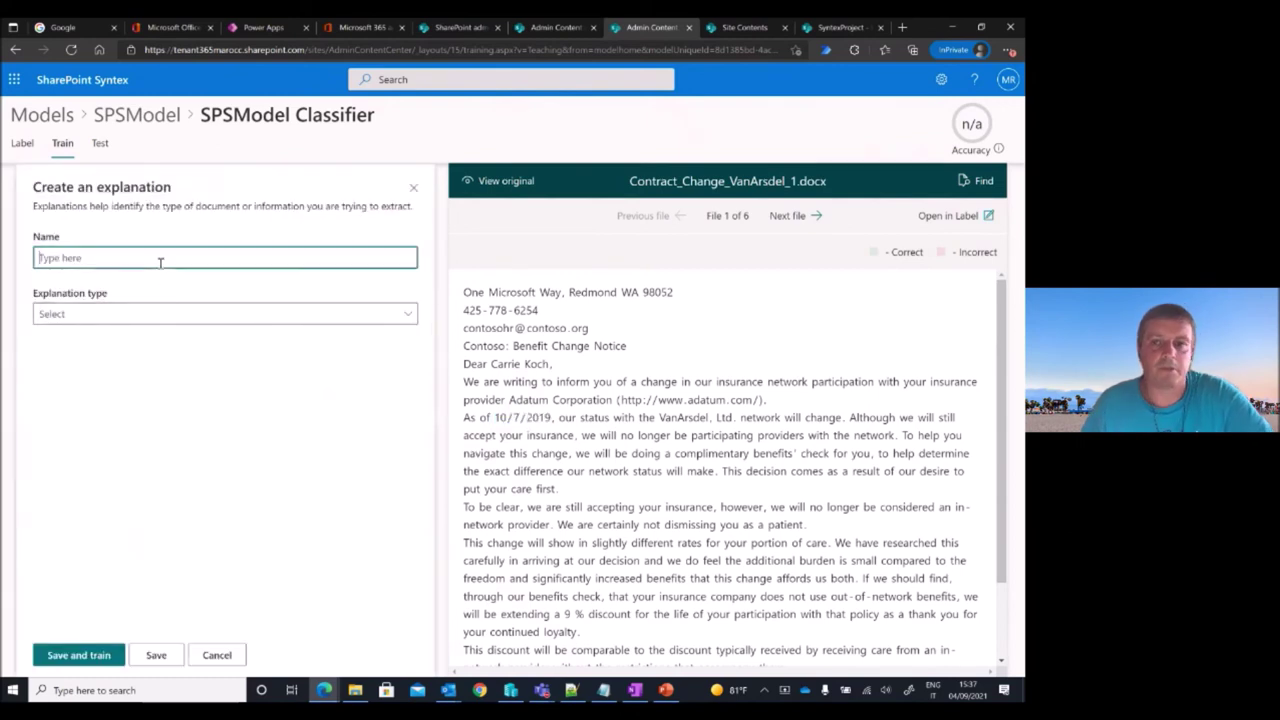
type("SPSModel")
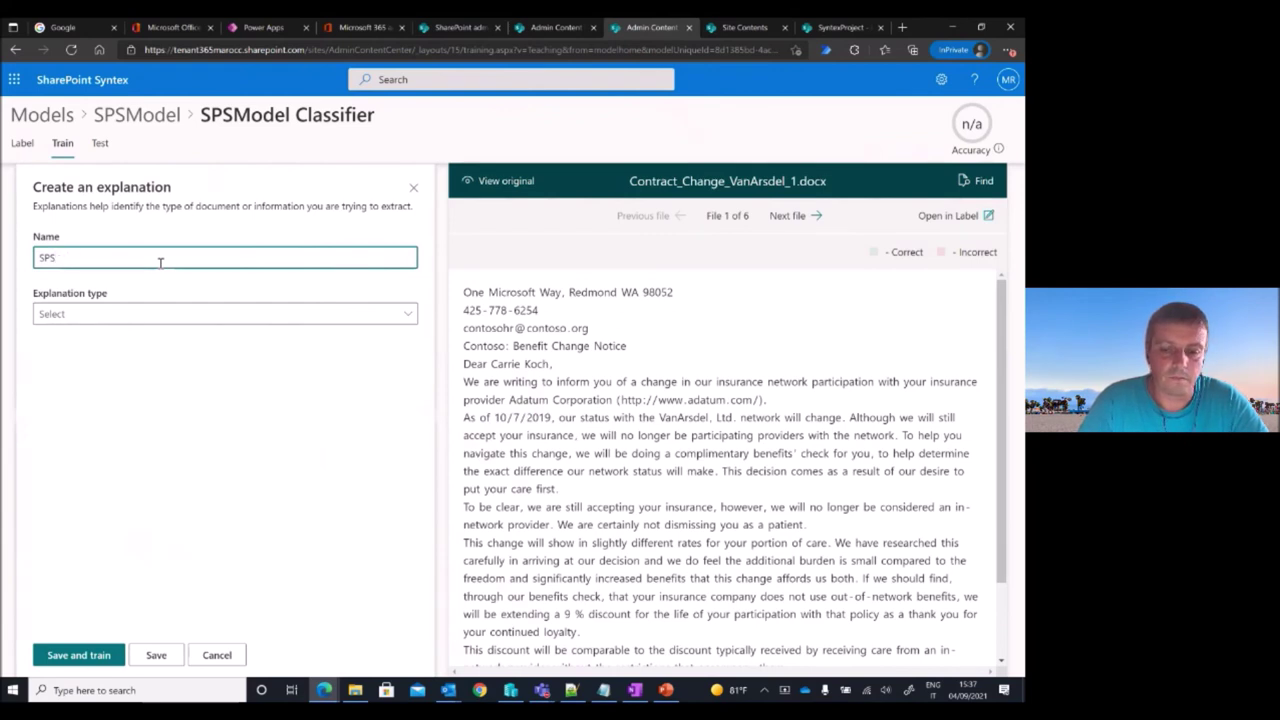
type("Date")
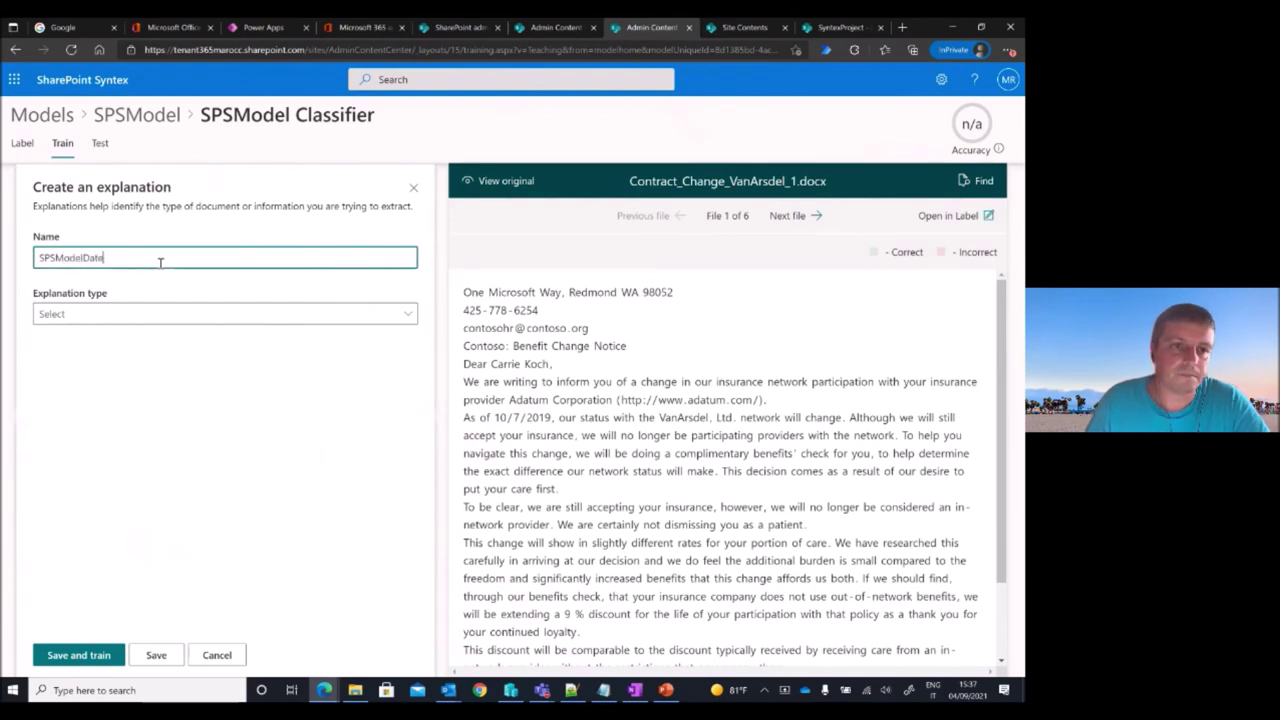
left_click(184, 310)
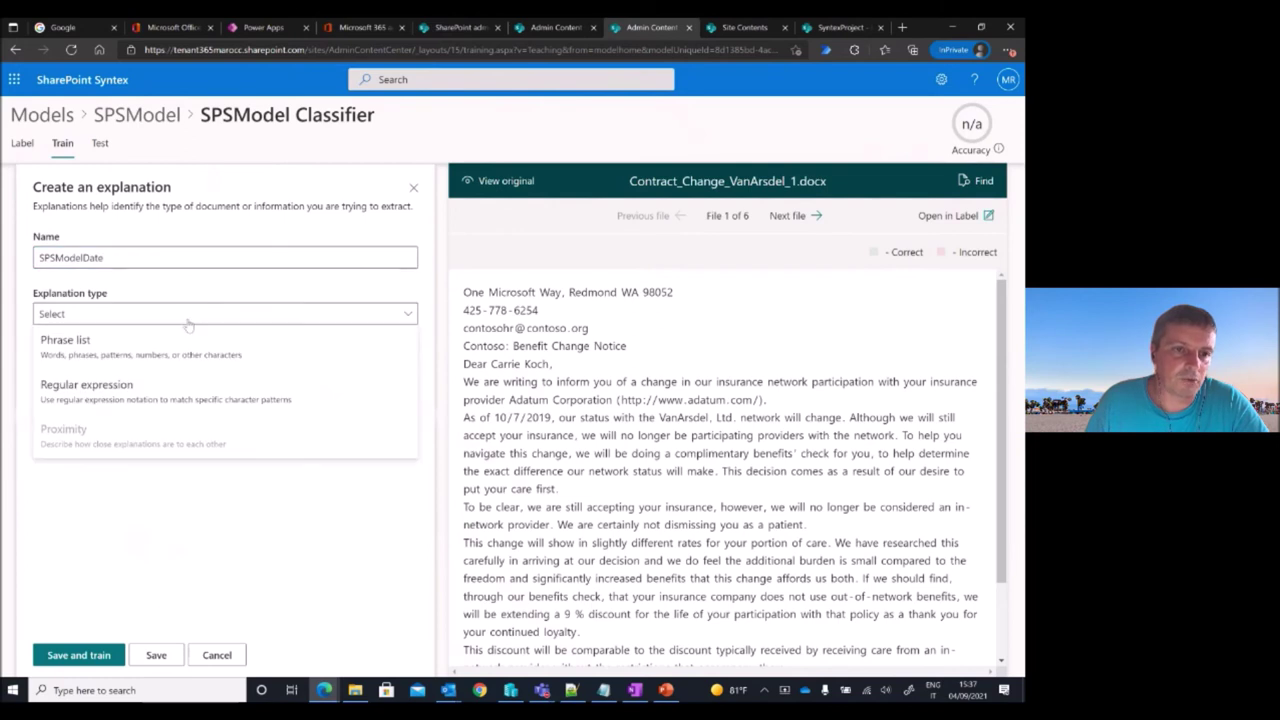
left_click(166, 340)
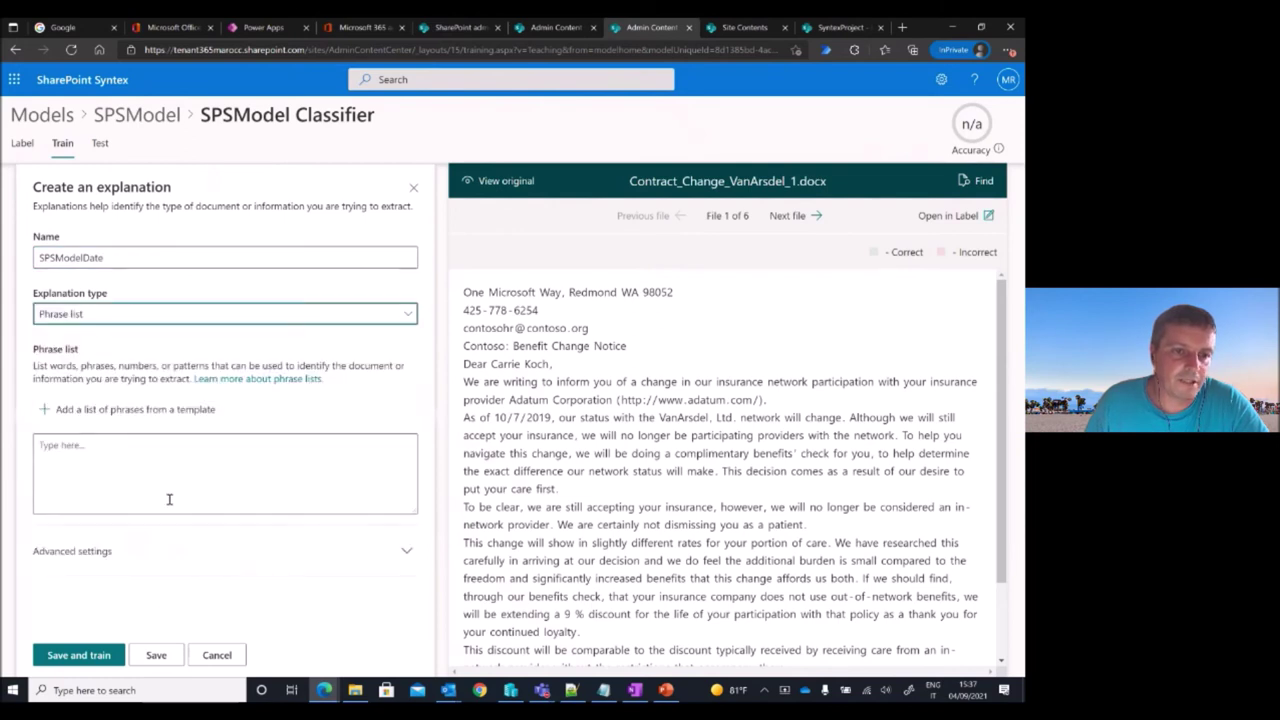
left_click(45, 411)
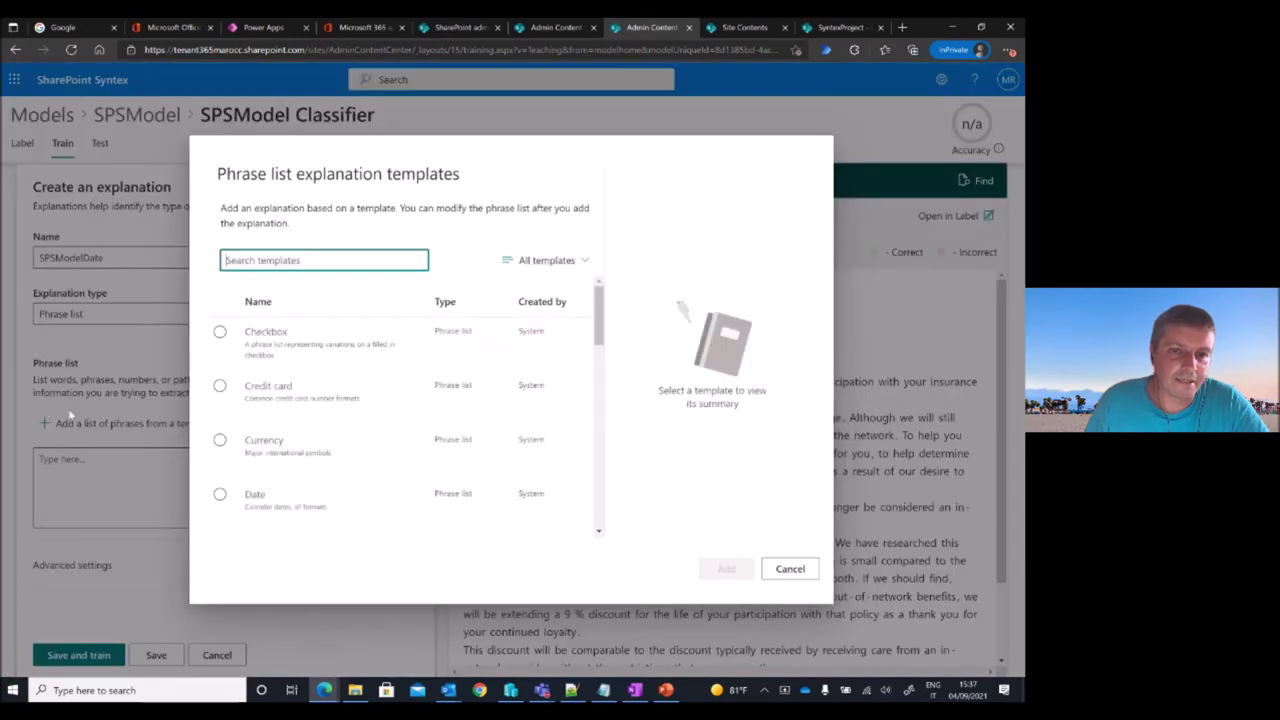
scroll(287, 437, "down", 1)
scroll(245, 445, "down", 1)
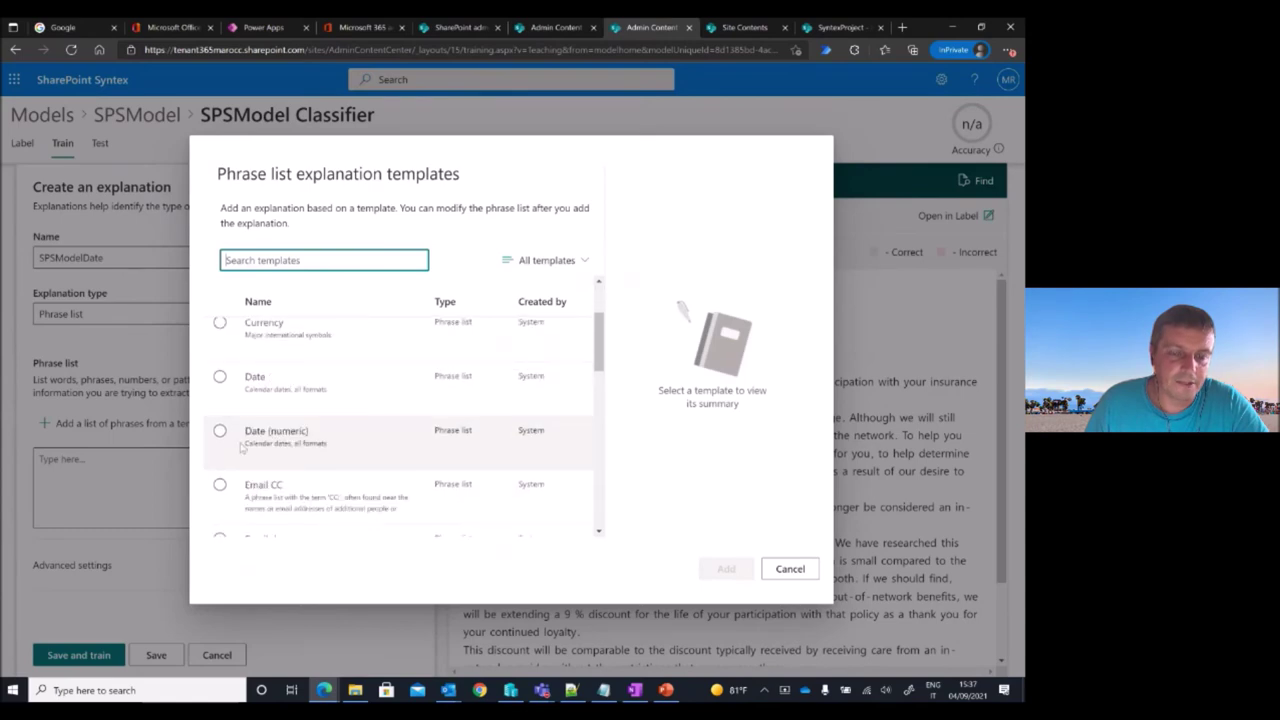
left_click(219, 431)
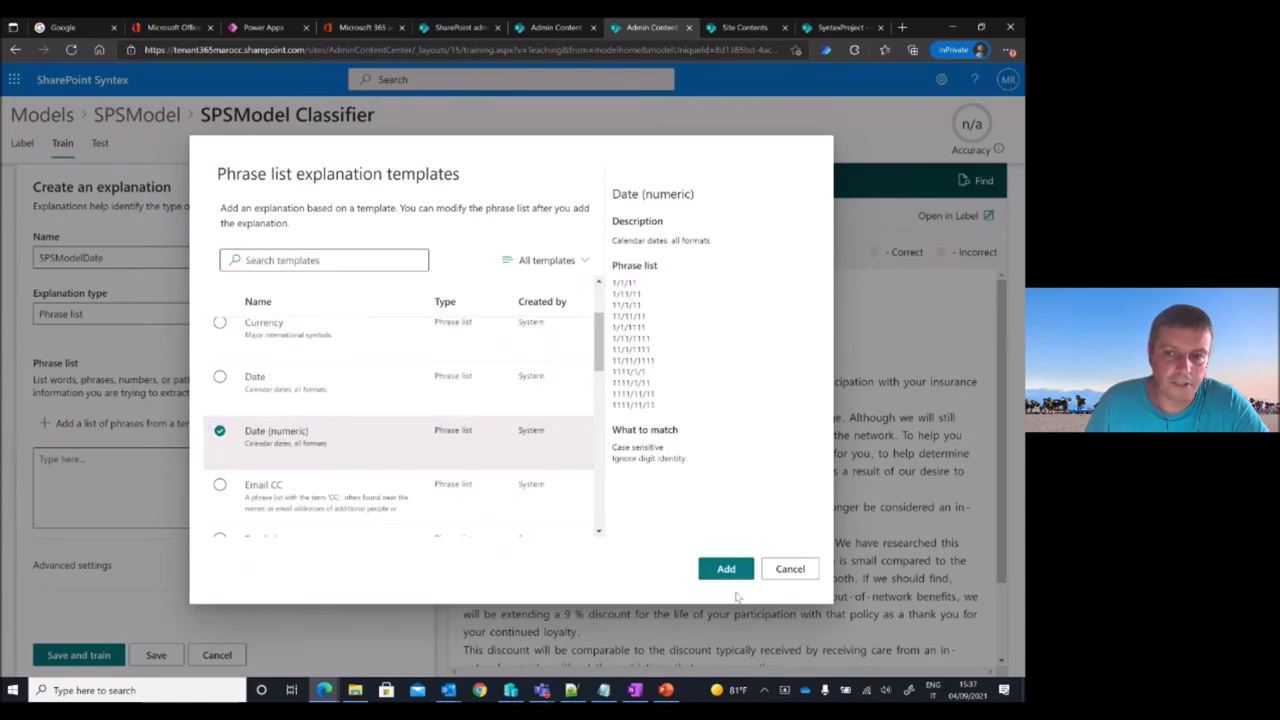
left_click(727, 568)
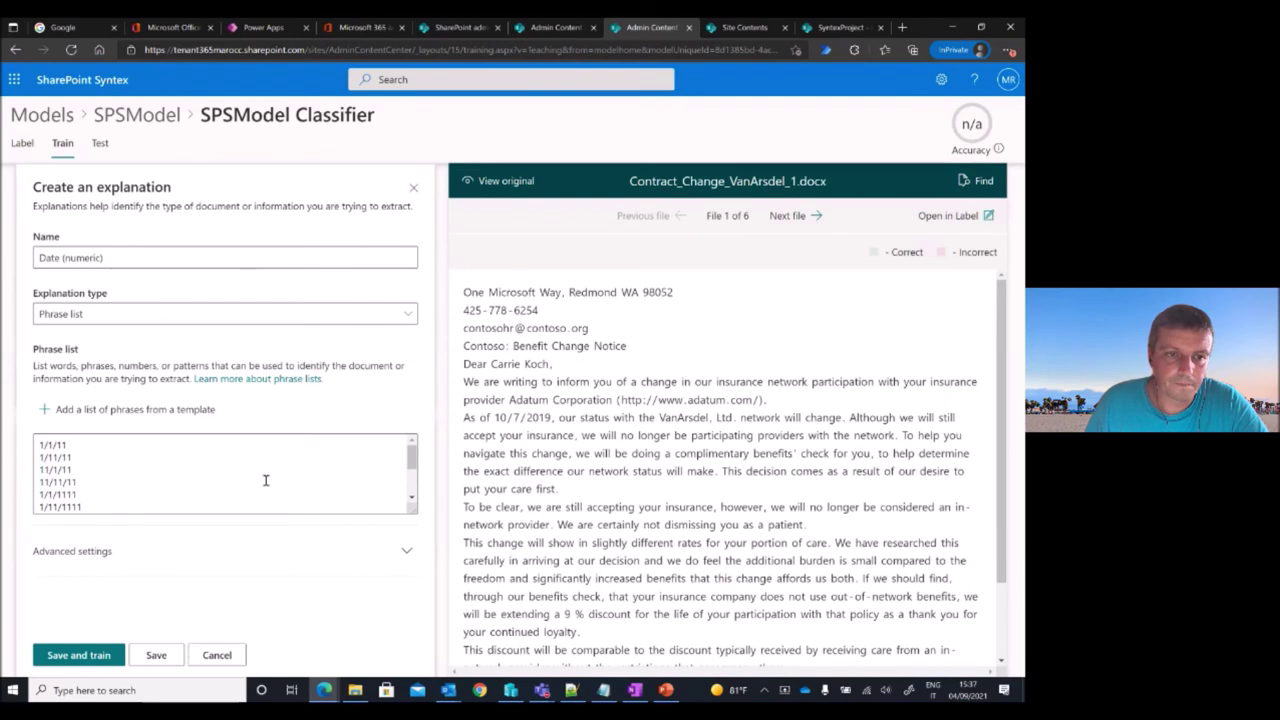
Limit the phrases to a custom range around the date 10/7/2019, save, and train the classifier
left_click(80, 551)
scroll(125, 530, "down", 3)
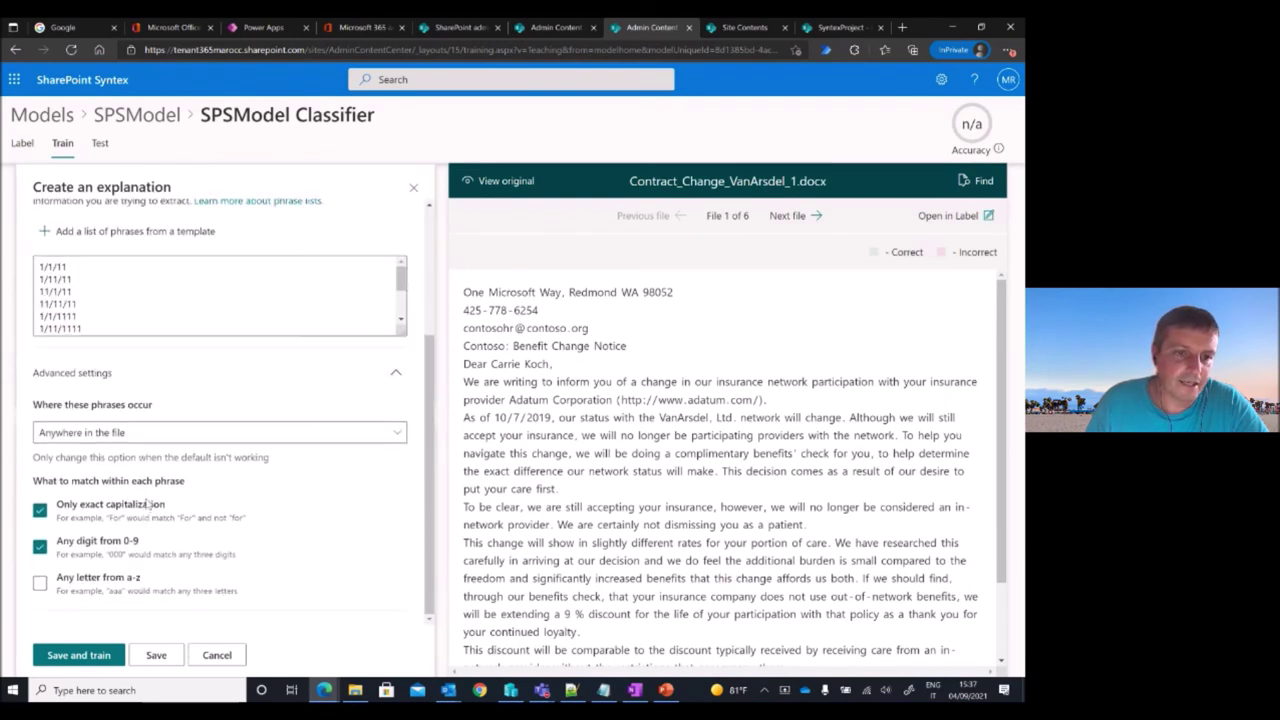
left_click(135, 436)
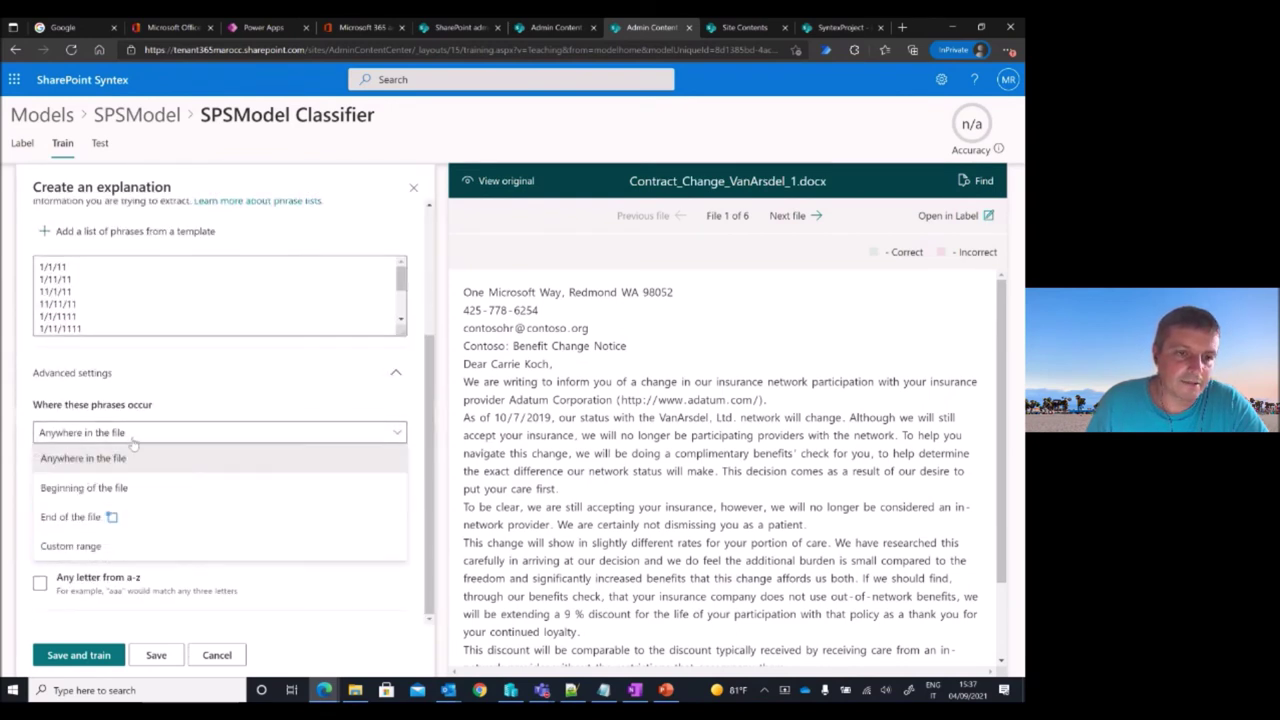
left_click(99, 546)
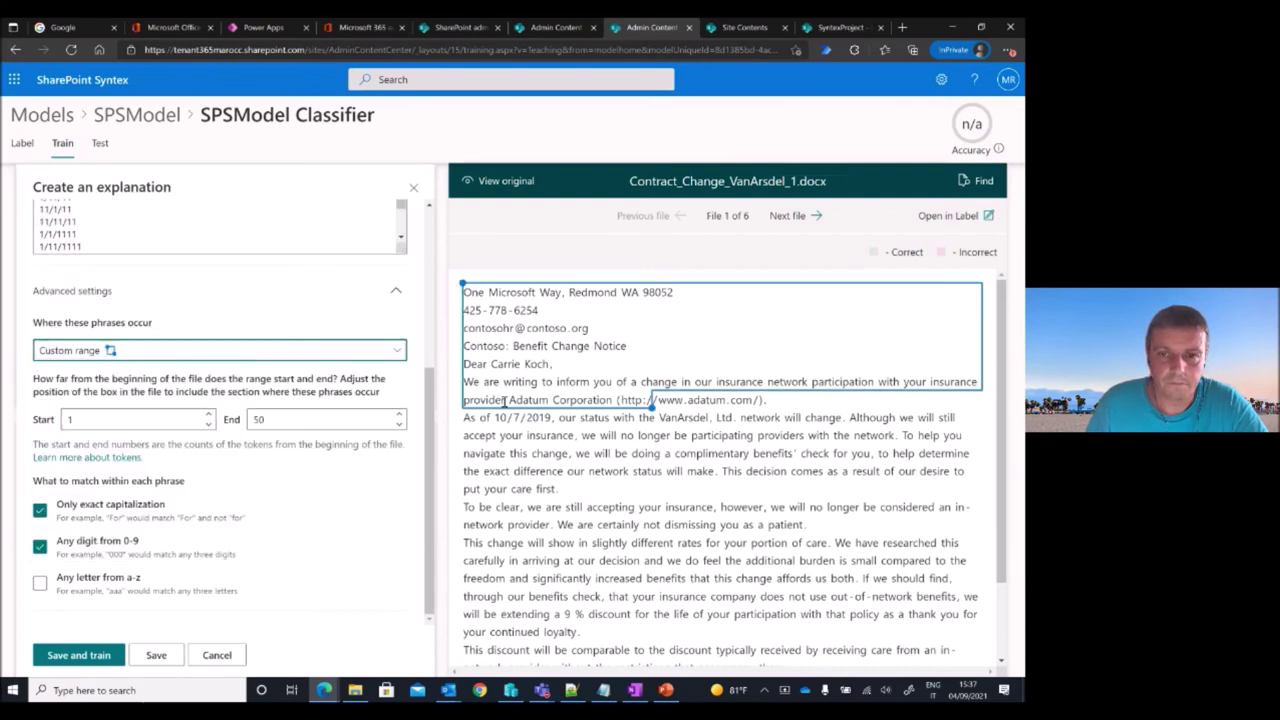
left_click_drag(651, 403, 551, 424)
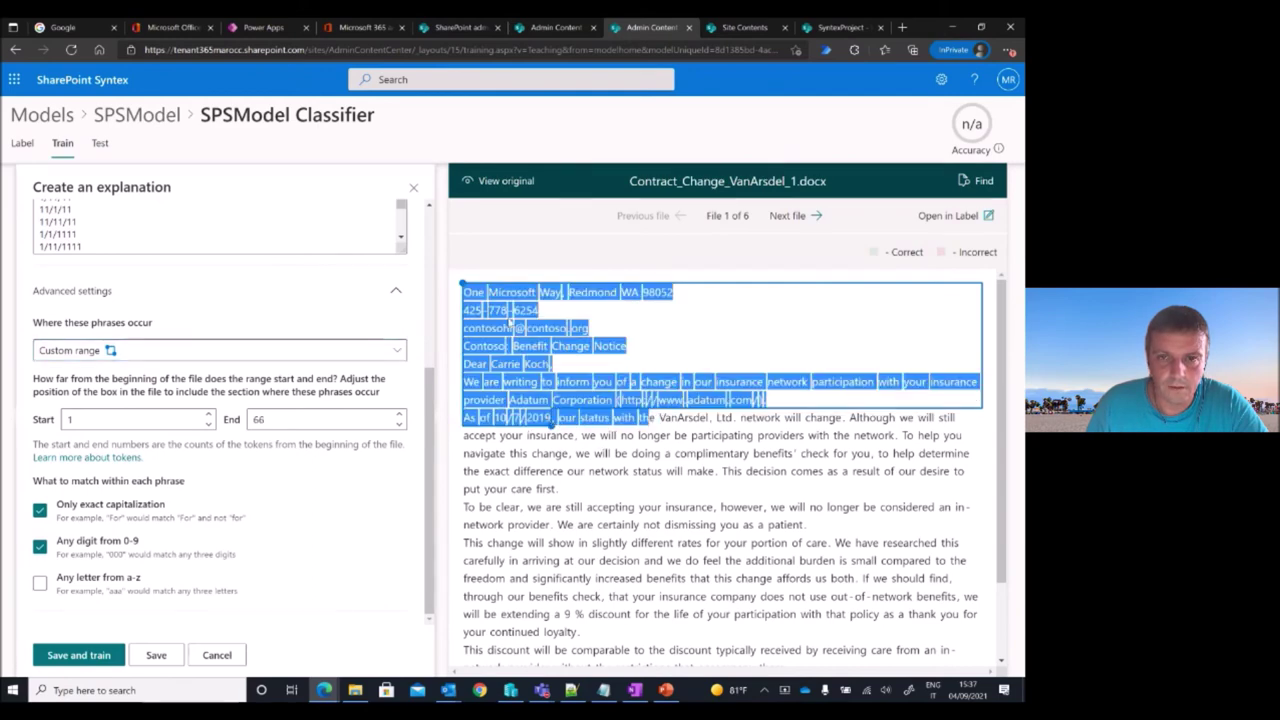
left_click_drag(460, 284, 493, 412)
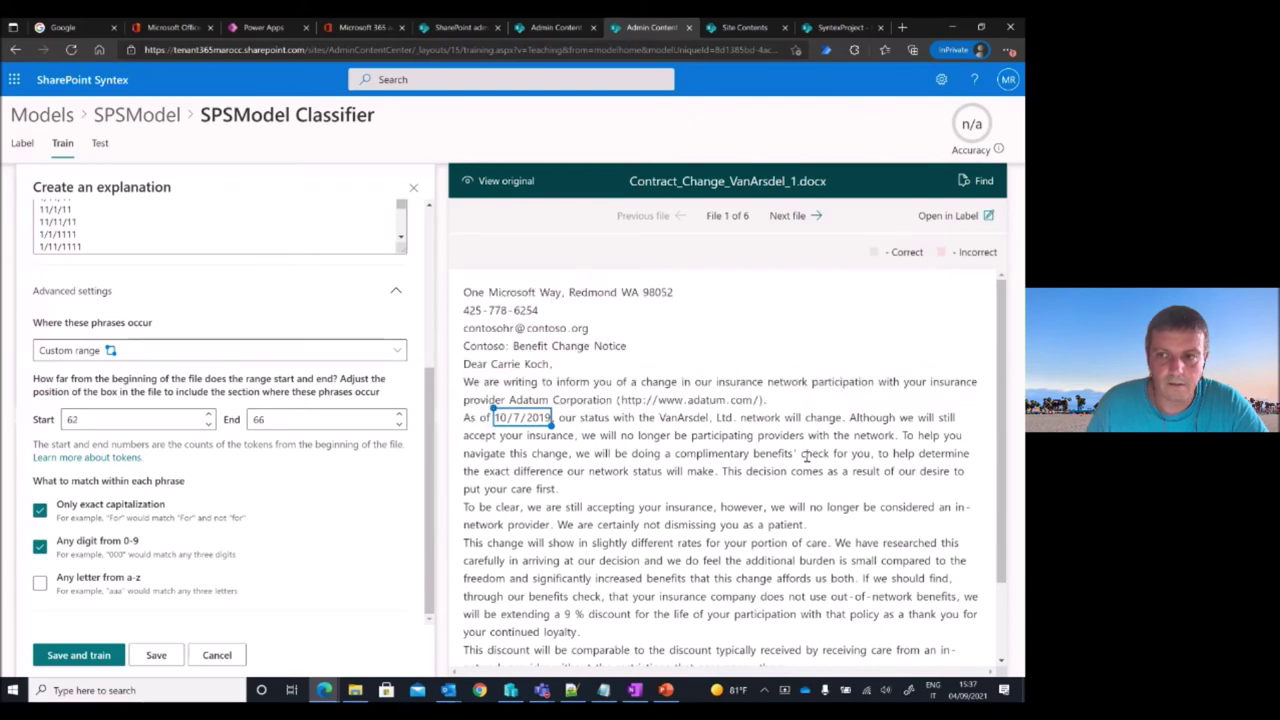
left_click_drag(1000, 442, 1000, 502)
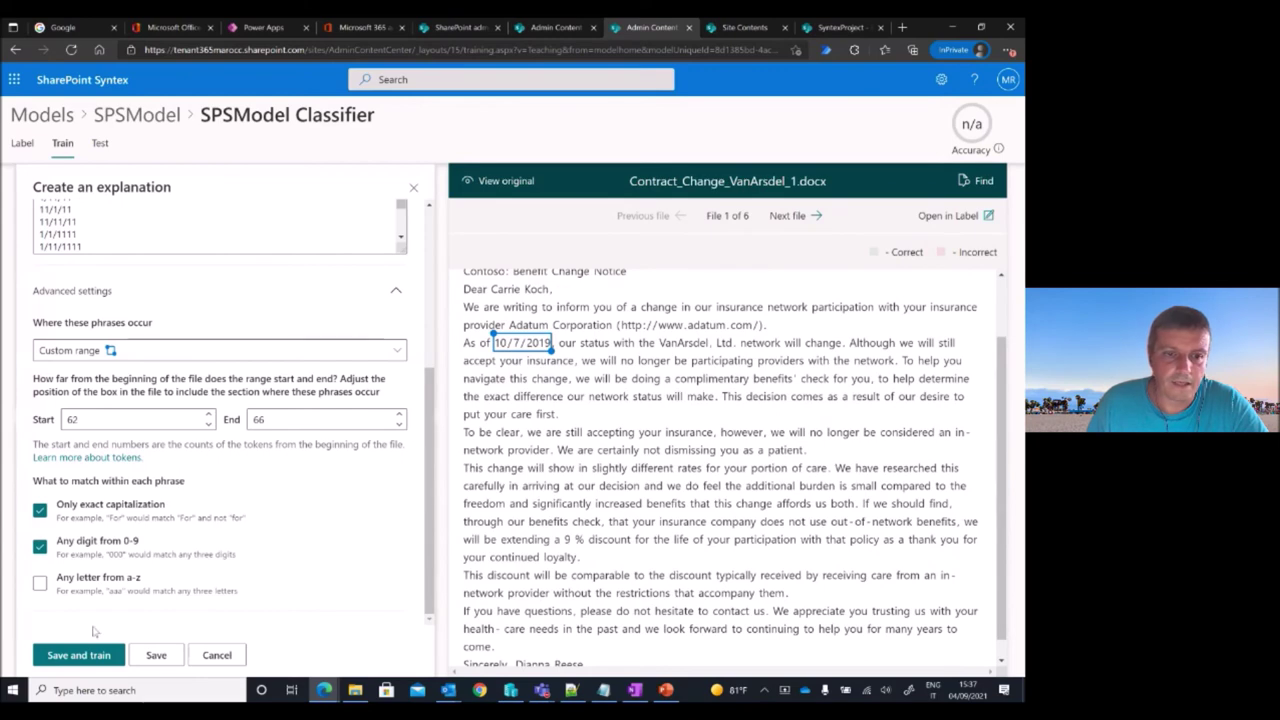
left_click(156, 655)
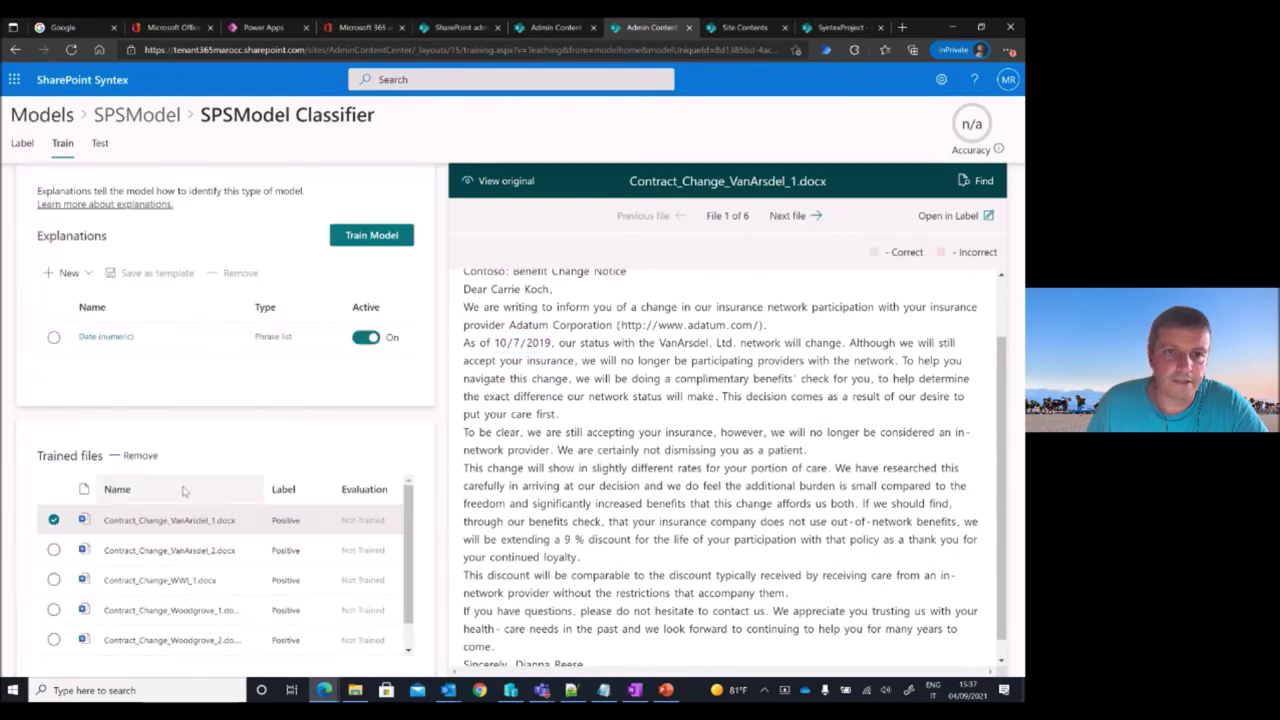
left_click(366, 238)
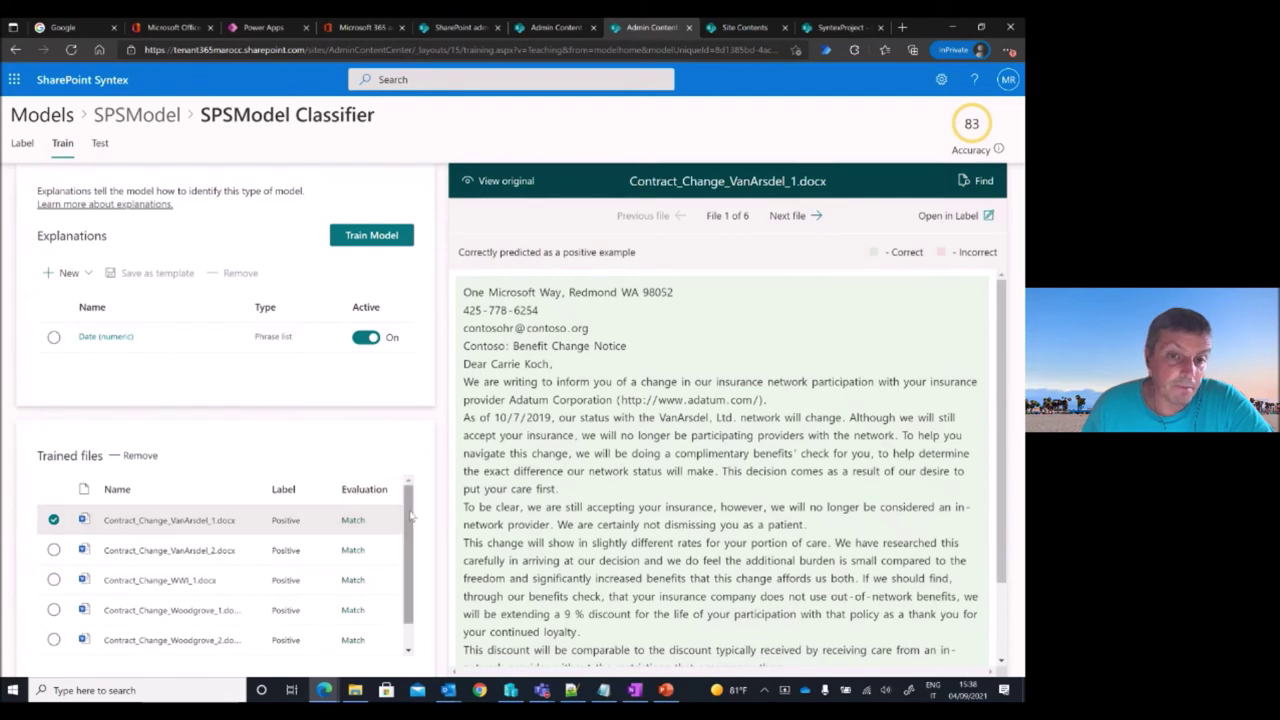
Review the trained files list, then return to the SPSModel model home page via the breadcrumb
scroll(370, 600, "down", 2)
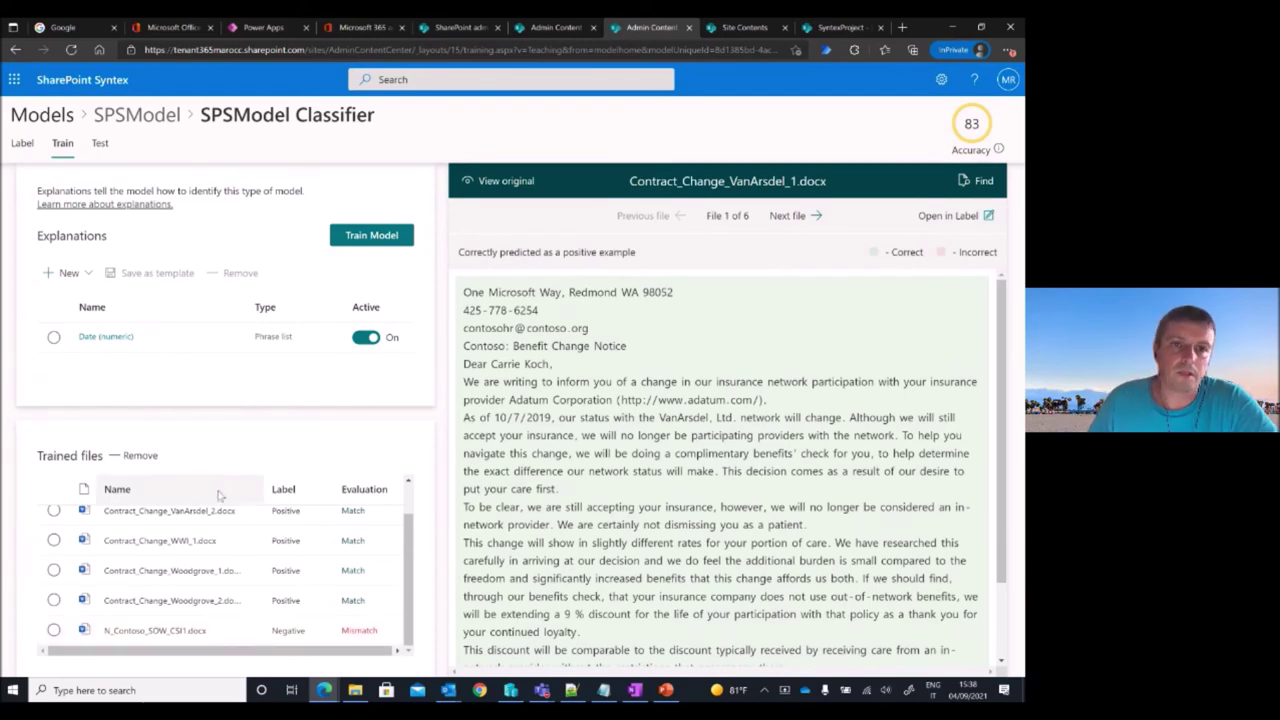
left_click(143, 120)
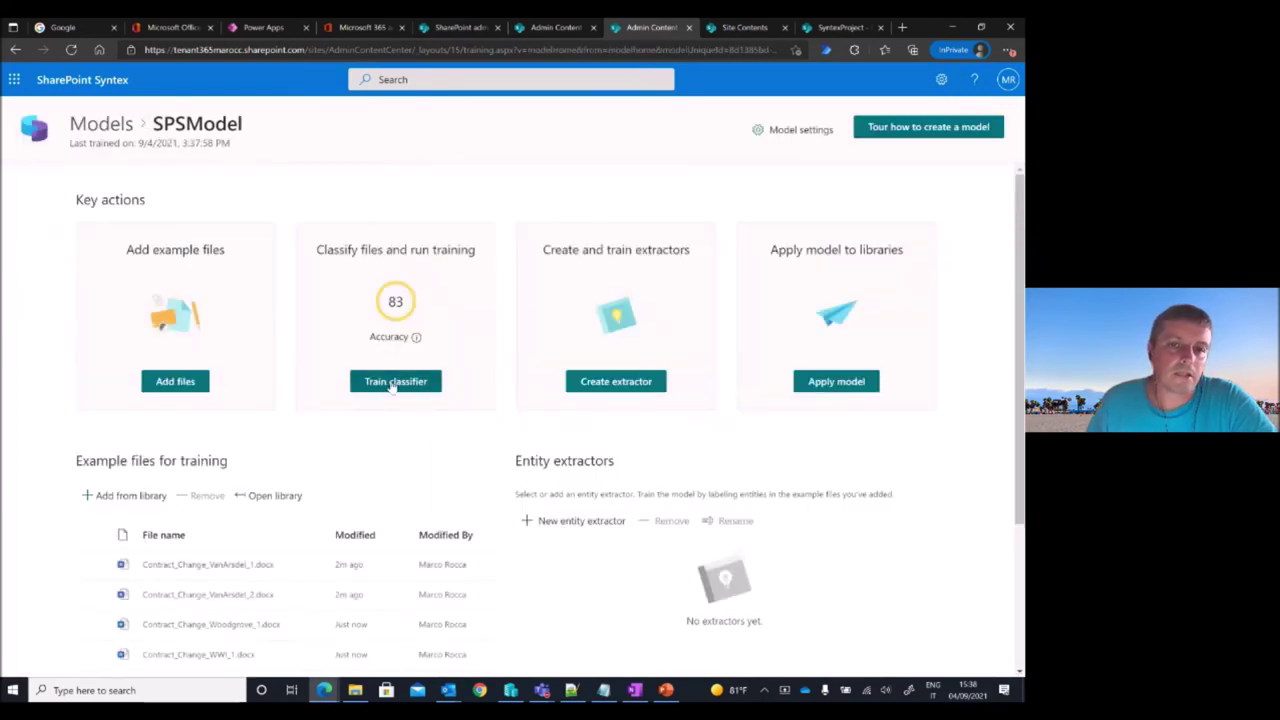
Create the SPSModelUserName extractor with a new Single line of text column
left_click(588, 389)
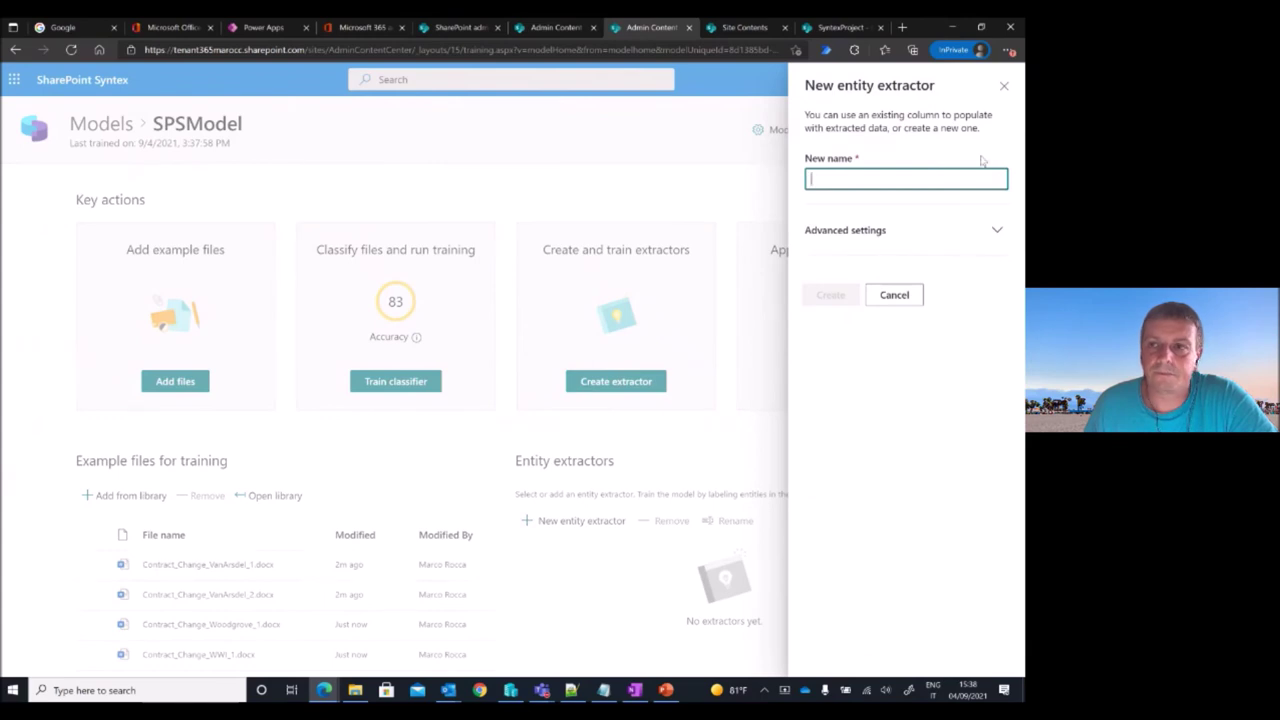
type("SPS")
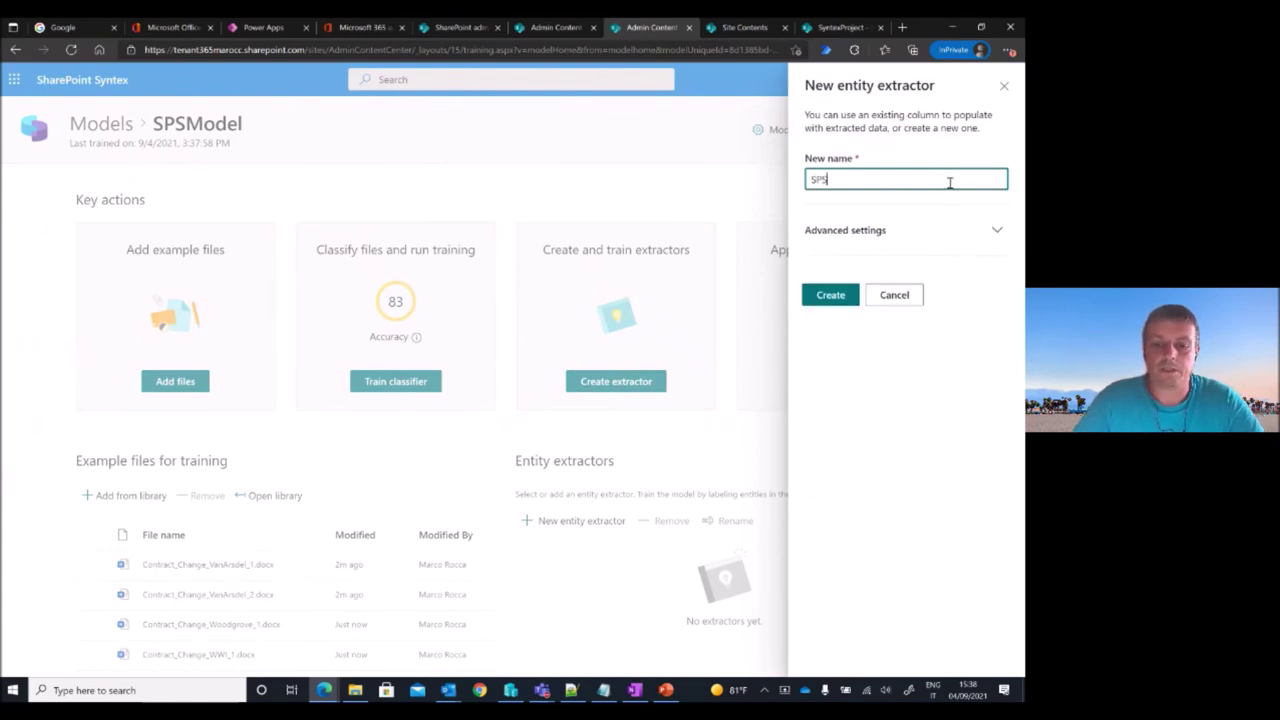
type("ModelUse")
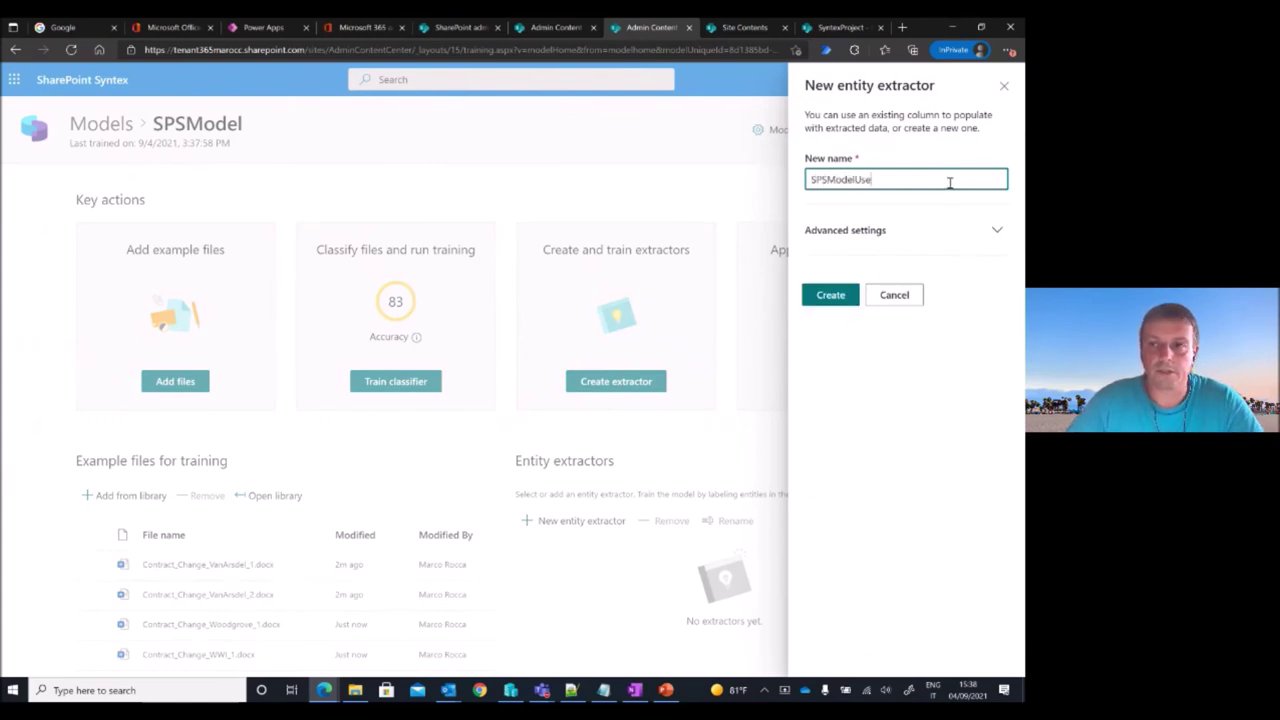
type("rName")
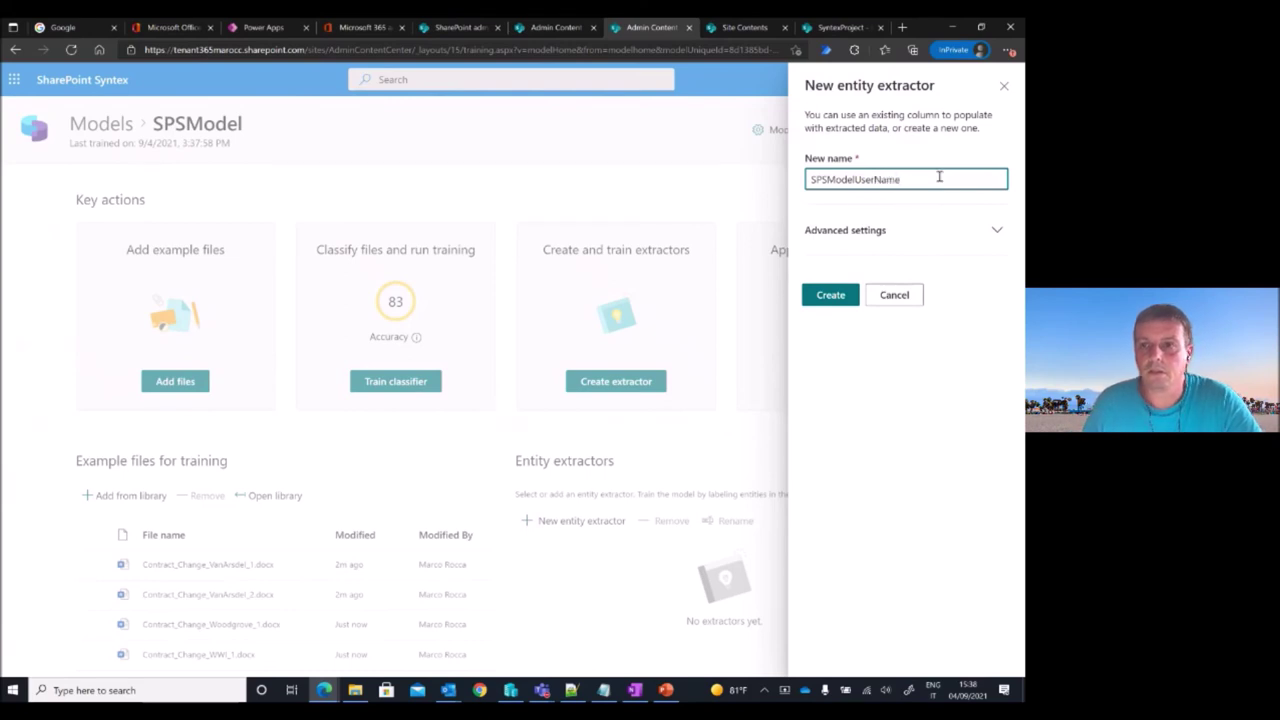
left_click(893, 230)
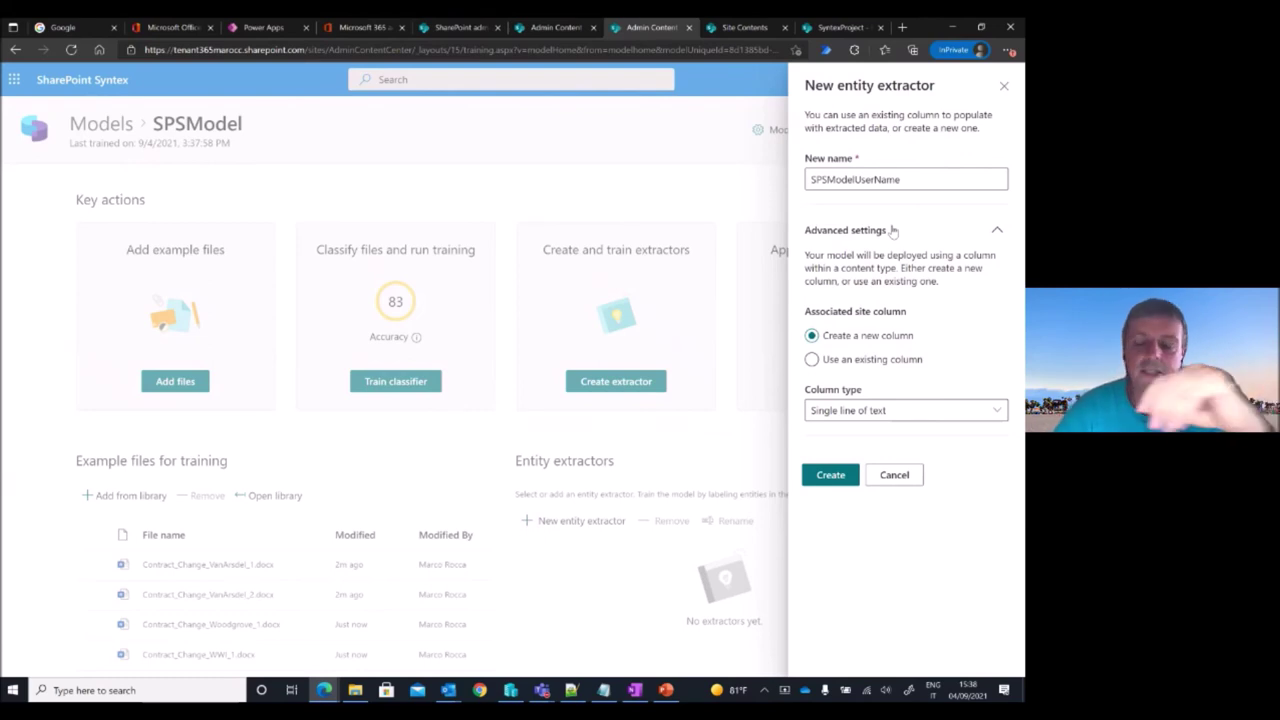
left_click(903, 410)
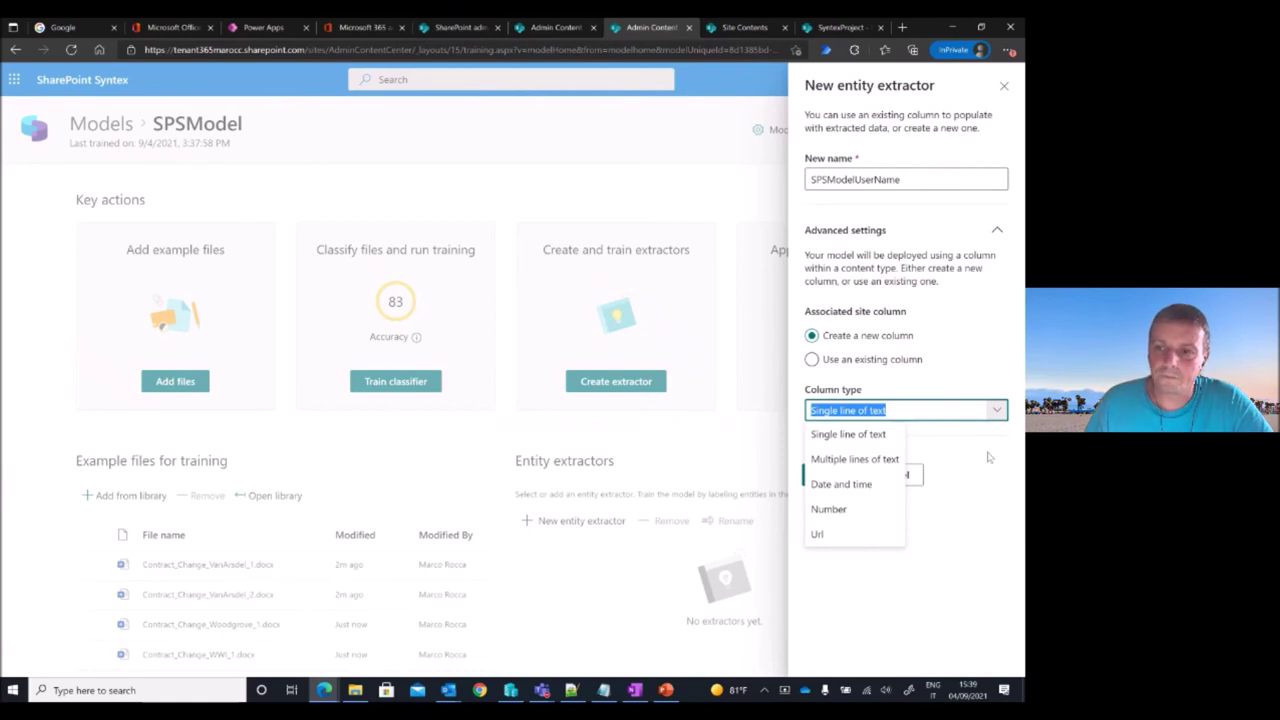
left_click(858, 436)
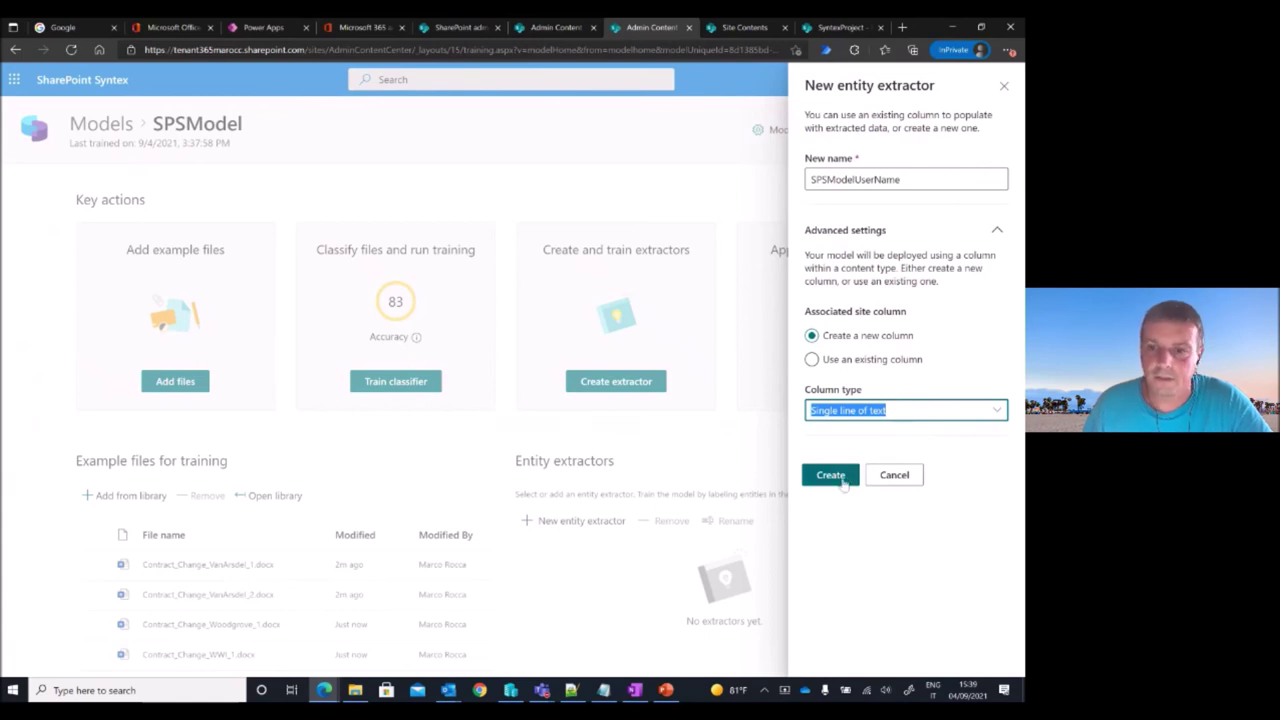
left_click(843, 478)
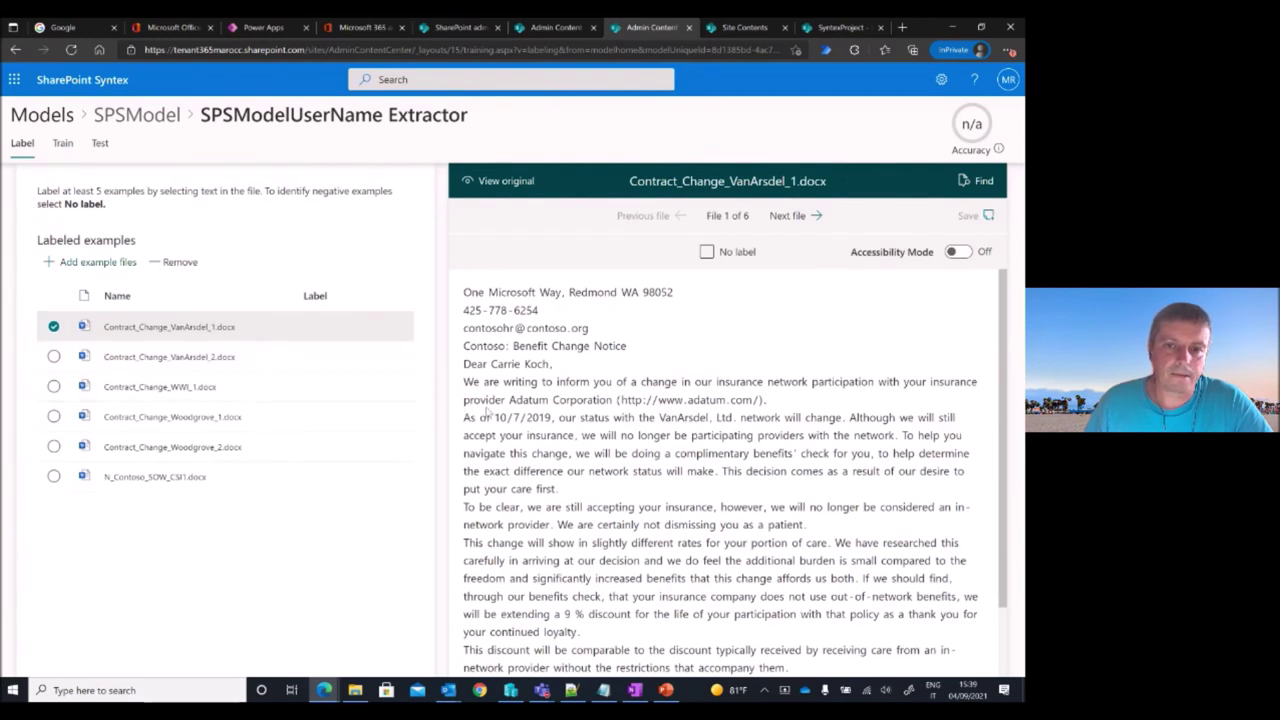
Label the recipient's name after 'Dear' in the first contract file, removing a stray date label
left_click_drag(495, 418, 337, 357)
left_click_drag(485, 446, 504, 431)
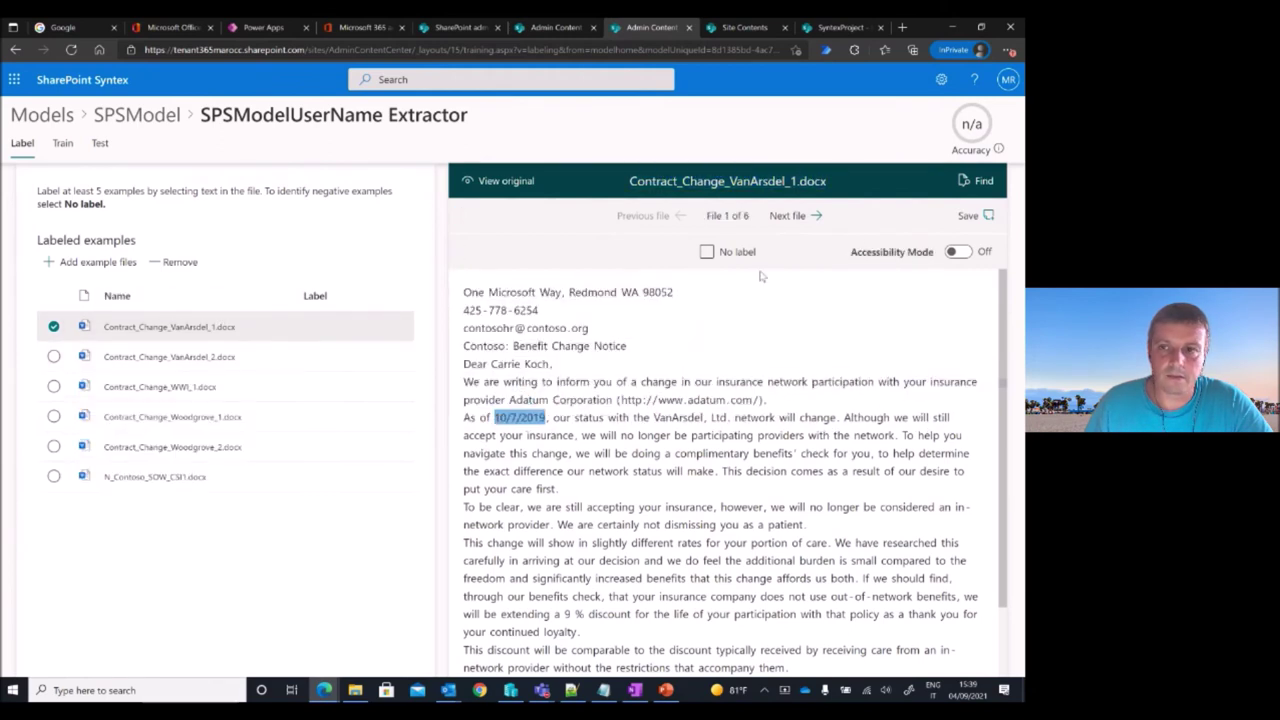
left_click(777, 216)
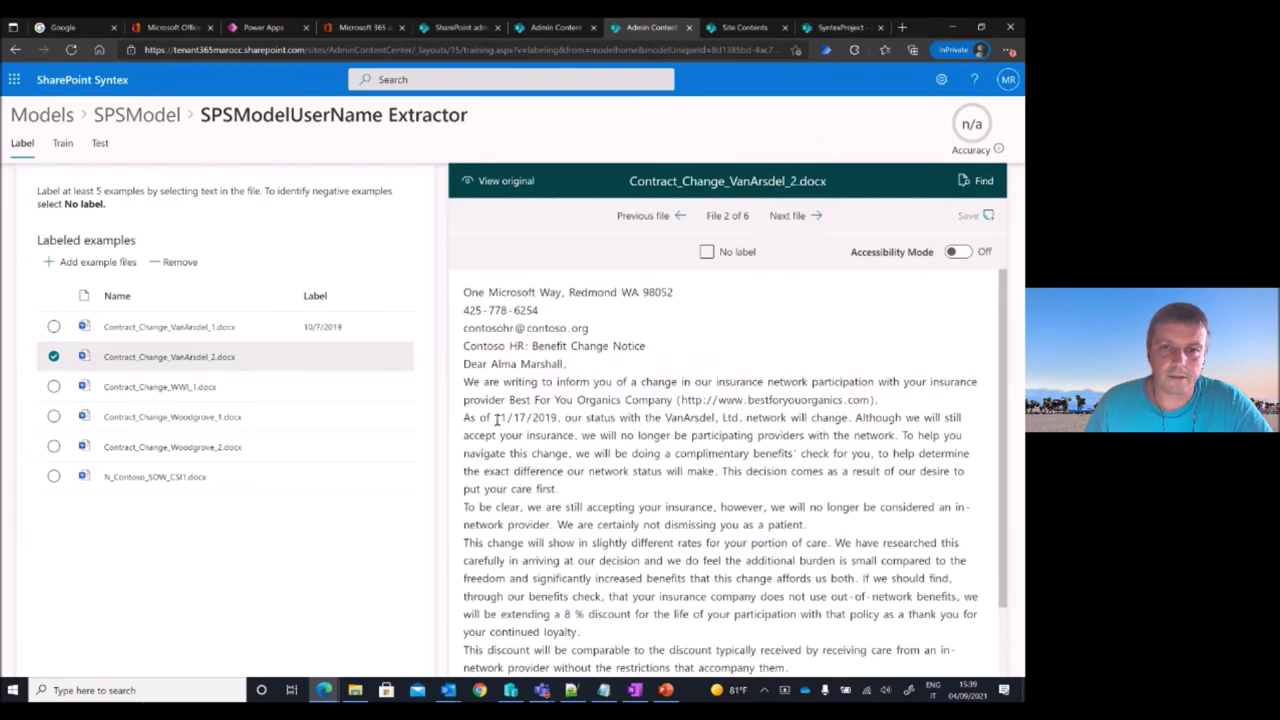
left_click(132, 326)
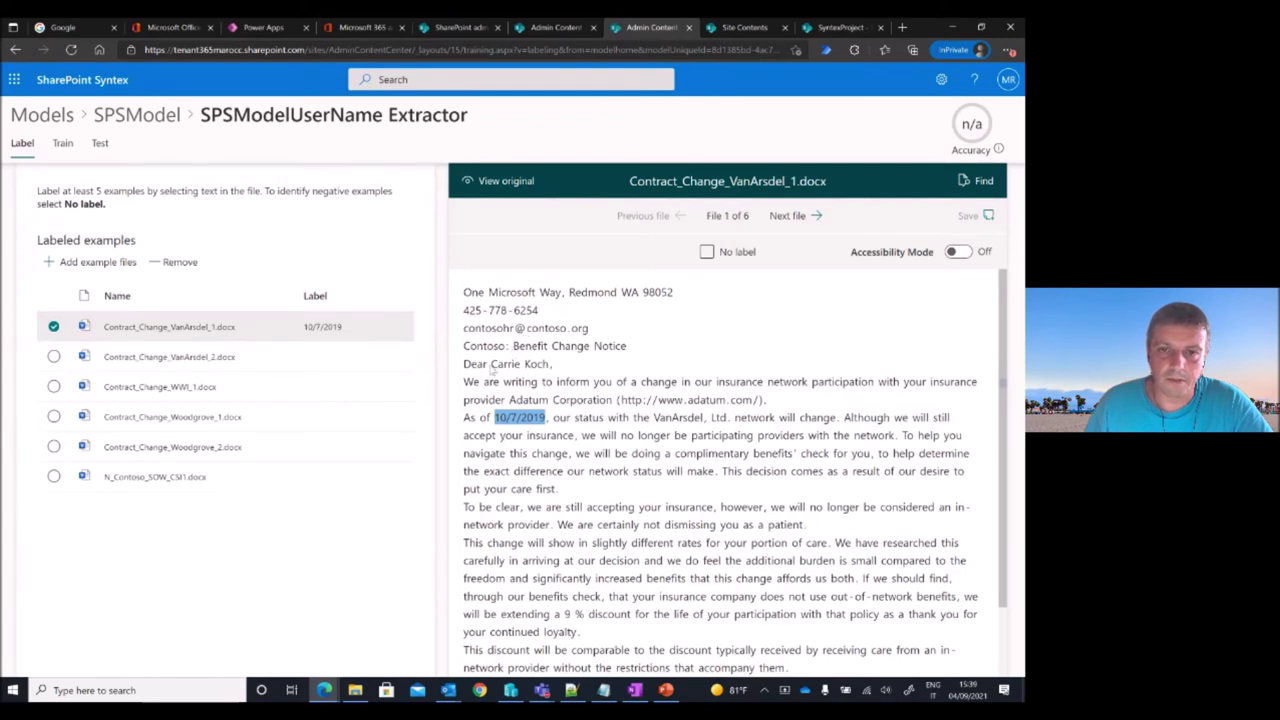
left_click_drag(490, 364, 552, 365)
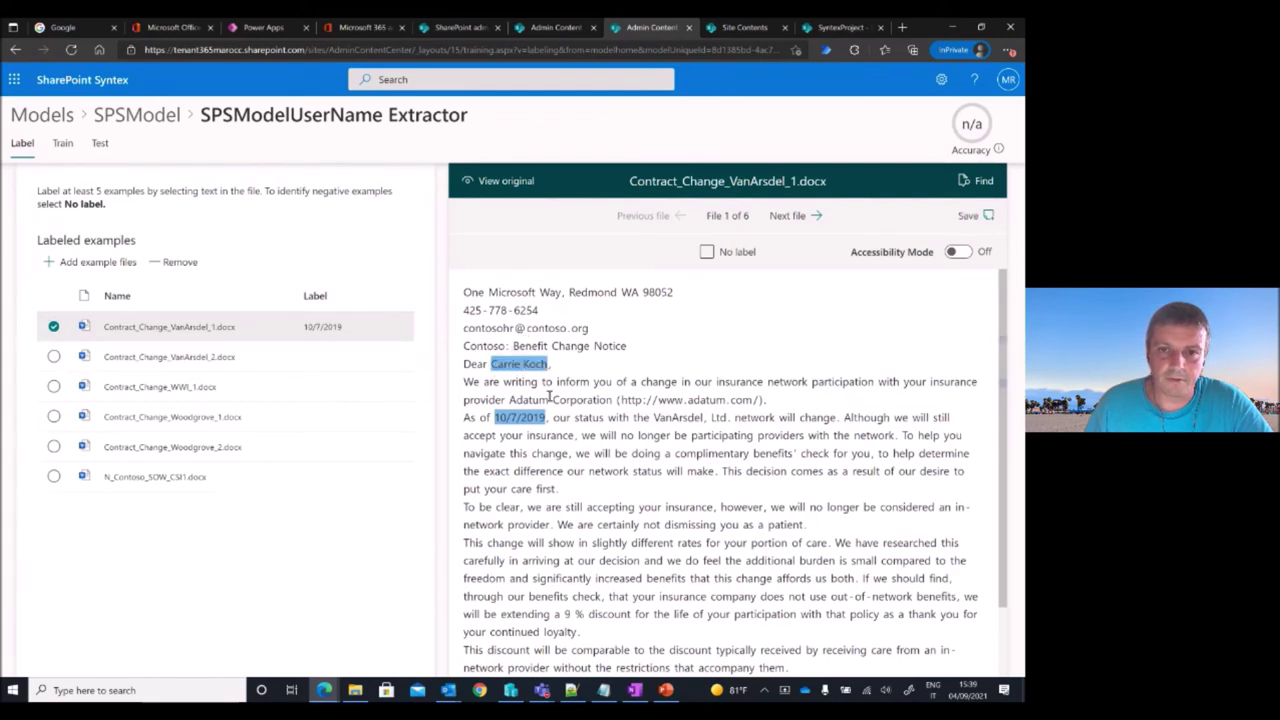
left_click(535, 418)
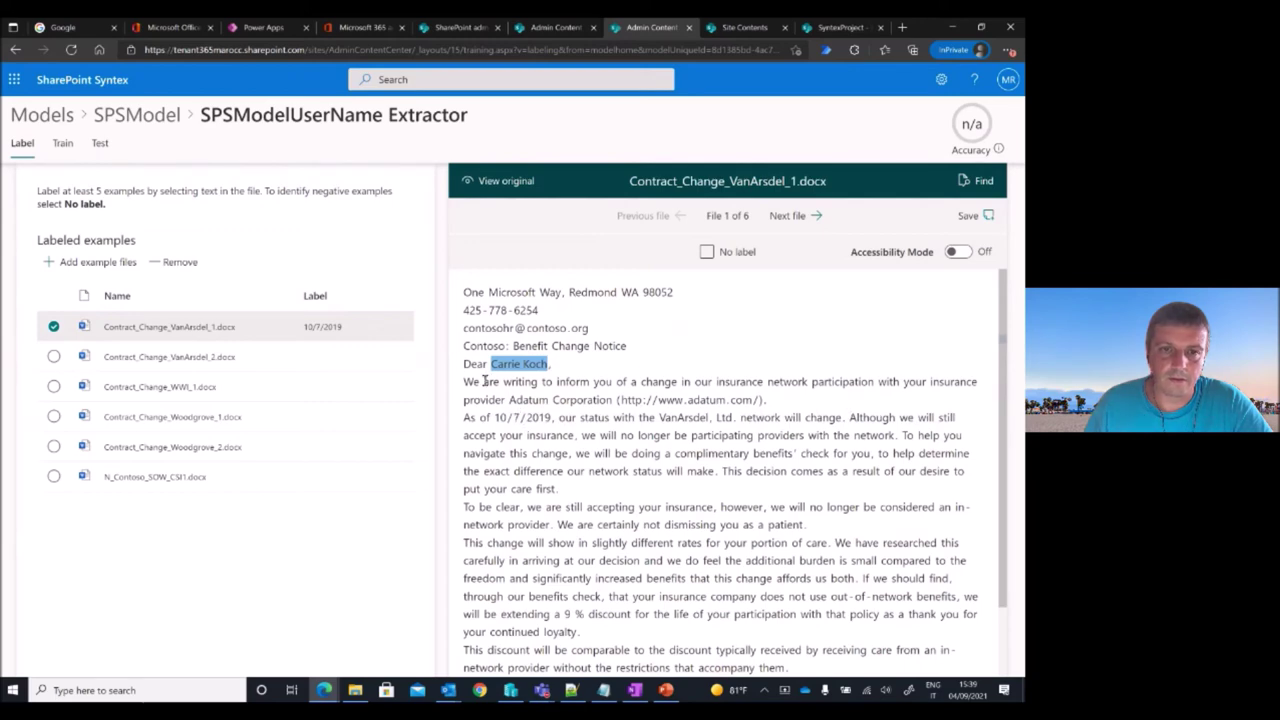
Label the greeting names in the other four contract files and mark N_Contoso_SOW_CSI1 No label
left_click(790, 216)
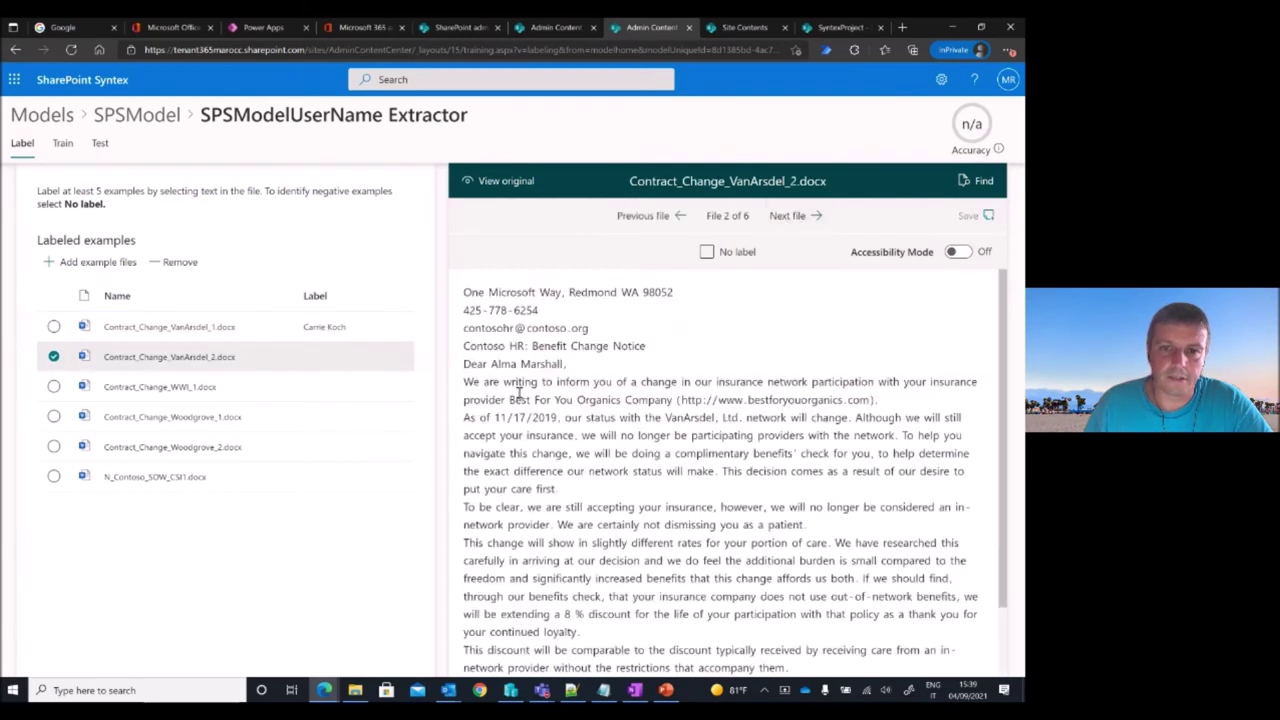
left_click_drag(491, 363, 564, 364)
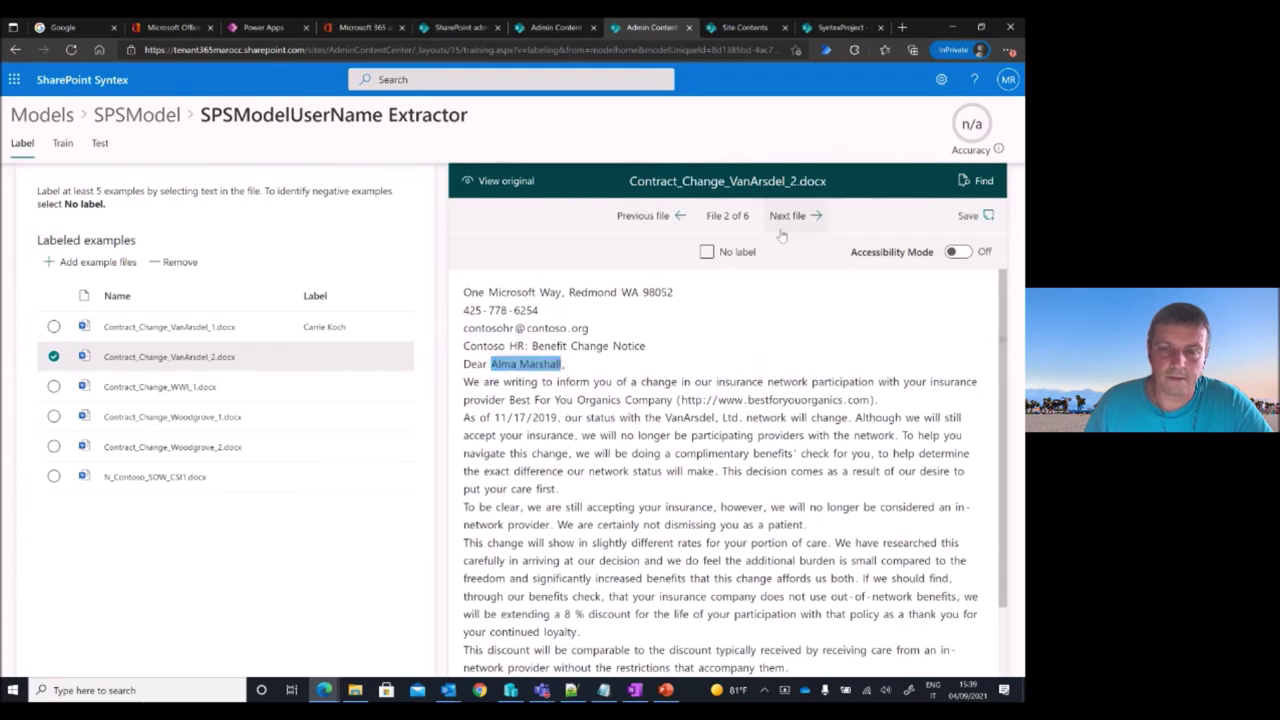
left_click(788, 219)
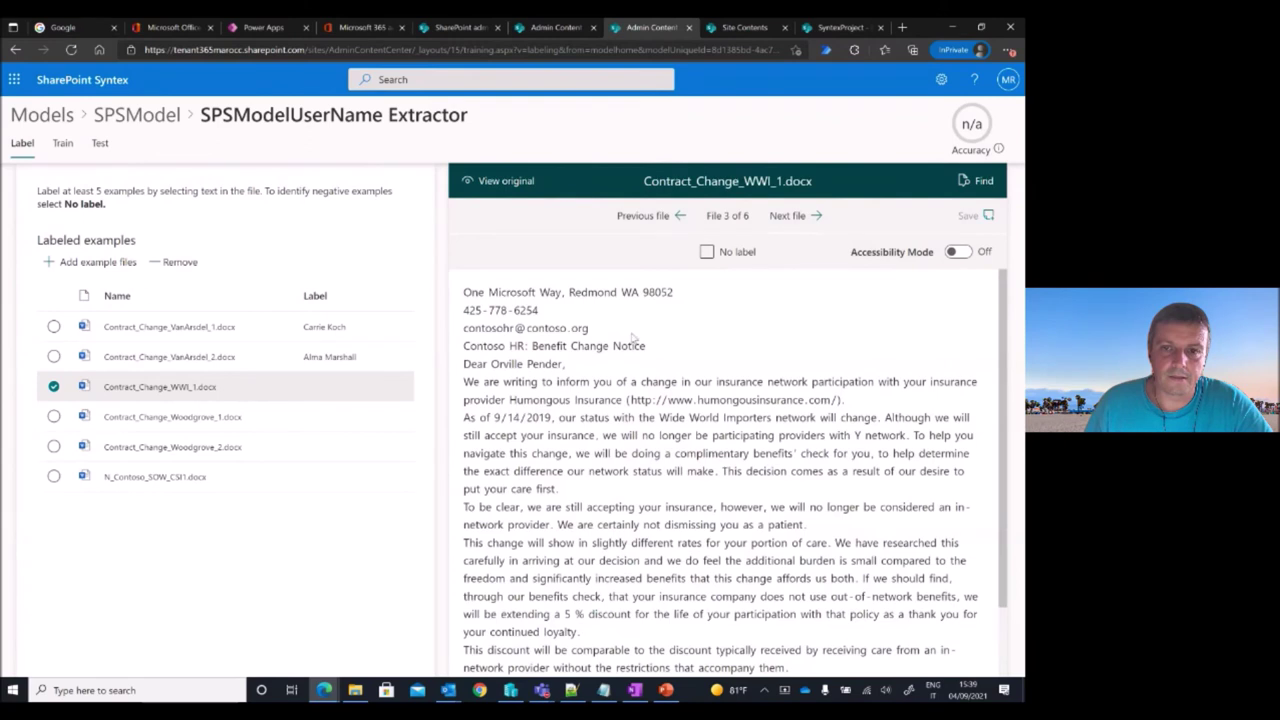
left_click_drag(492, 364, 562, 364)
left_click(787, 216)
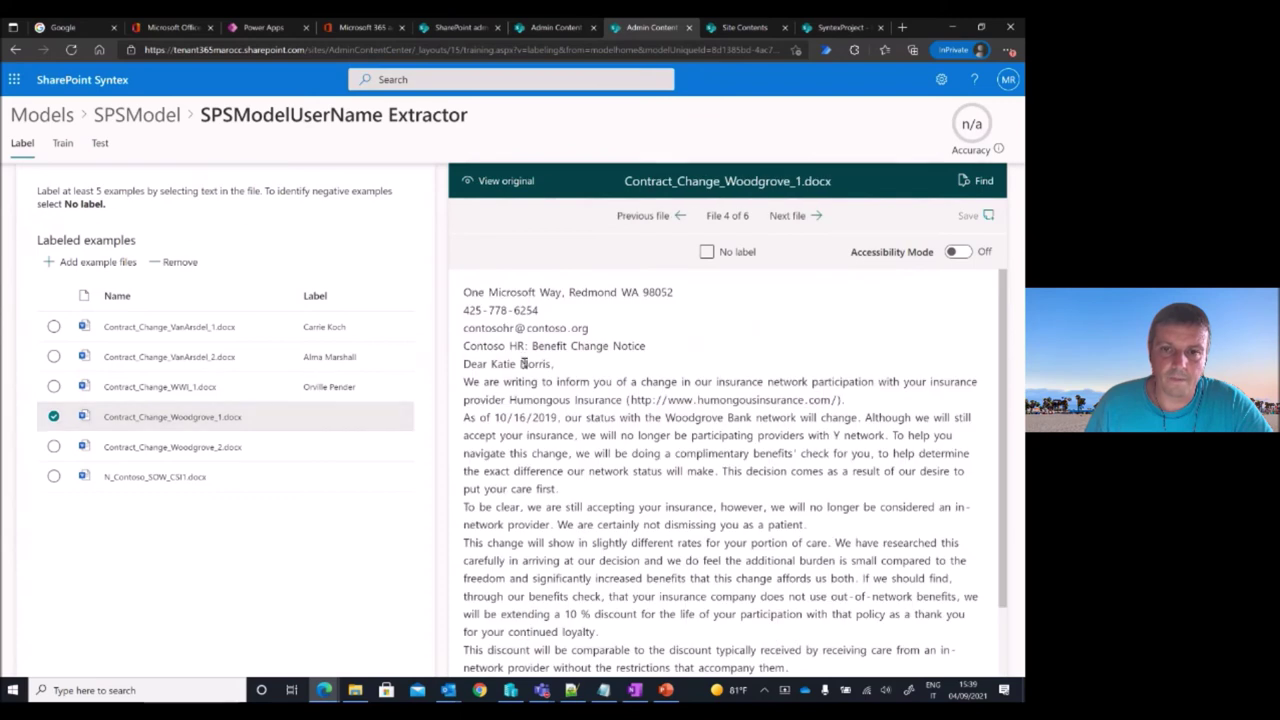
left_click_drag(492, 364, 554, 364)
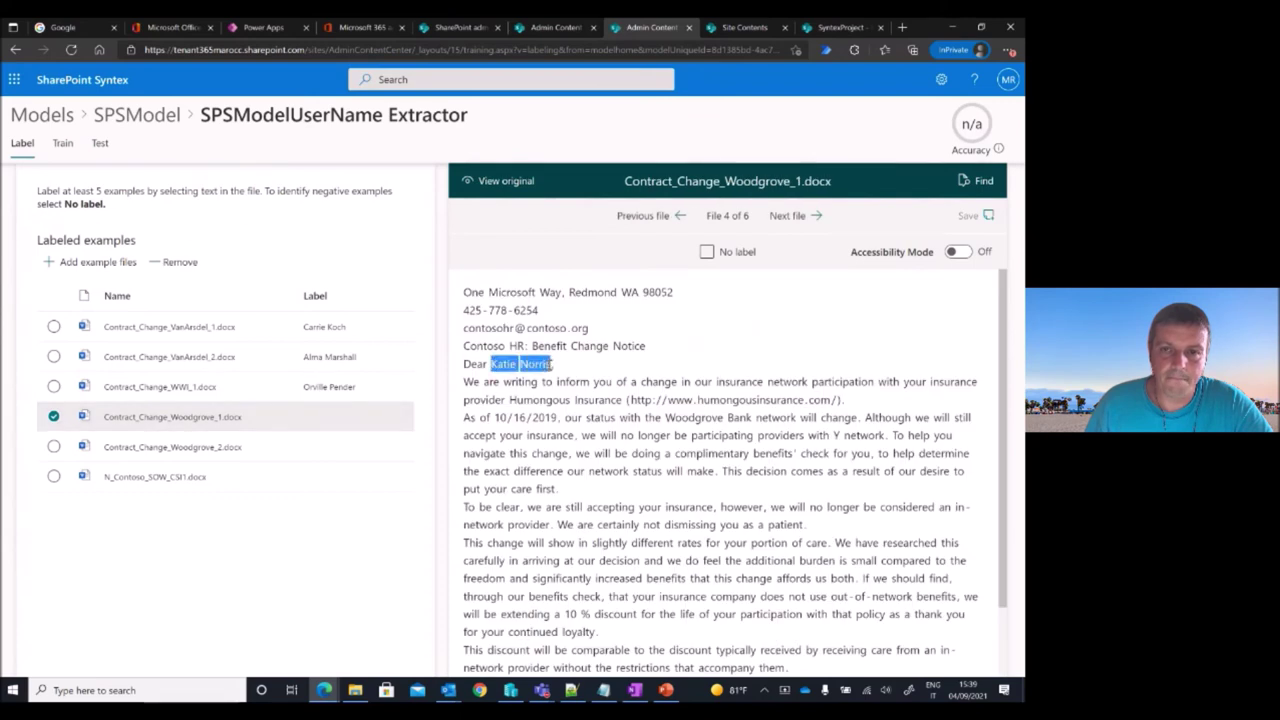
left_click(787, 216)
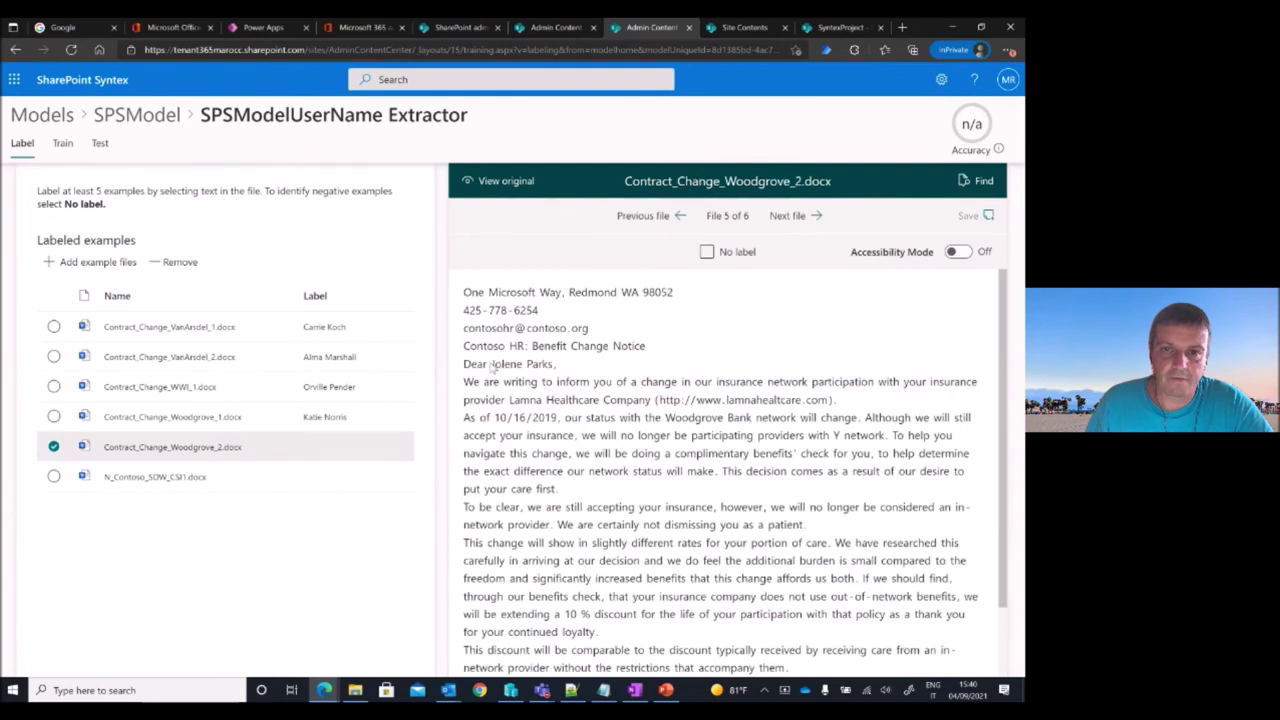
left_click_drag(492, 364, 555, 364)
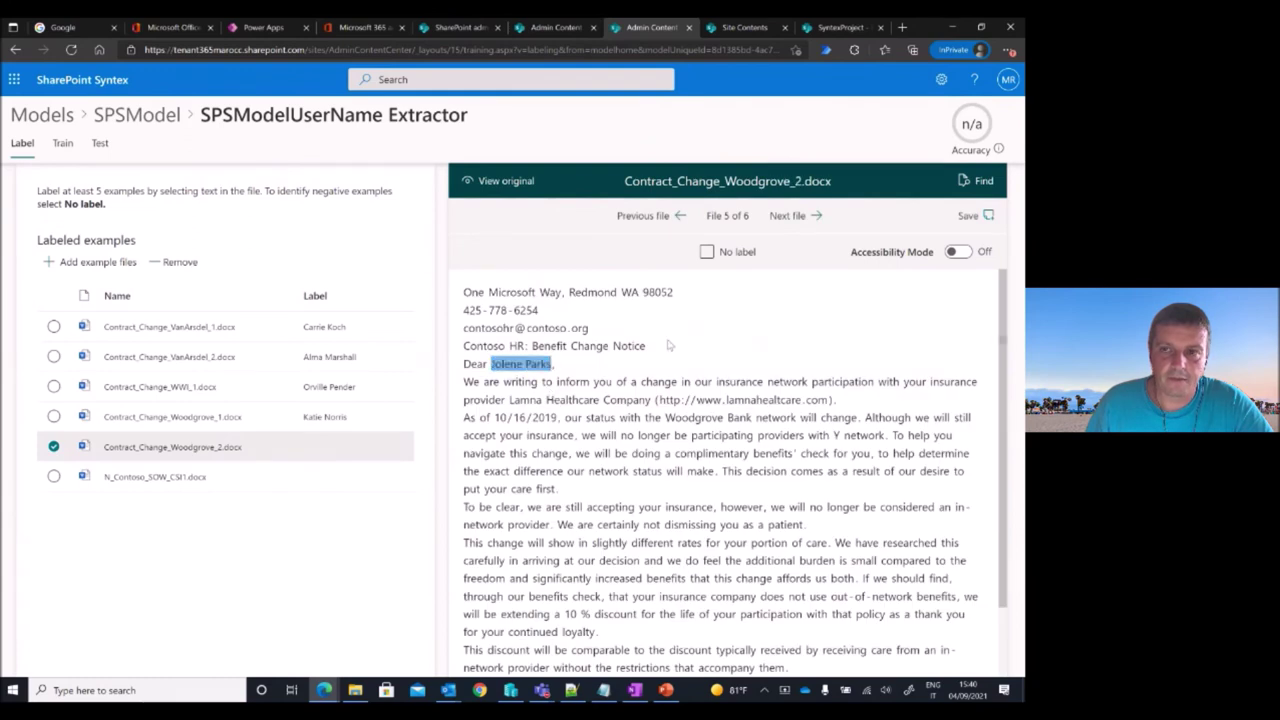
left_click(787, 216)
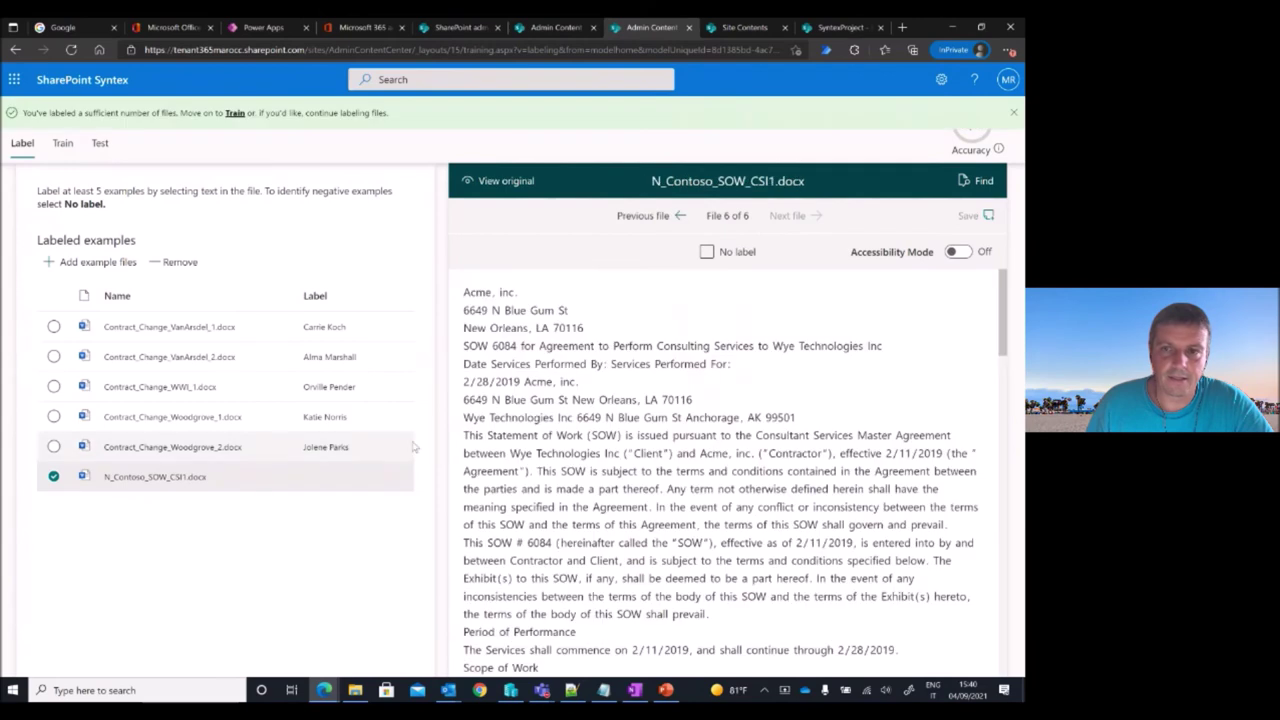
left_click(707, 253)
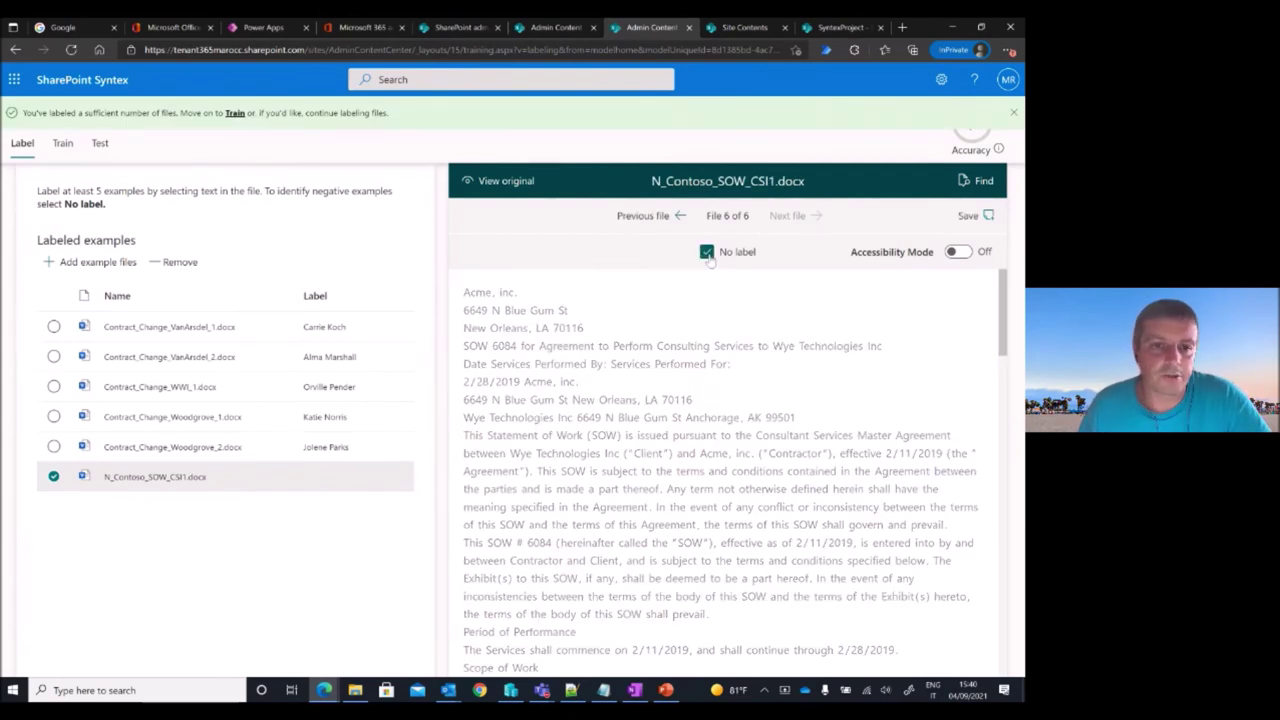
Start a blank phrase-list explanation named SPSModelUserNameBefore on the extractor's Train page
left_click(63, 143)
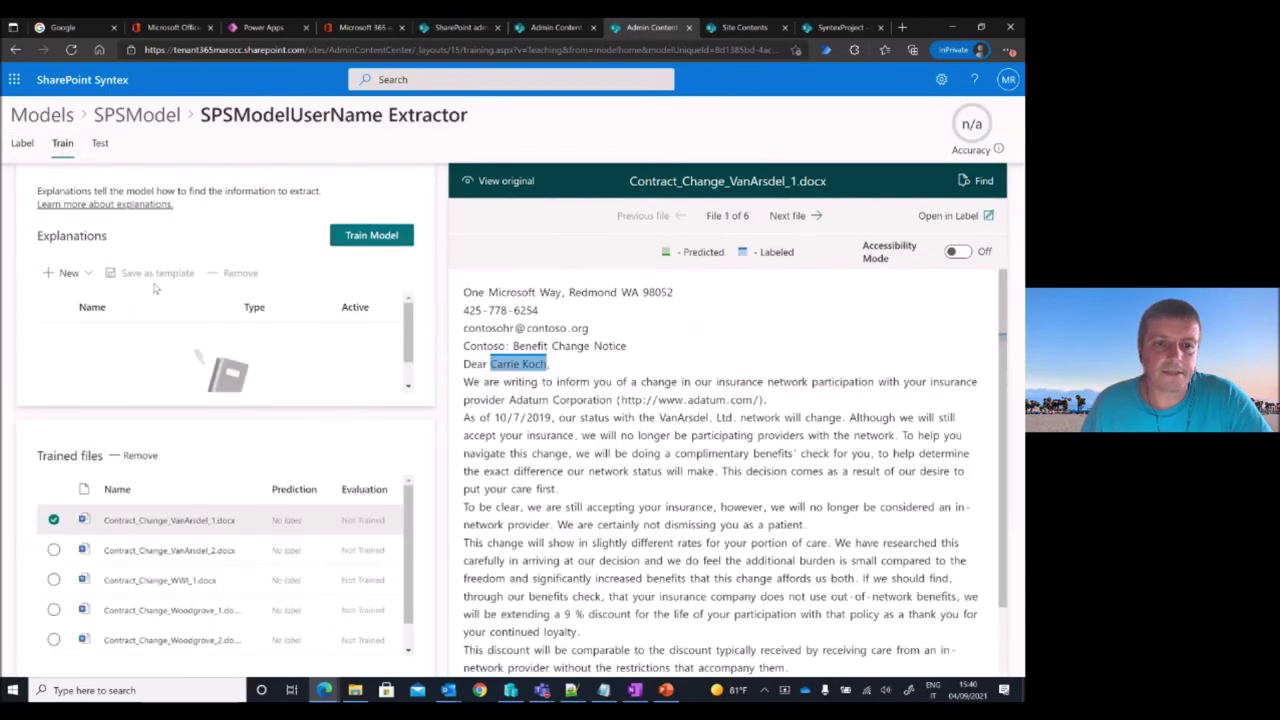
left_click(87, 276)
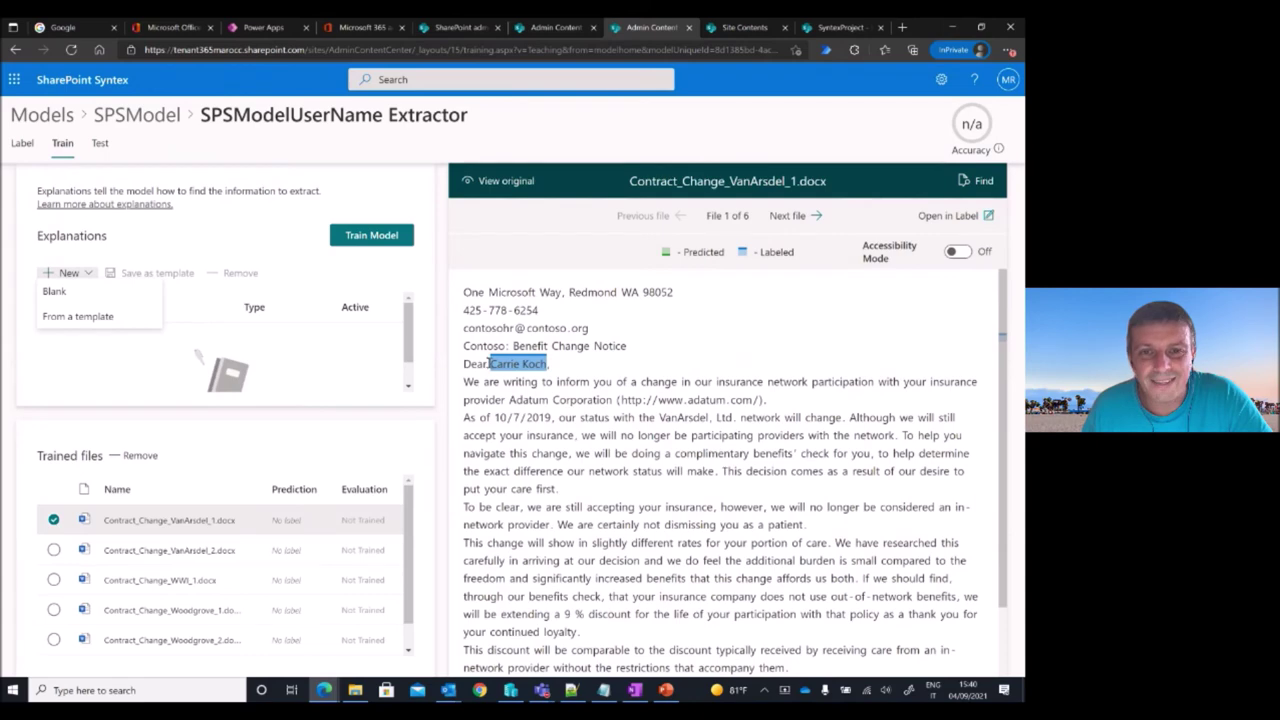
left_click(55, 292)
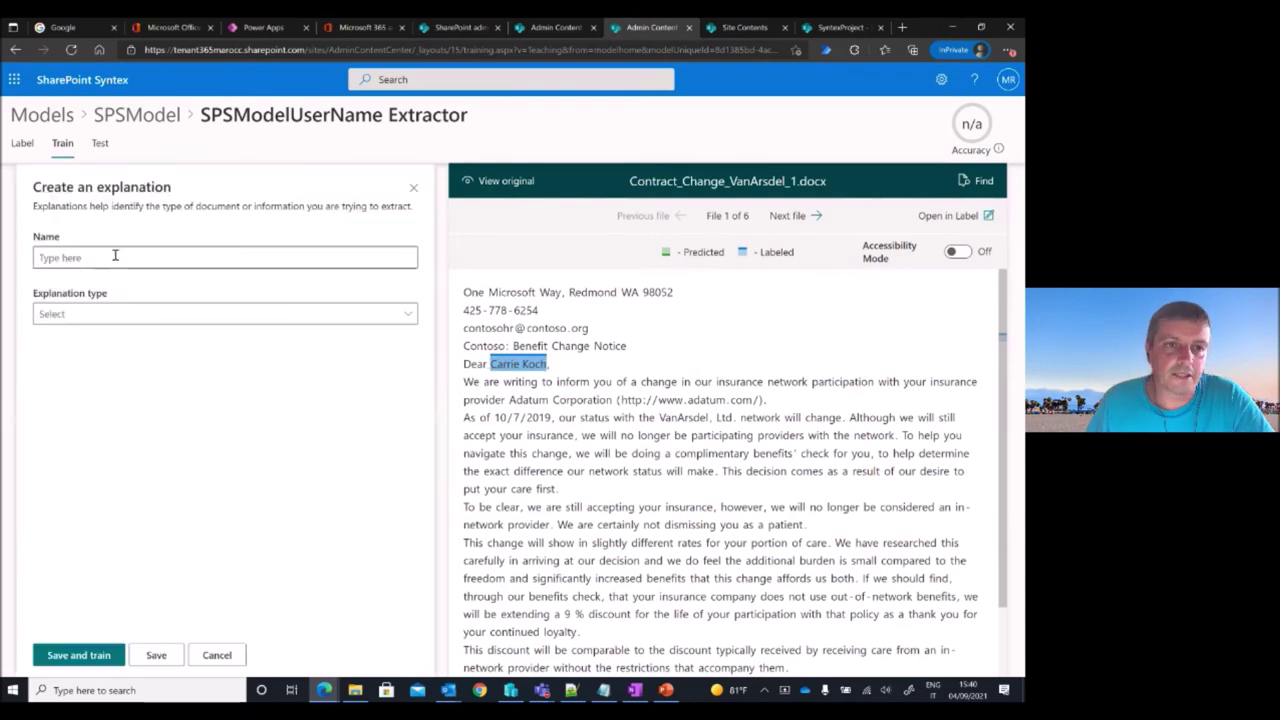
type("SPS")
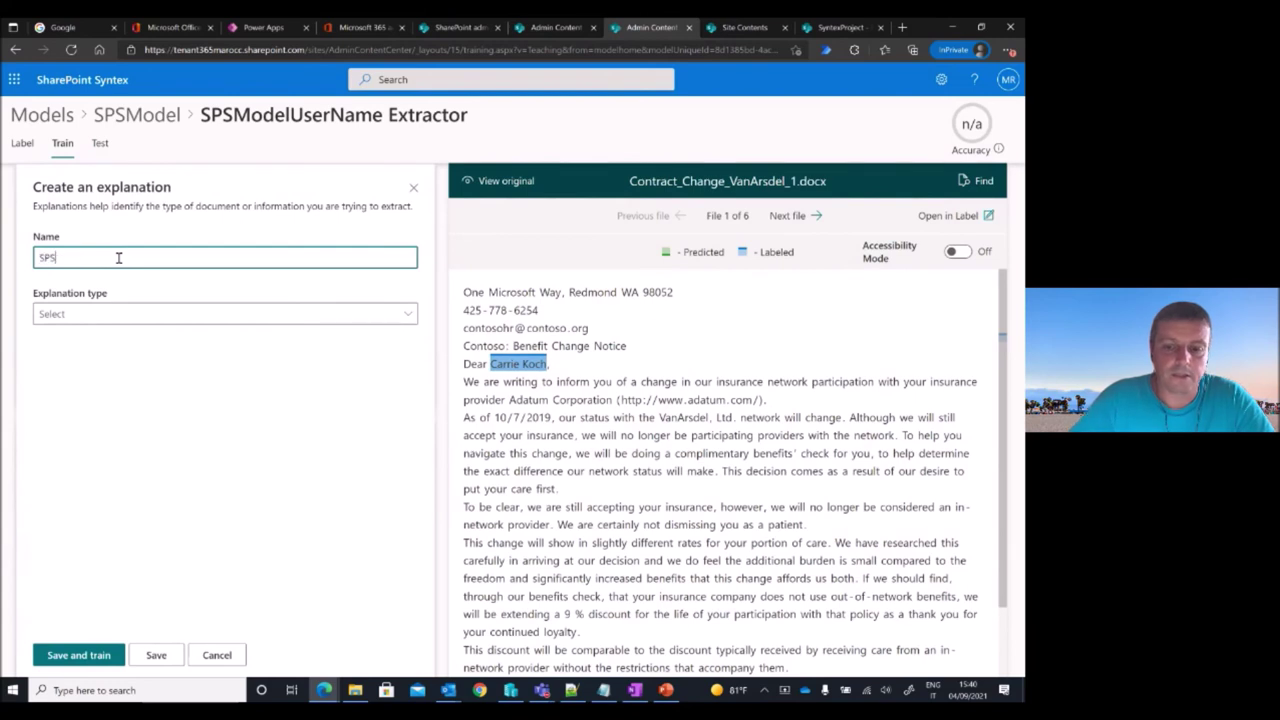
type("ModelUserName")
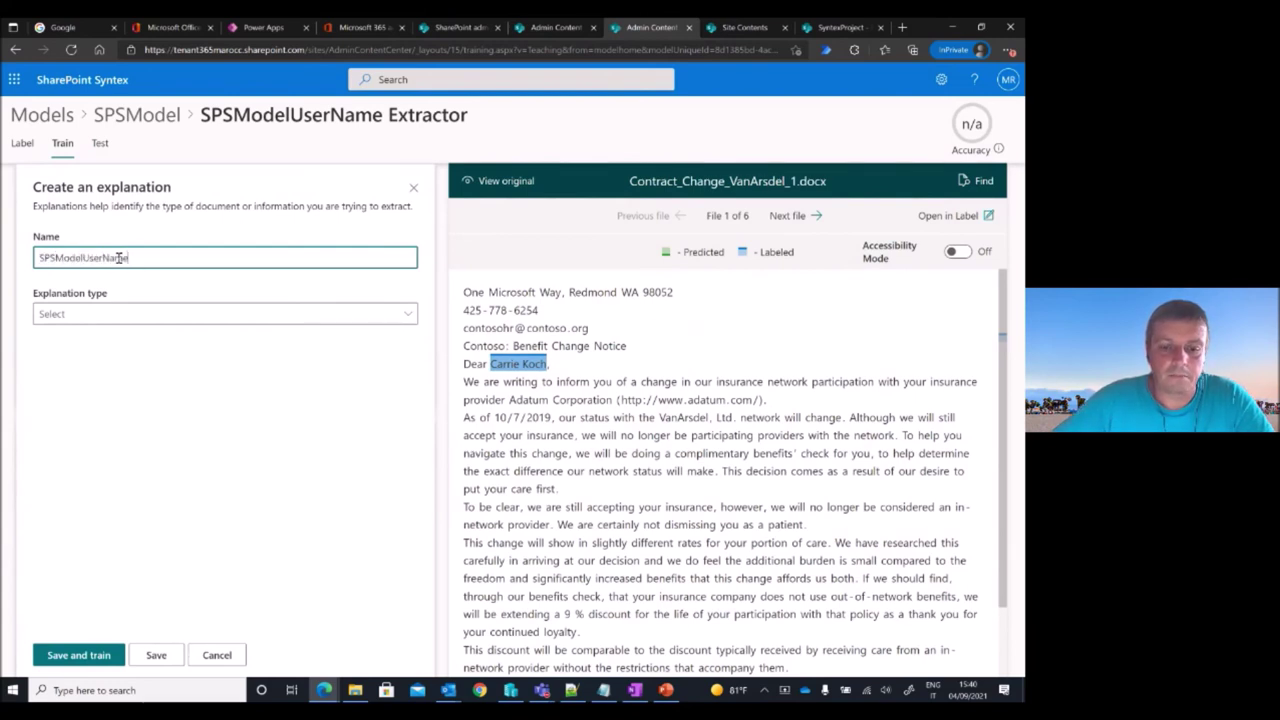
type("Before")
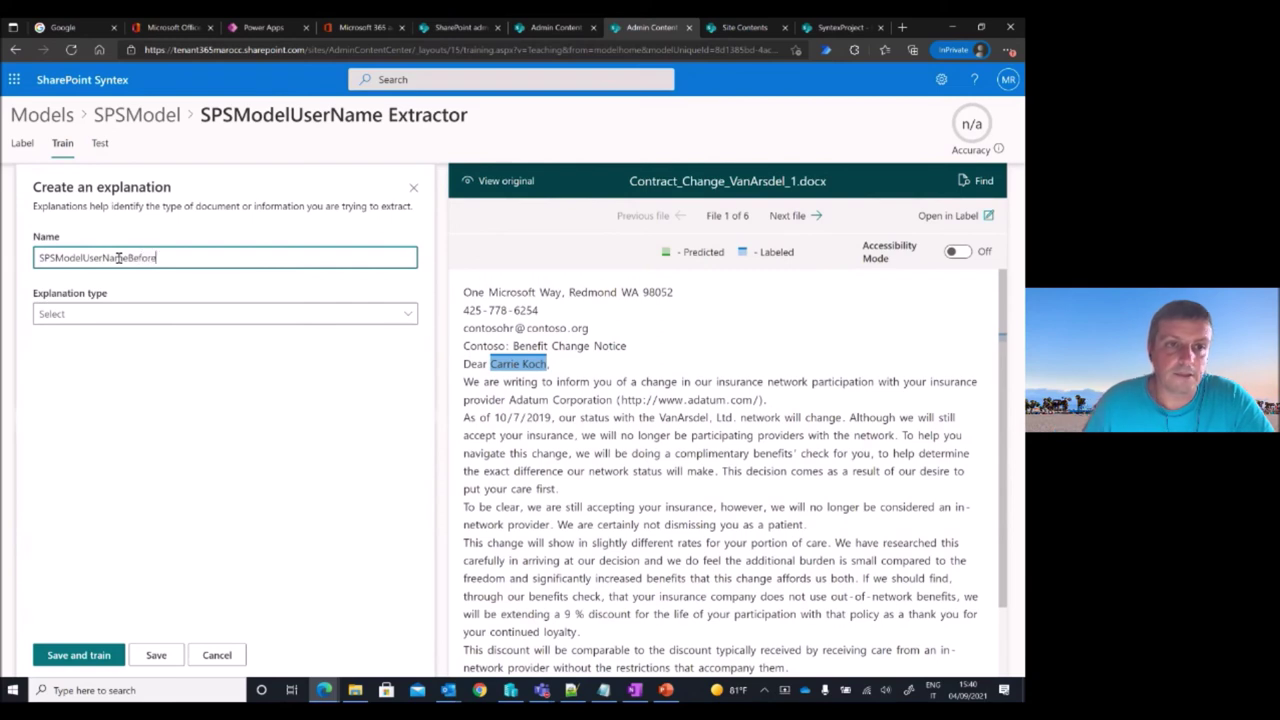
left_click(85, 316)
left_click(125, 345)
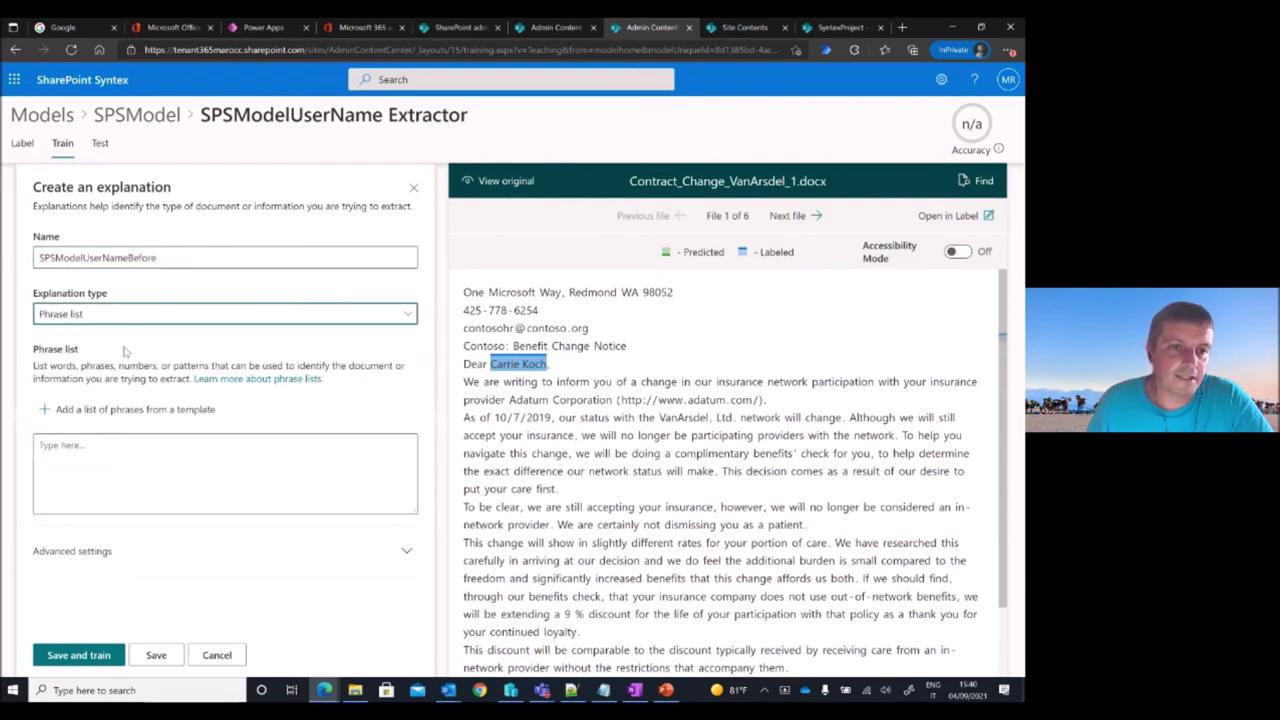
Use the Before label template trimmed to 'Dear', save and train, then start another blank explanation
left_click(90, 551)
scroll(114, 514, "down", 2)
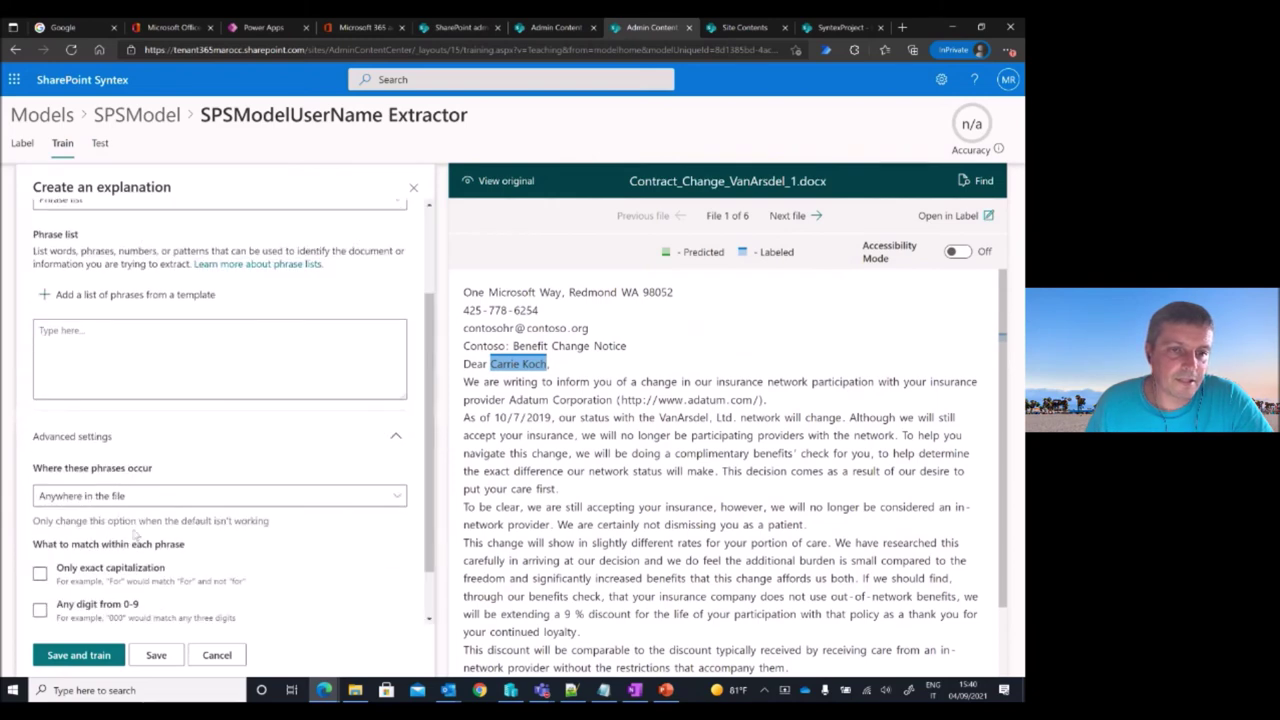
left_click(44, 294)
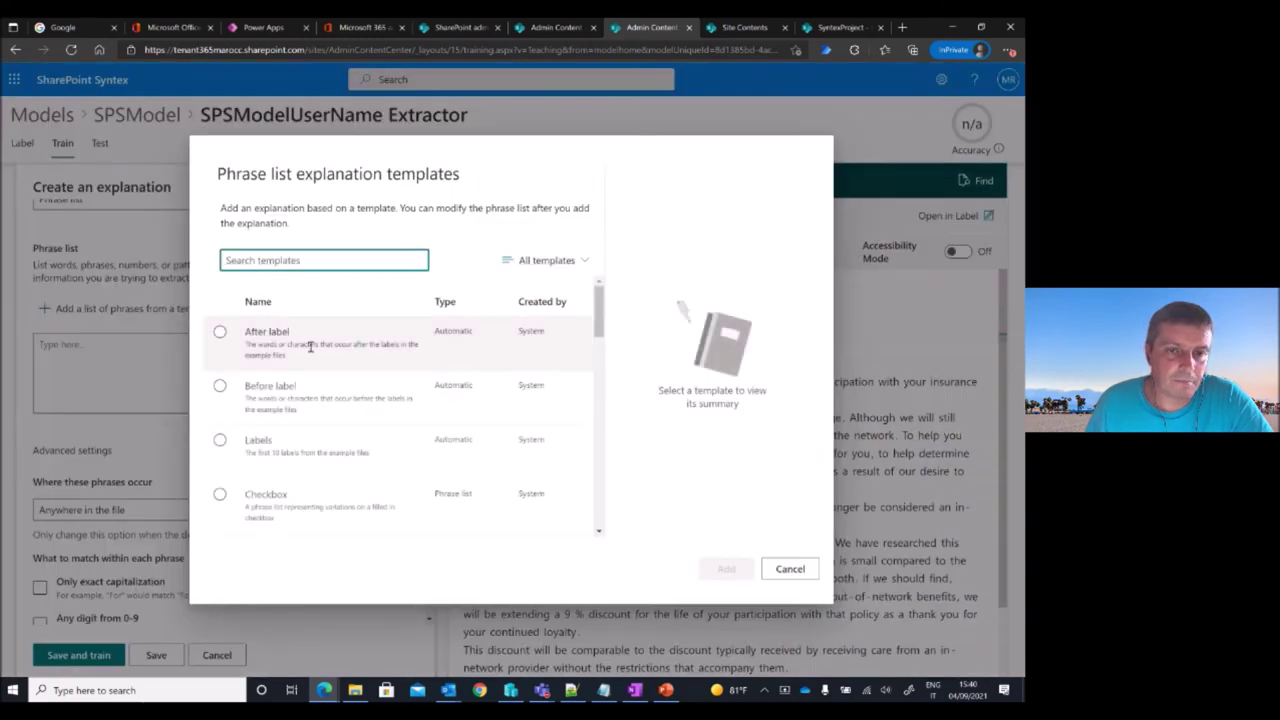
left_click(220, 386)
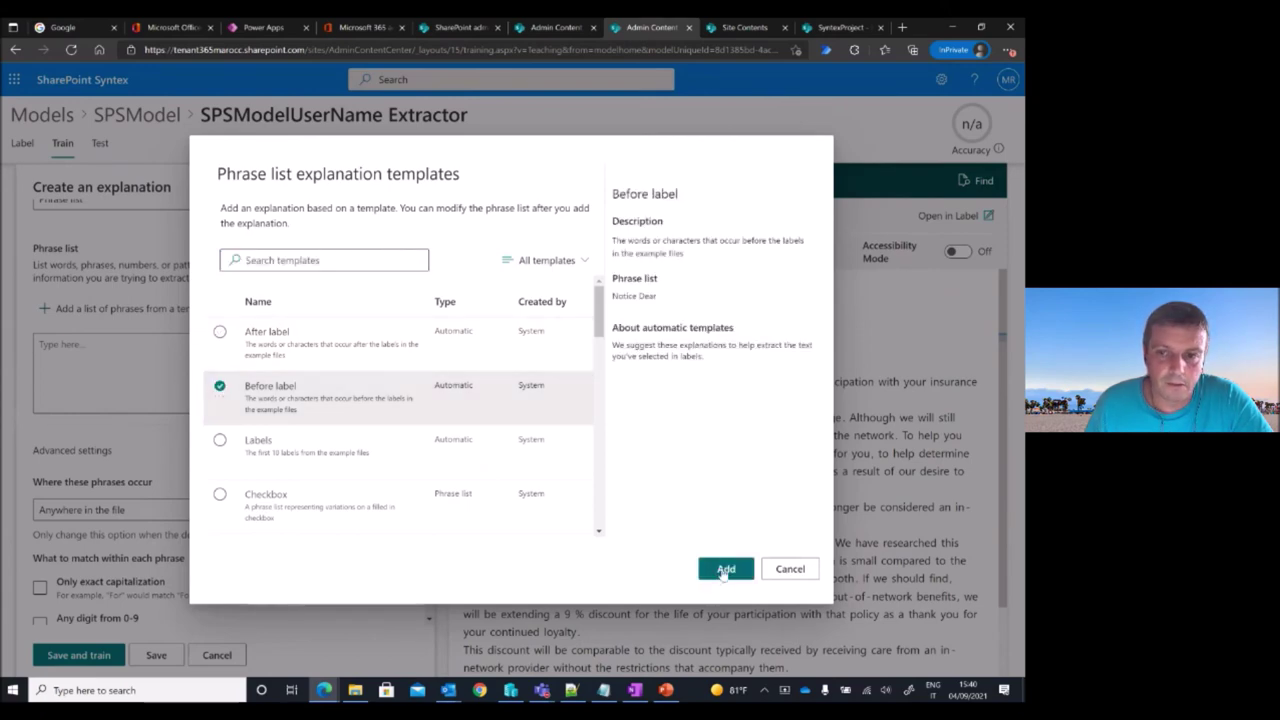
left_click(724, 569)
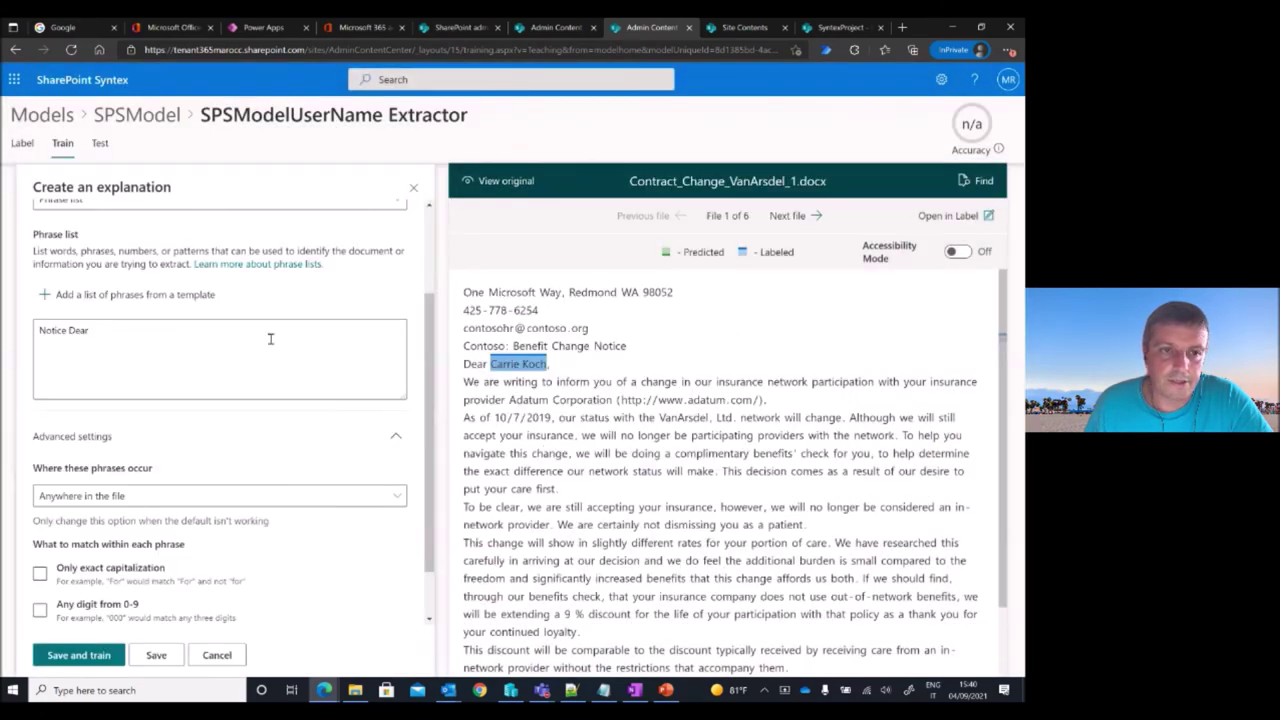
left_click(70, 333)
key("BackSpace")
key("BackSpace")
key("BackSpace")
key("BackSpace")
key("BackSpace")
key("BackSpace")
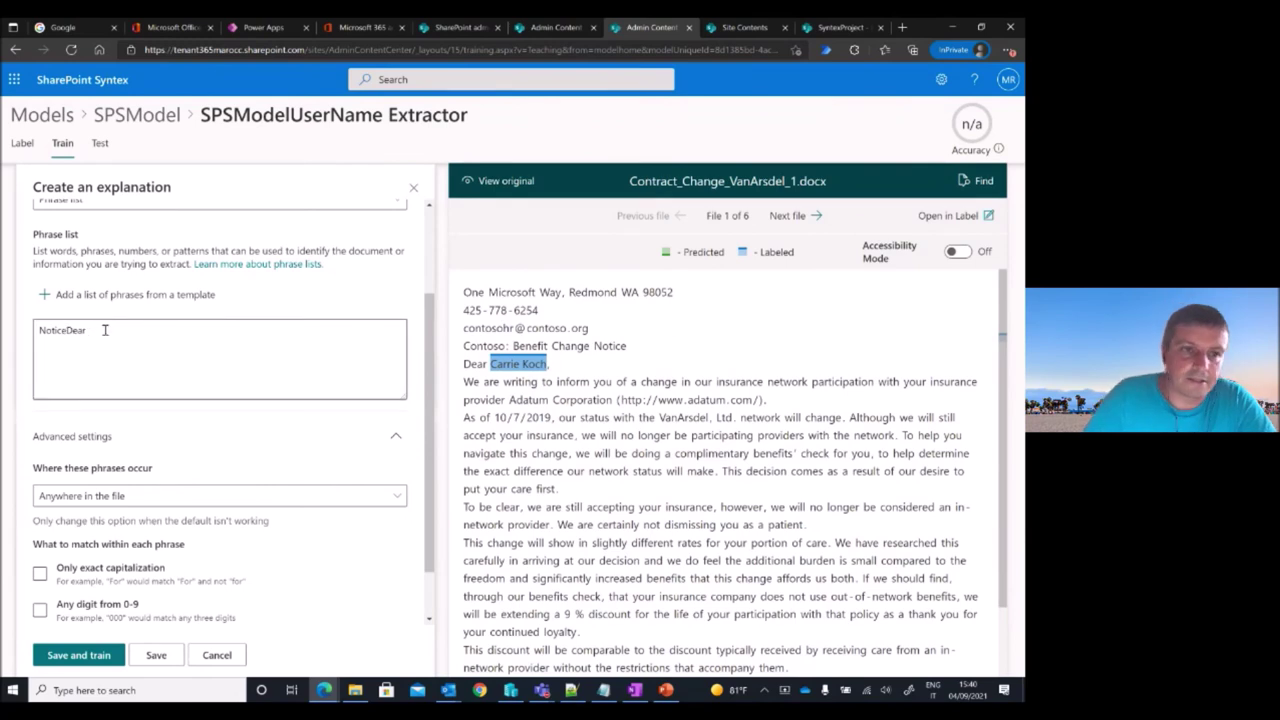
key("BackSpace")
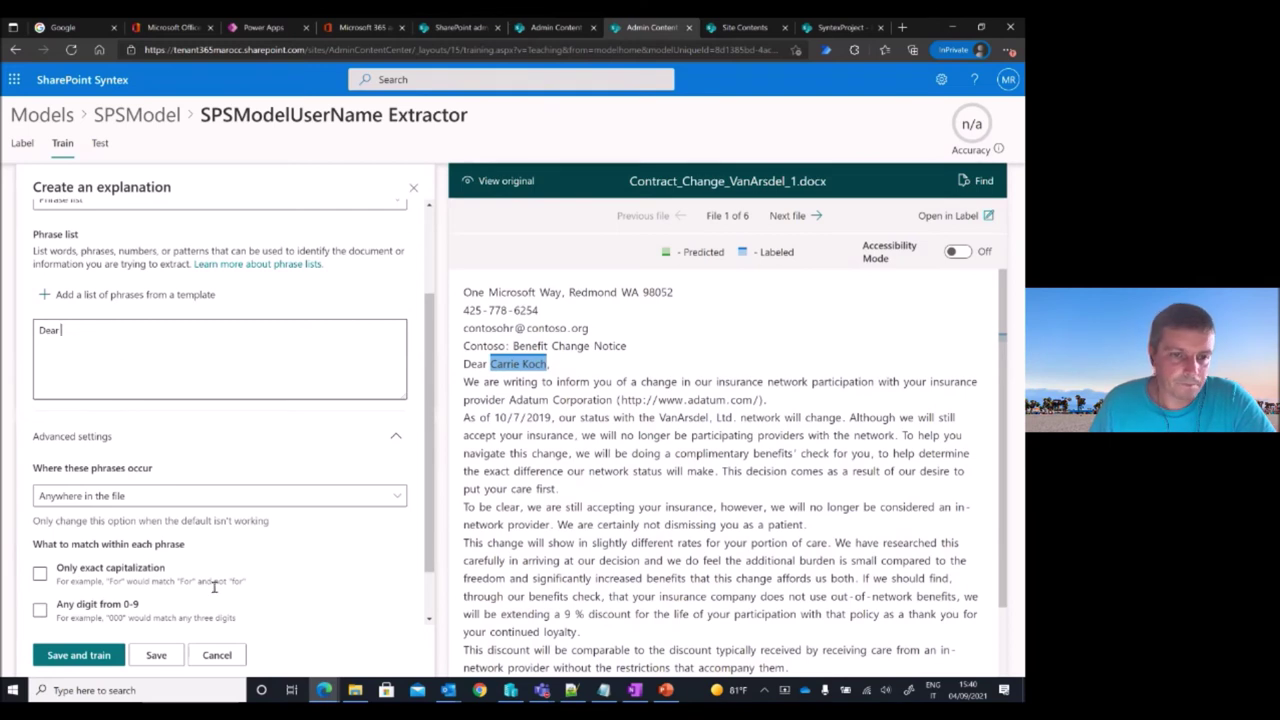
left_click(67, 497)
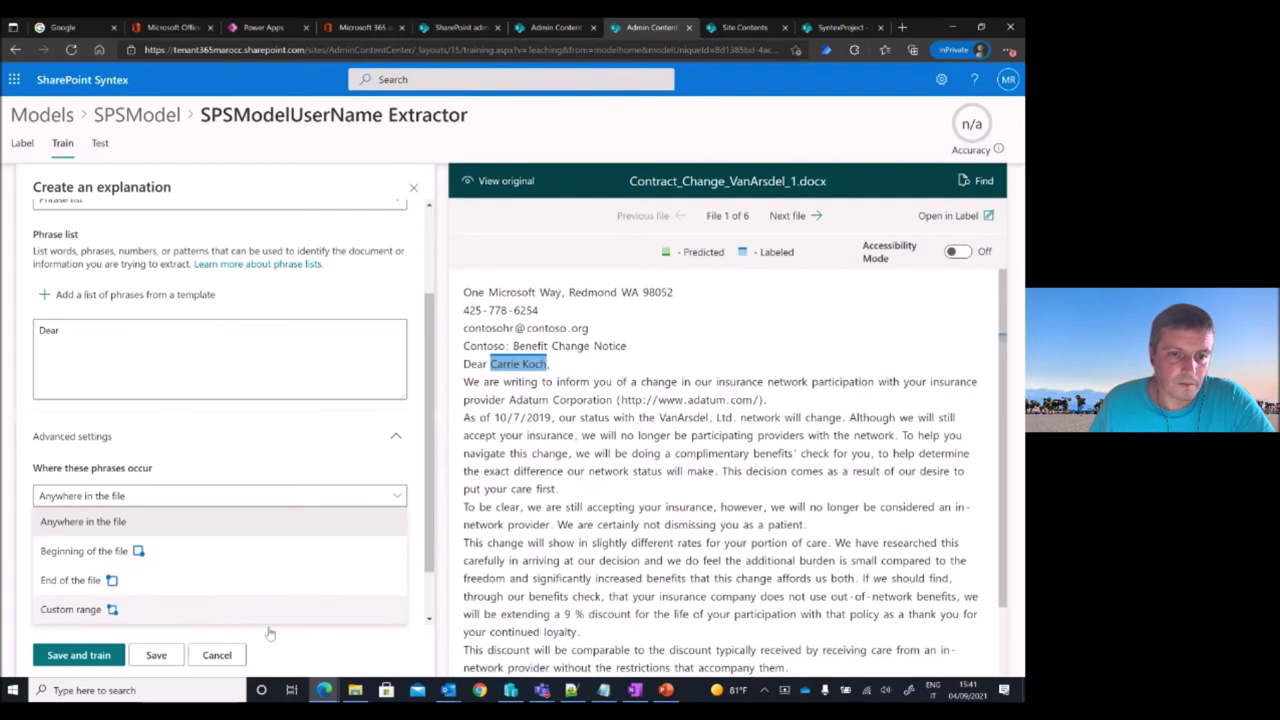
left_click(146, 657)
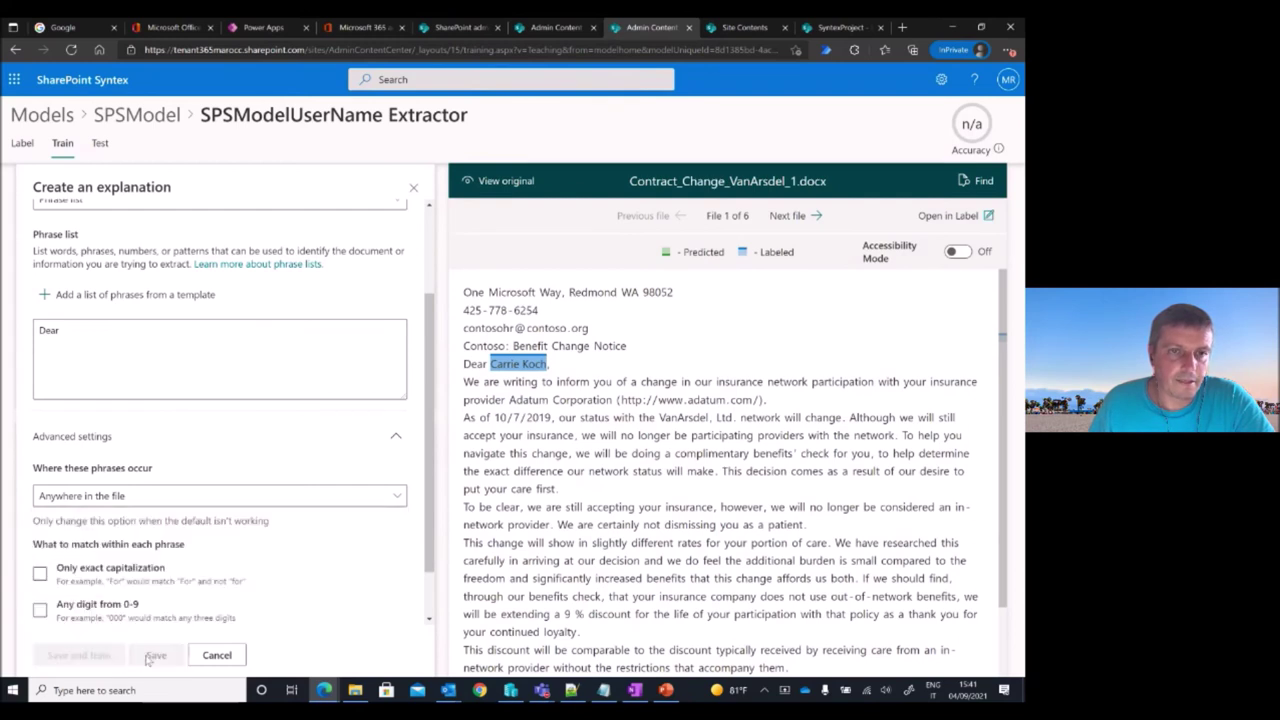
left_click(66, 272)
left_click(98, 293)
Make SPSModelUserseNameAfter an After label phrase list trimmed to trailing punctuation, then save and train
left_click(128, 260)
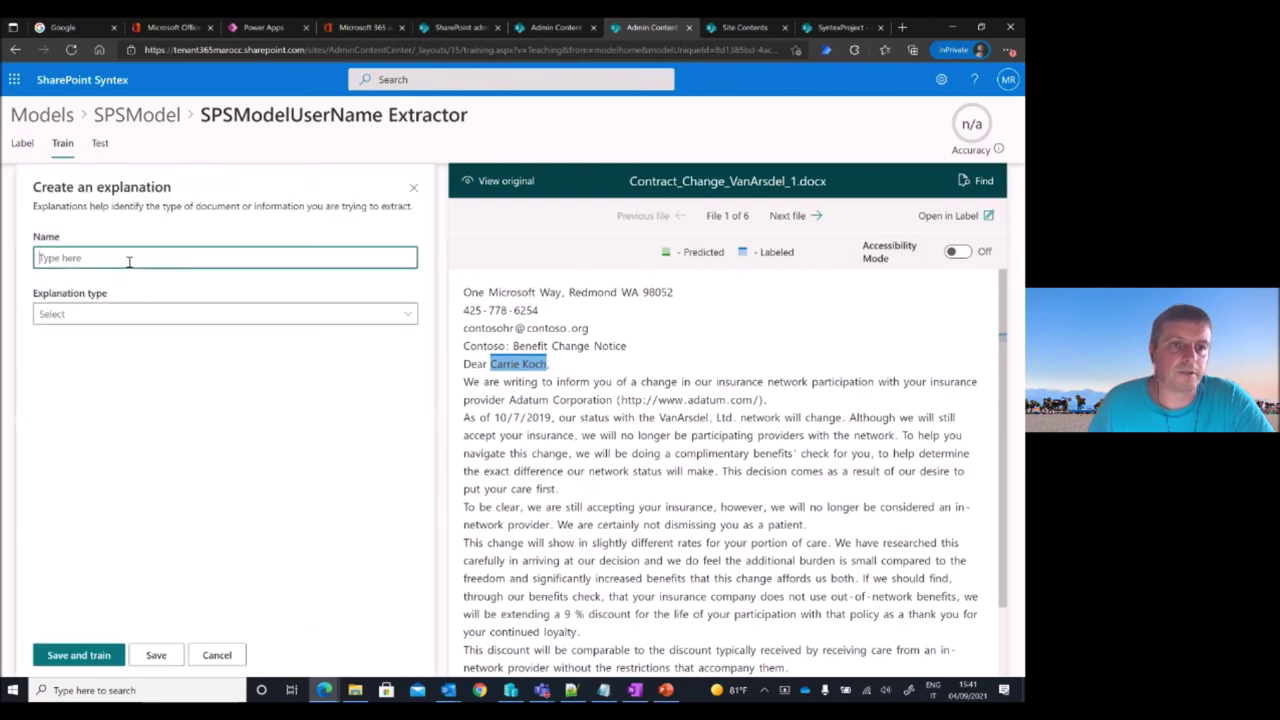
type("SPSModel")
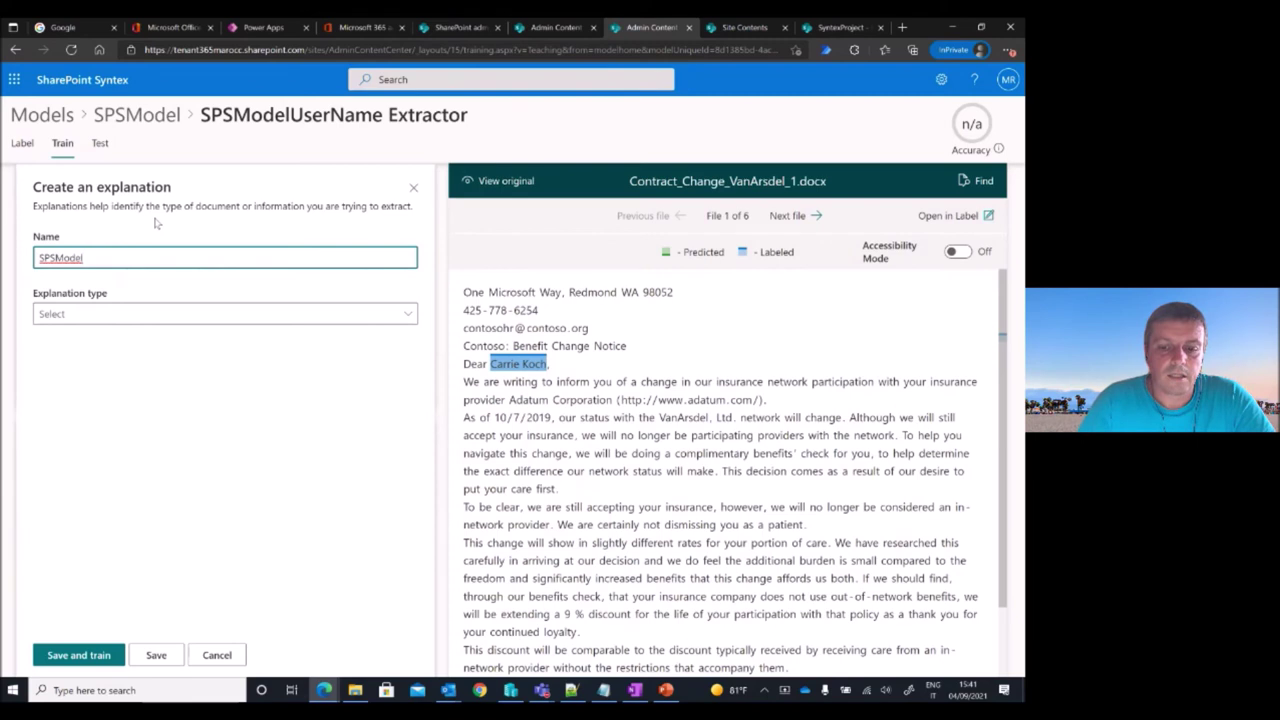
type("U")
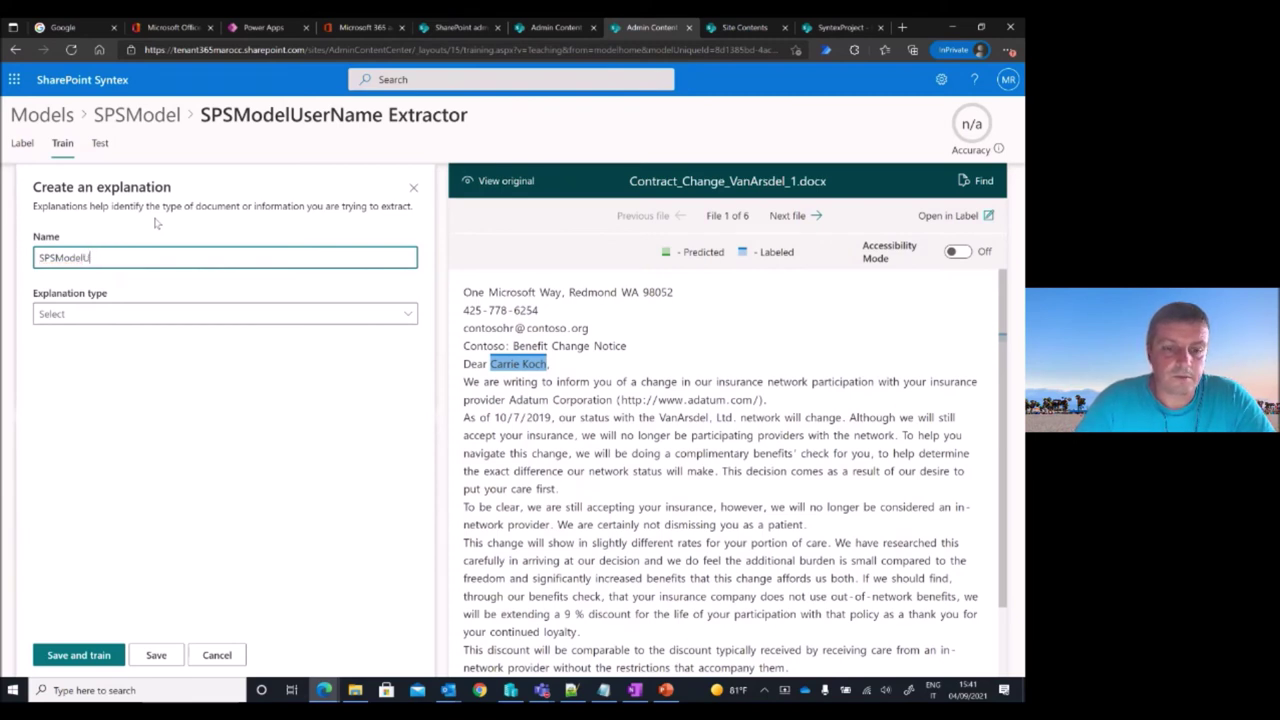
type("serse")
type("NameAfter")
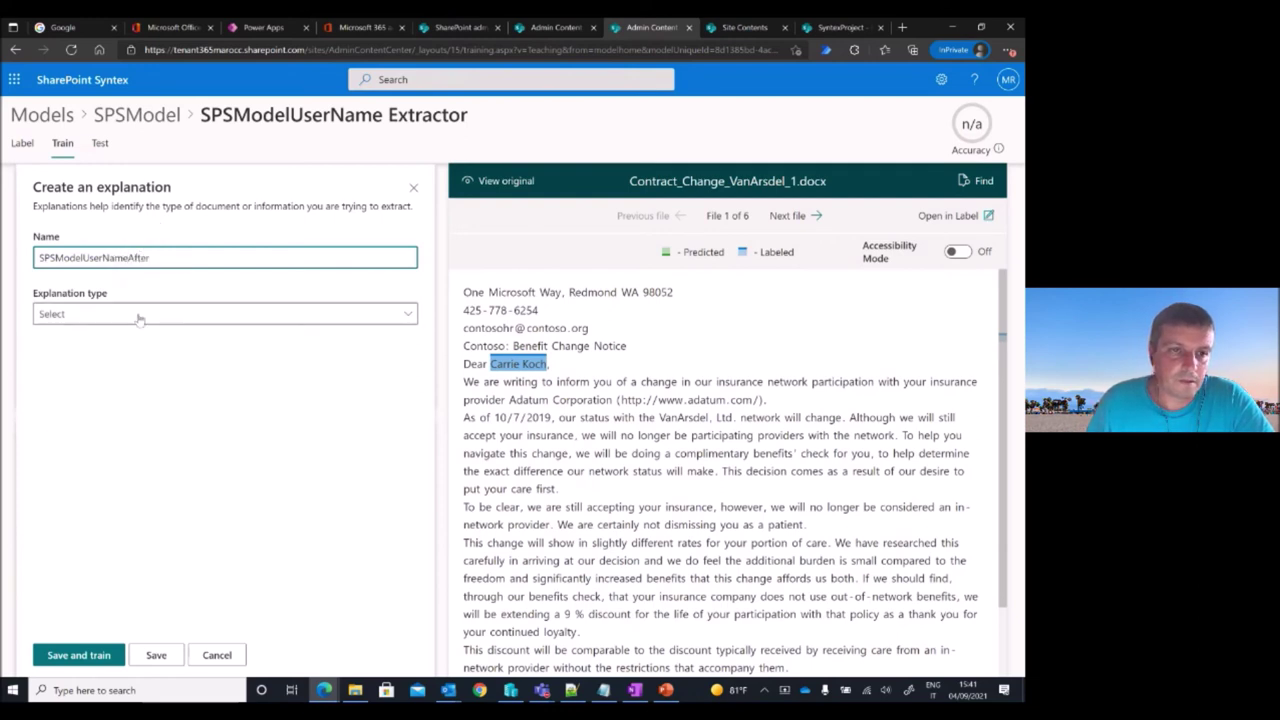
left_click(137, 318)
left_click(130, 343)
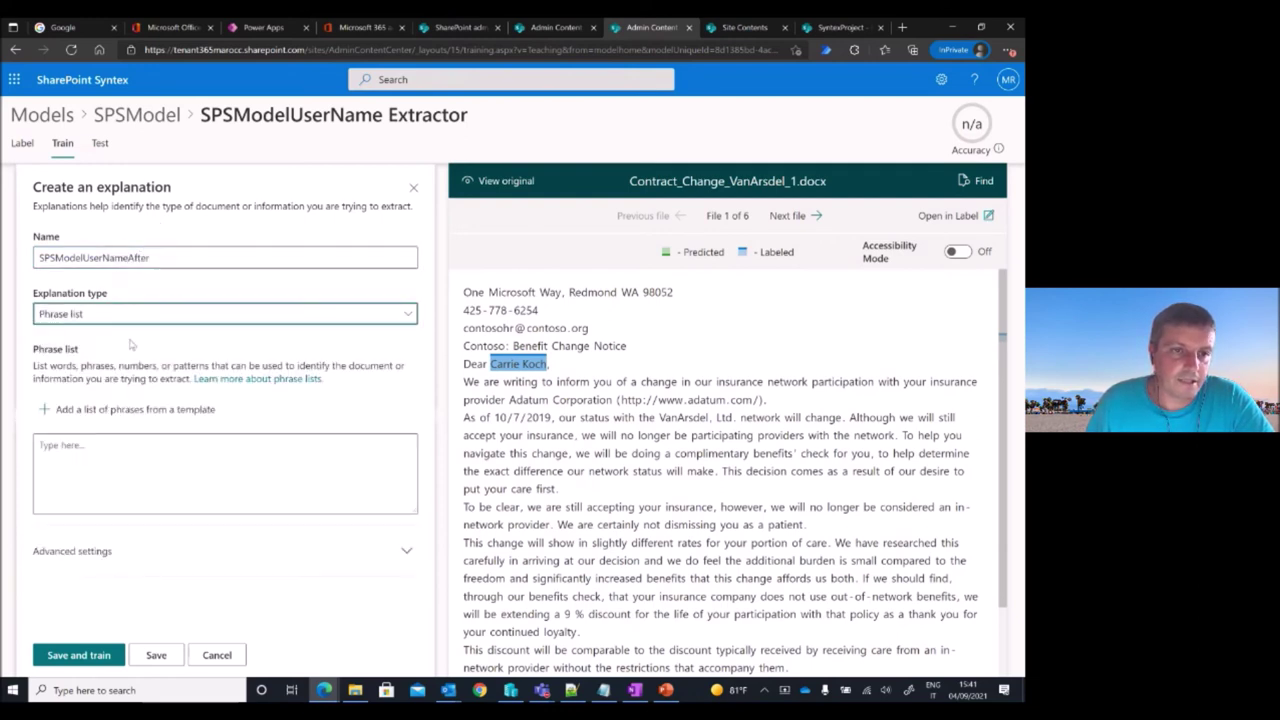
left_click(50, 409)
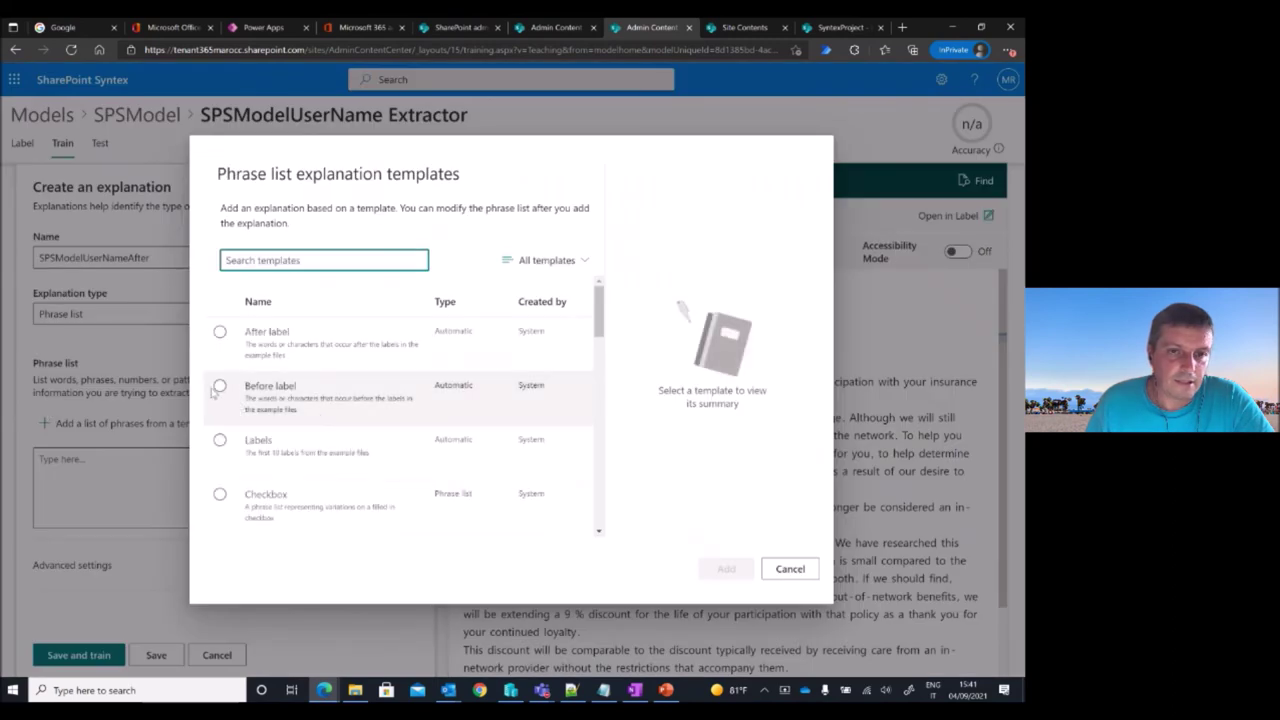
left_click(220, 336)
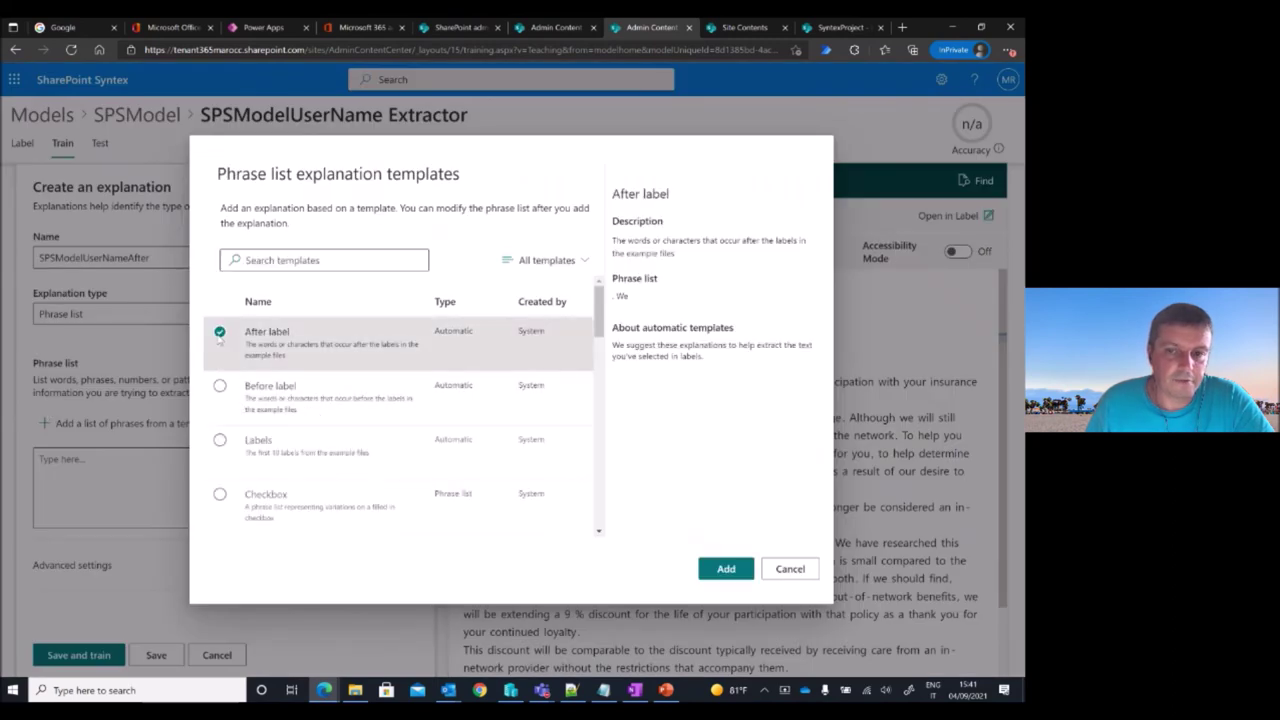
left_click(718, 572)
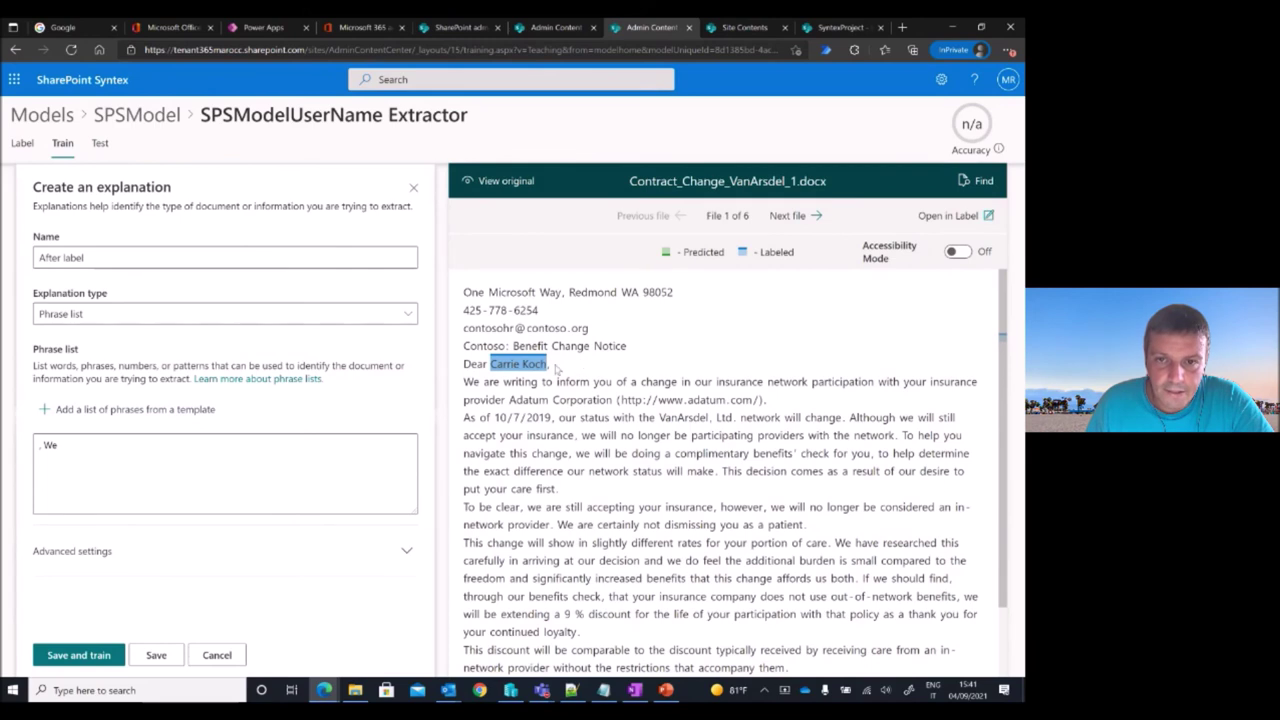
left_click(61, 446)
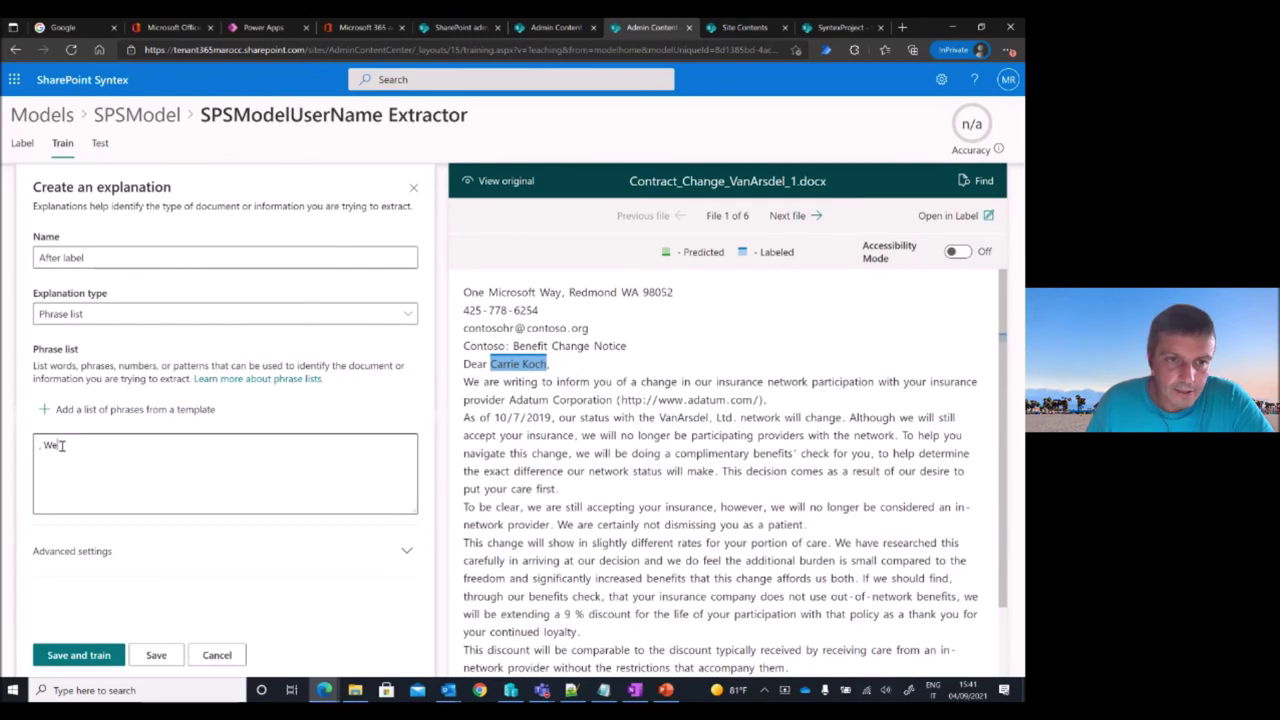
left_click(218, 441)
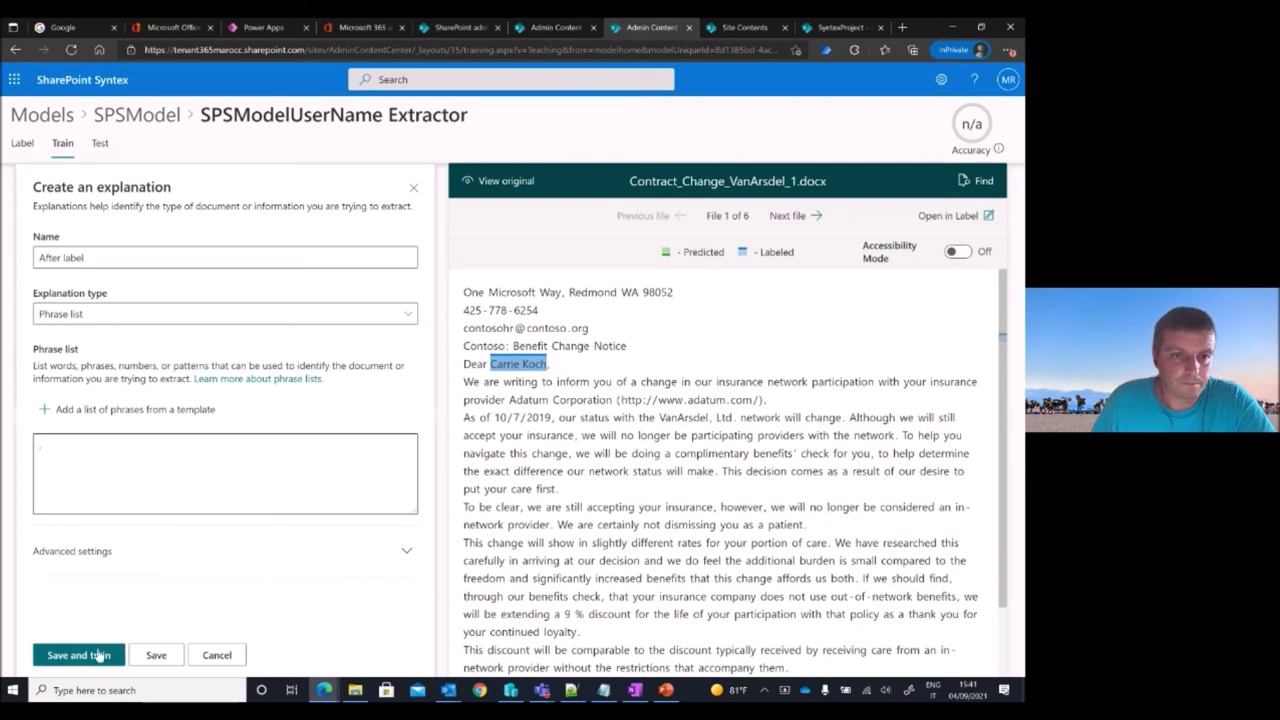
left_click(96, 654)
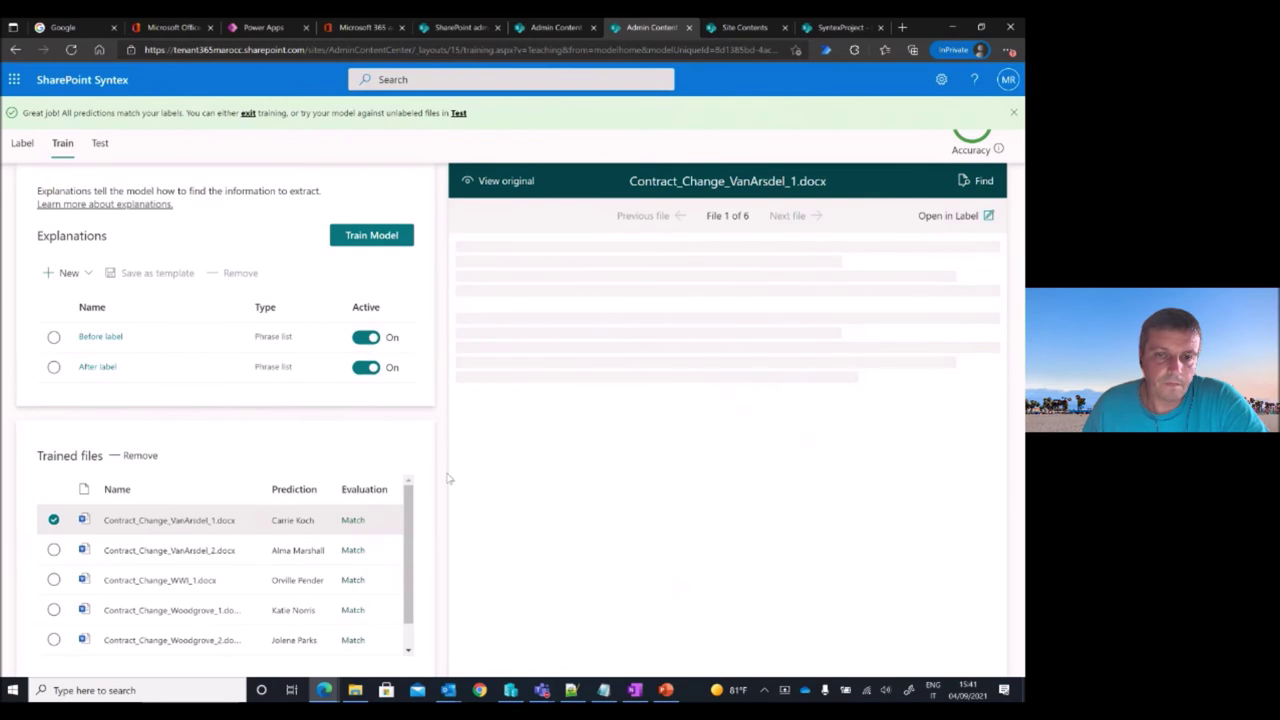
Test the extractor on Contract_Change_WWI_2.docx from folder XXX, then go back to the SPSModel overview
scroll(408, 530, "down", 2)
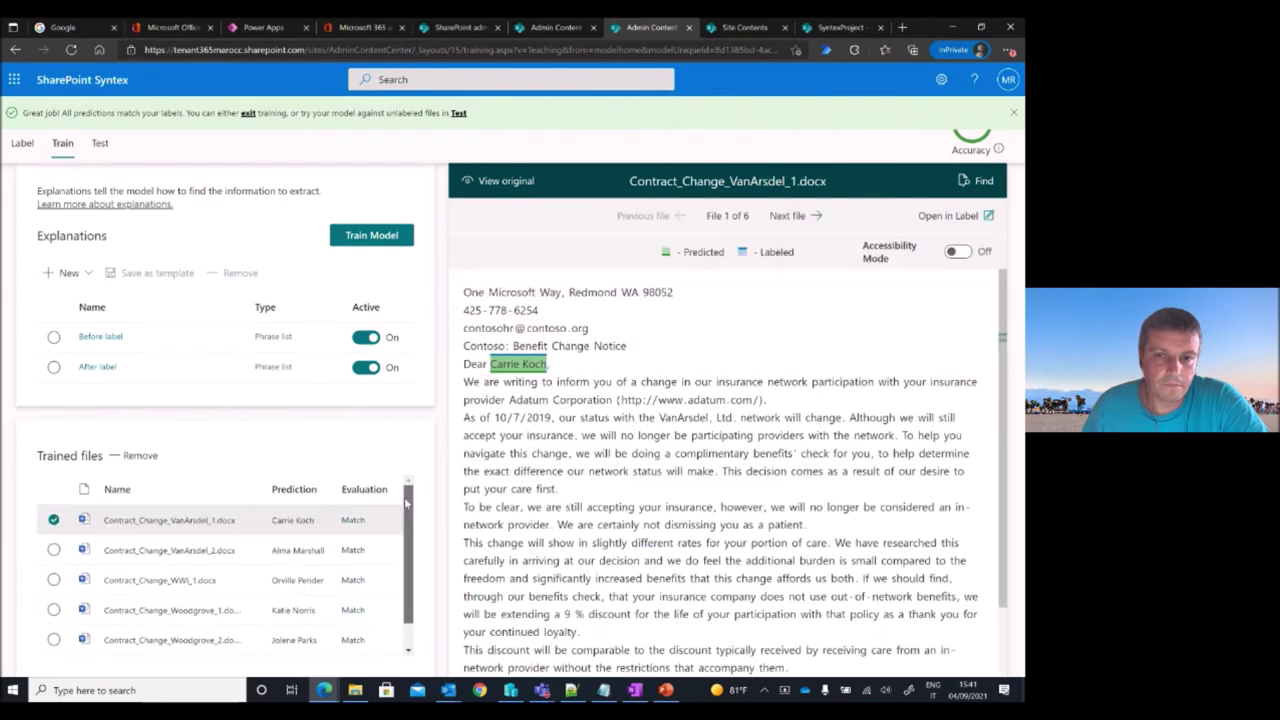
scroll(407, 567, "up", 2)
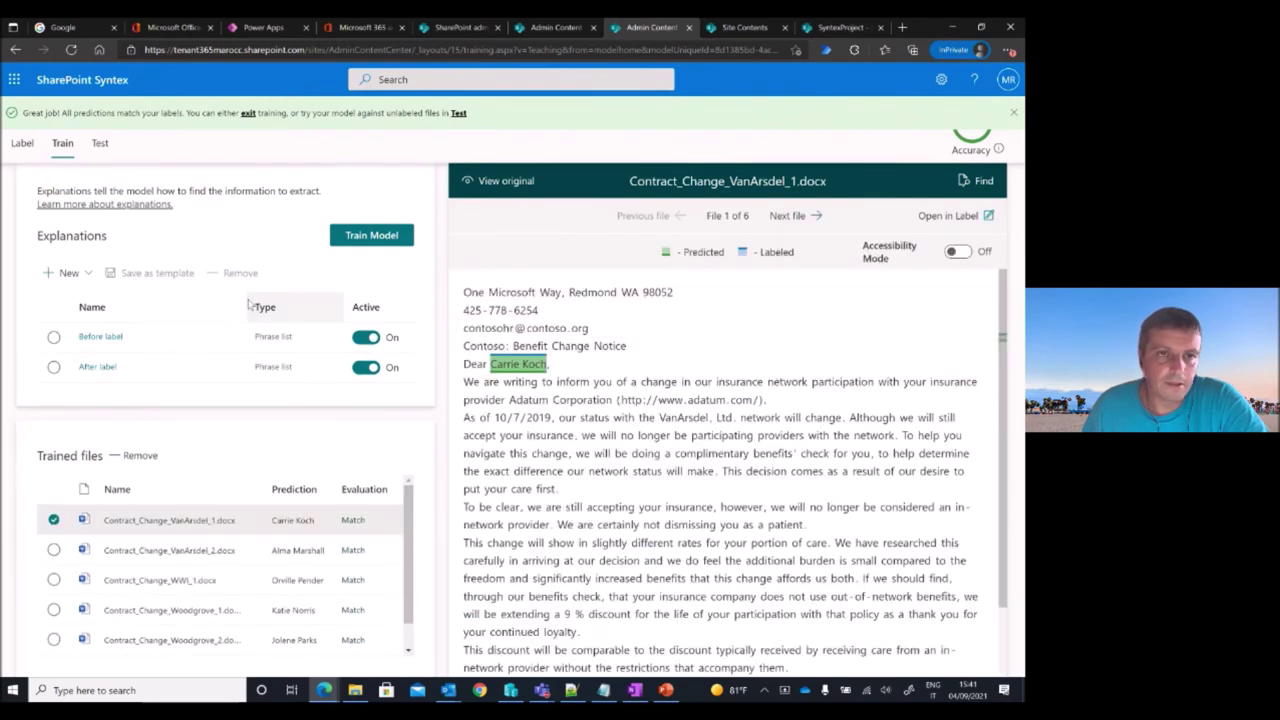
left_click(100, 143)
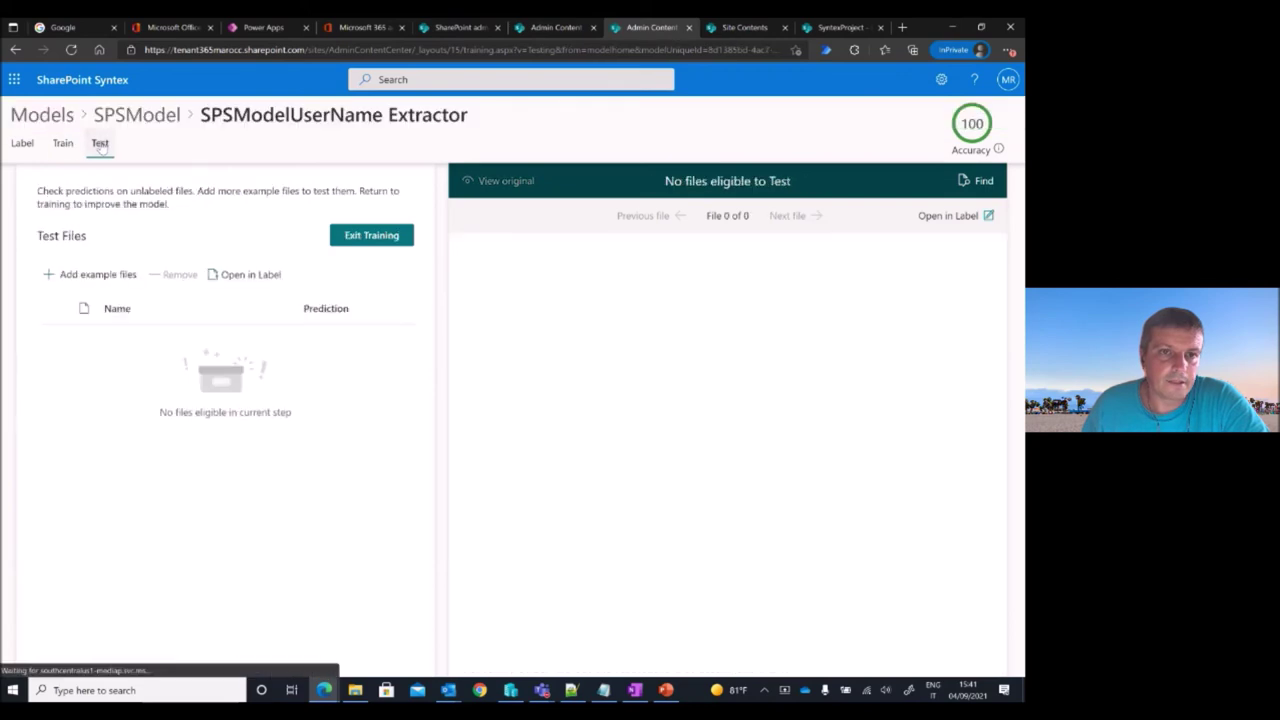
left_click(125, 274)
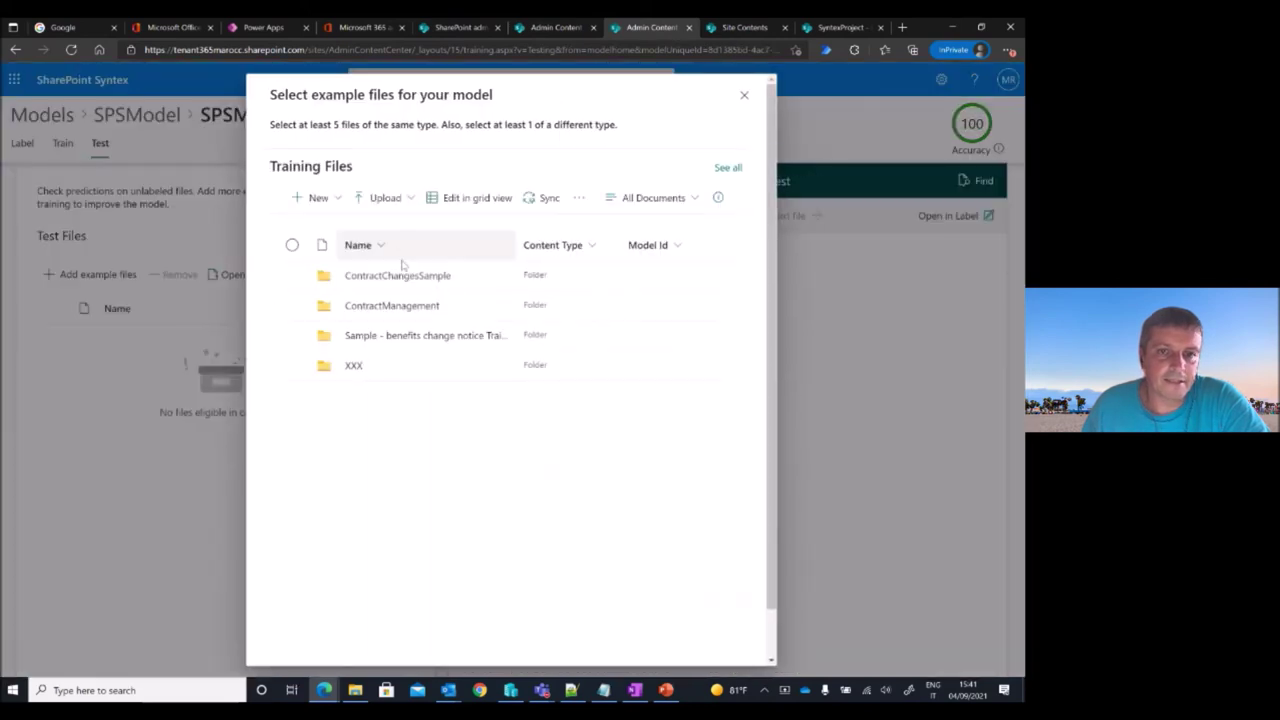
left_click(353, 367)
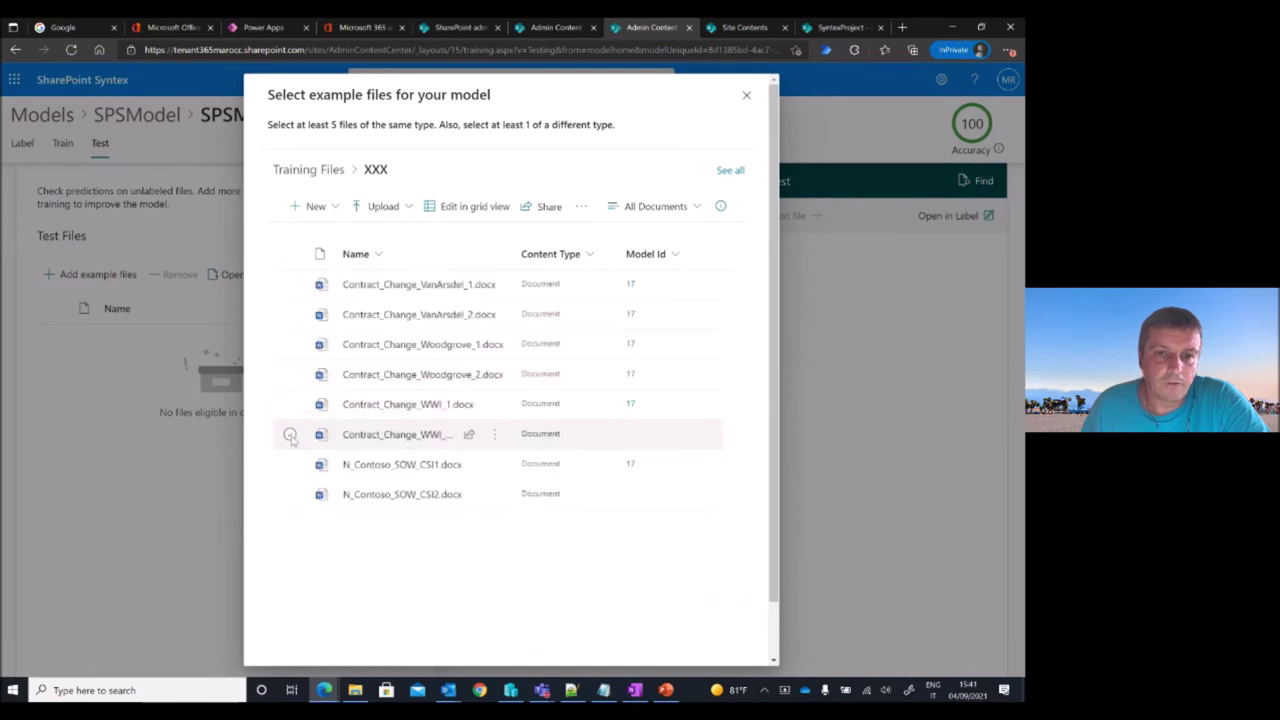
left_click(290, 435)
scroll(660, 545, "down", 1)
left_click(722, 638)
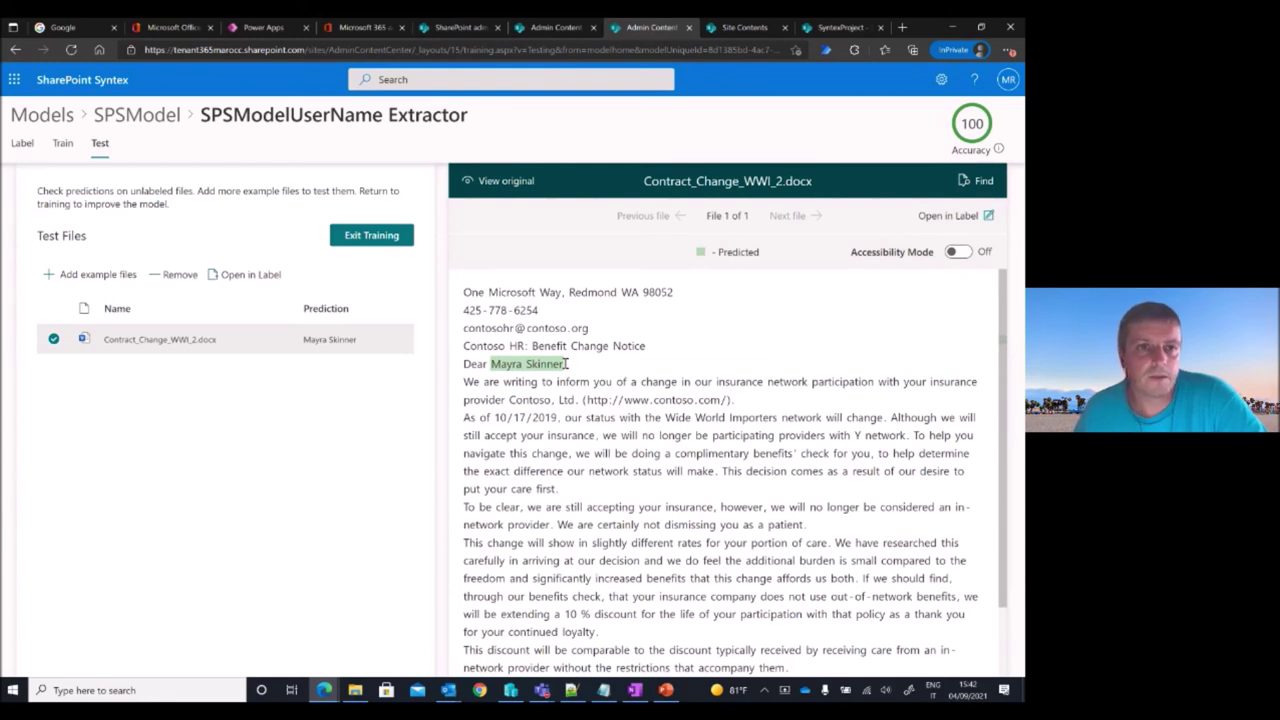
left_click(155, 118)
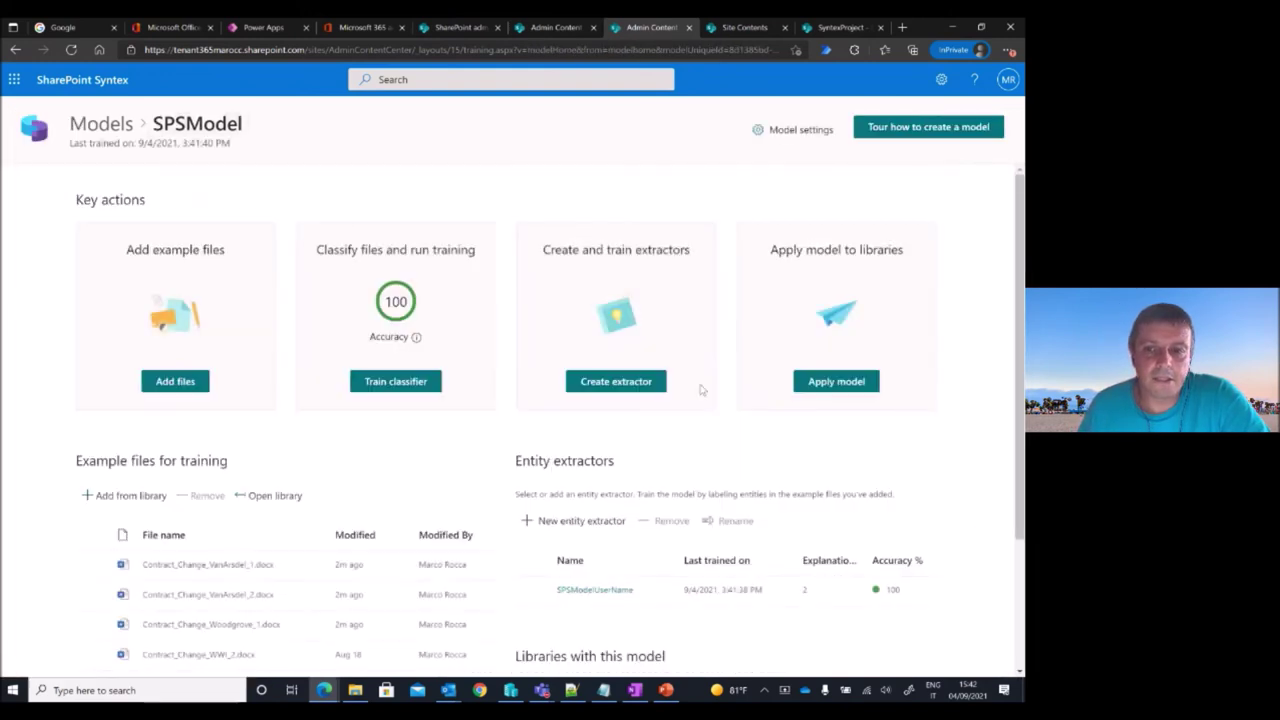
scroll(800, 437, "down", 2)
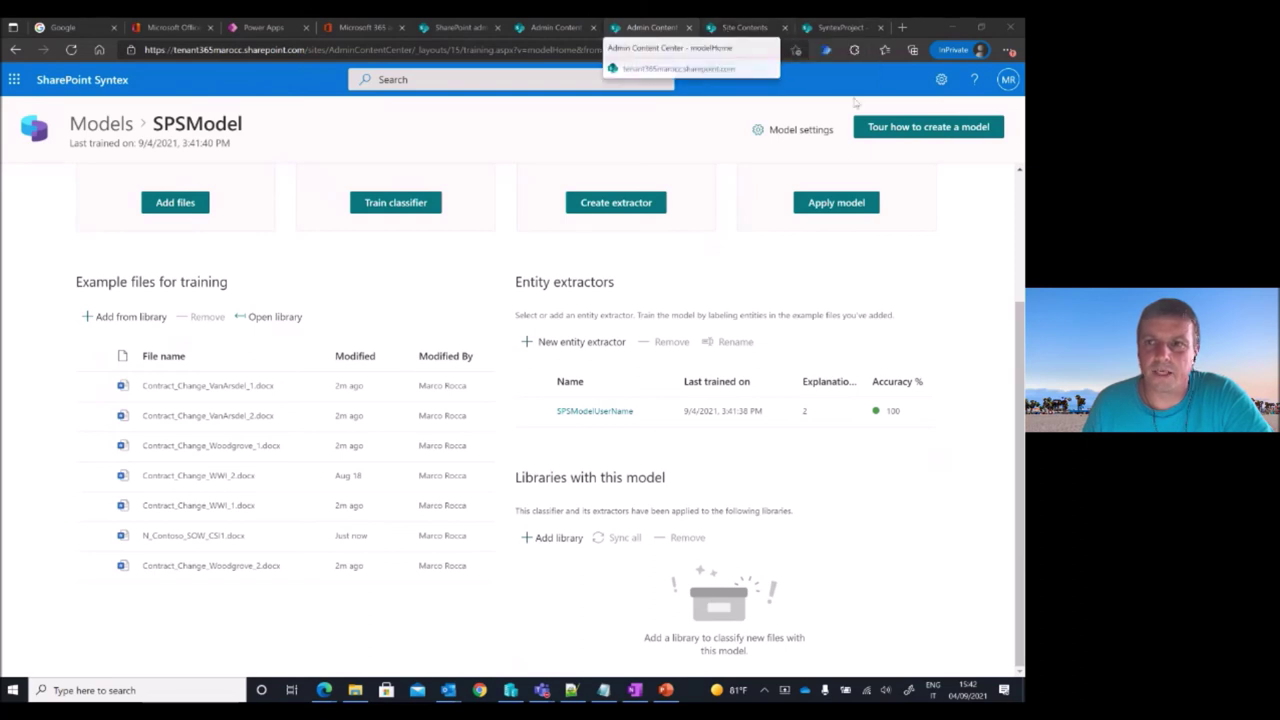
Open the SPSModel content type under Site settings > Site content types to view its SPSModelUserName column
left_click(941, 79)
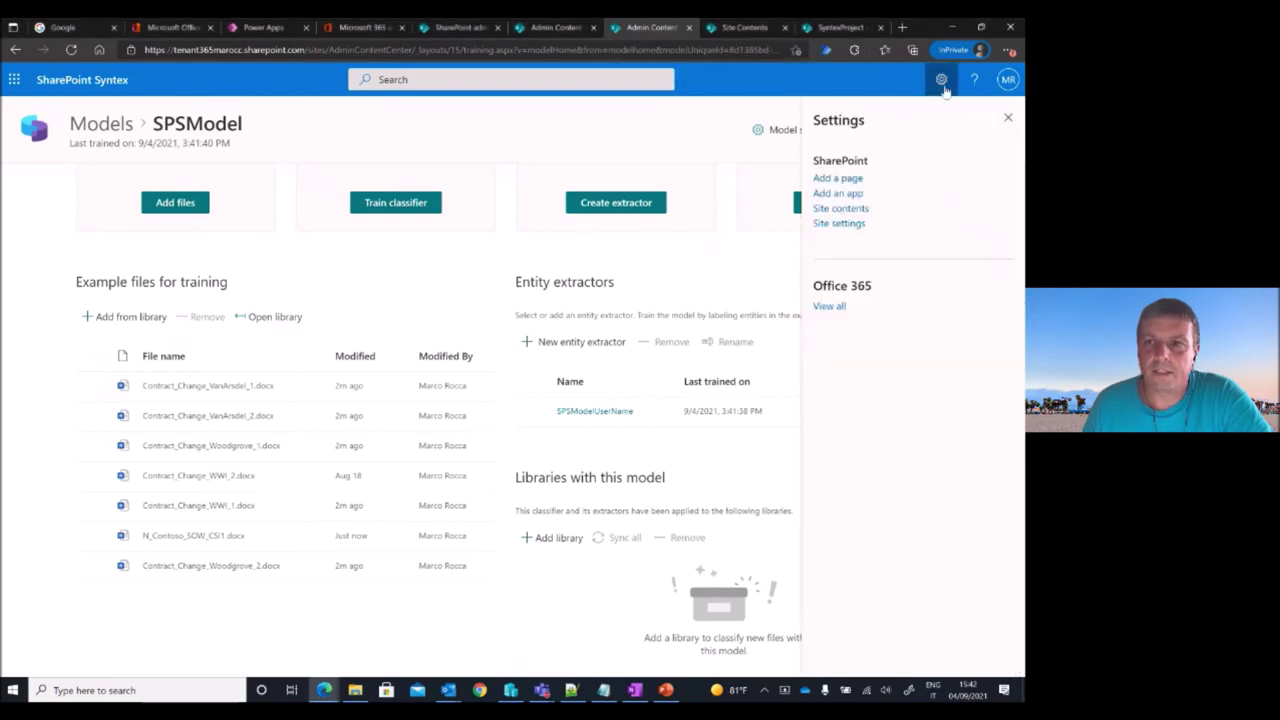
left_click(852, 224)
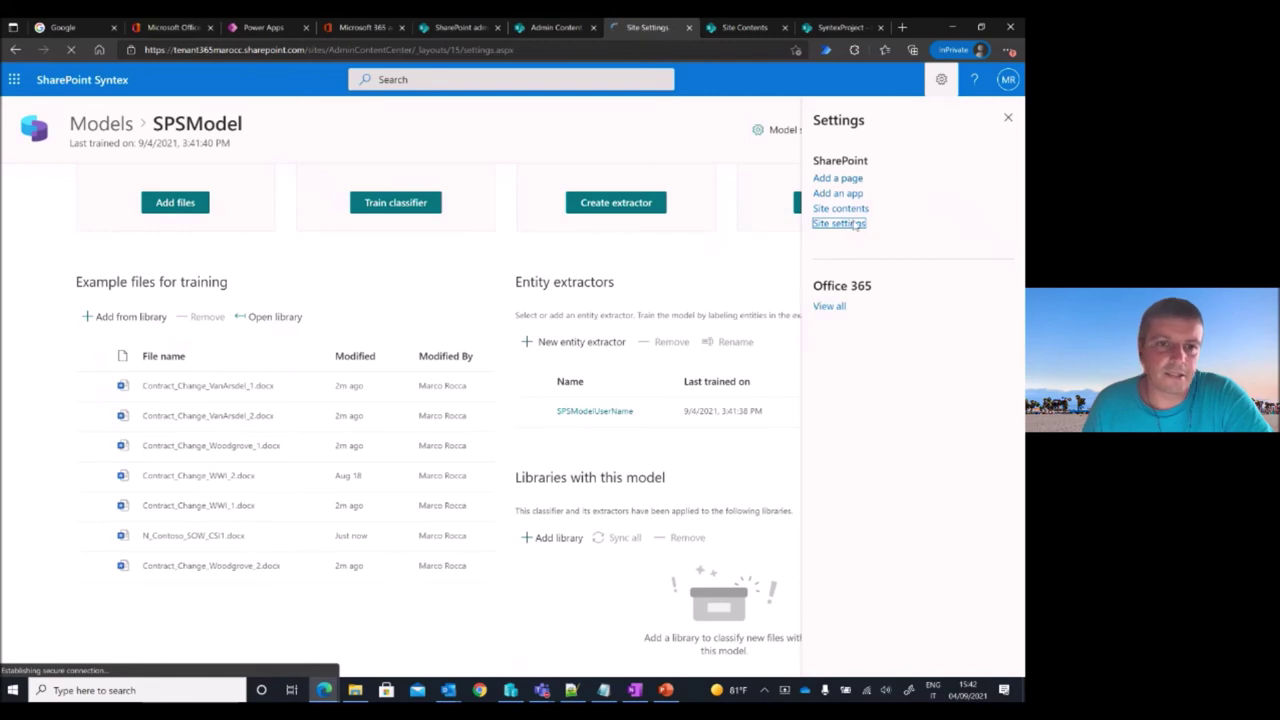
left_click(188, 318)
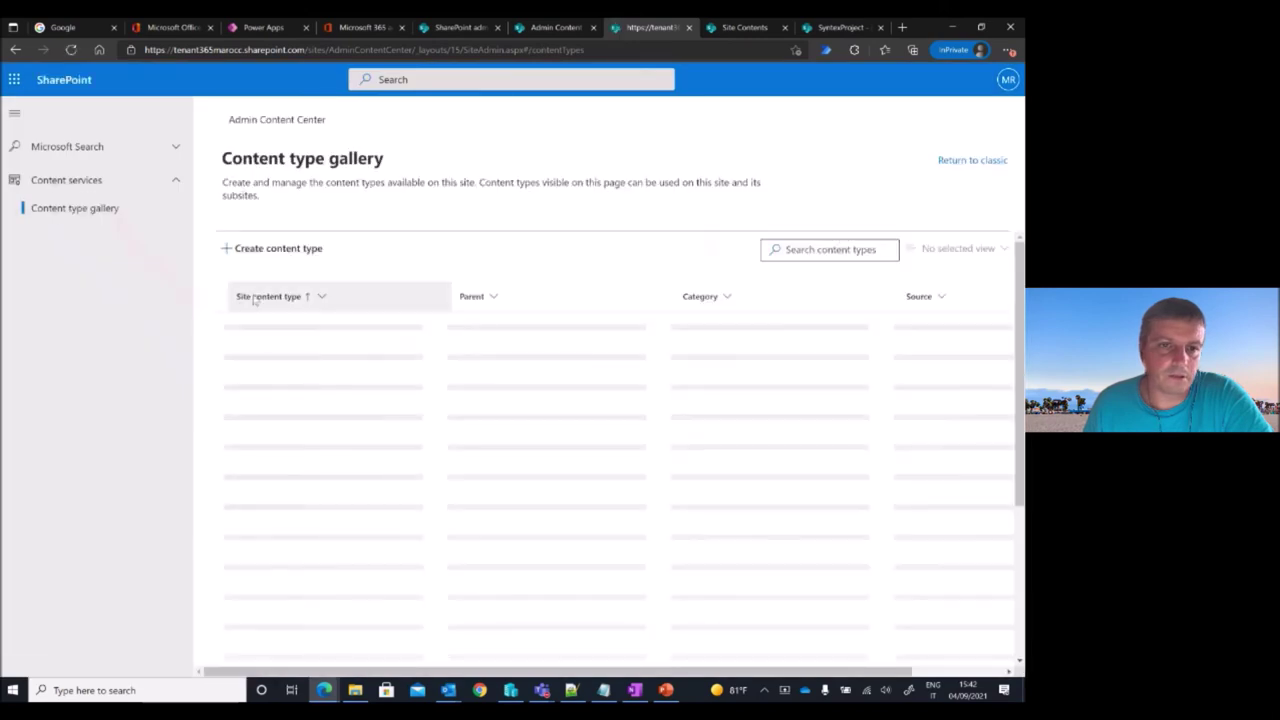
scroll(323, 380, "down", 6)
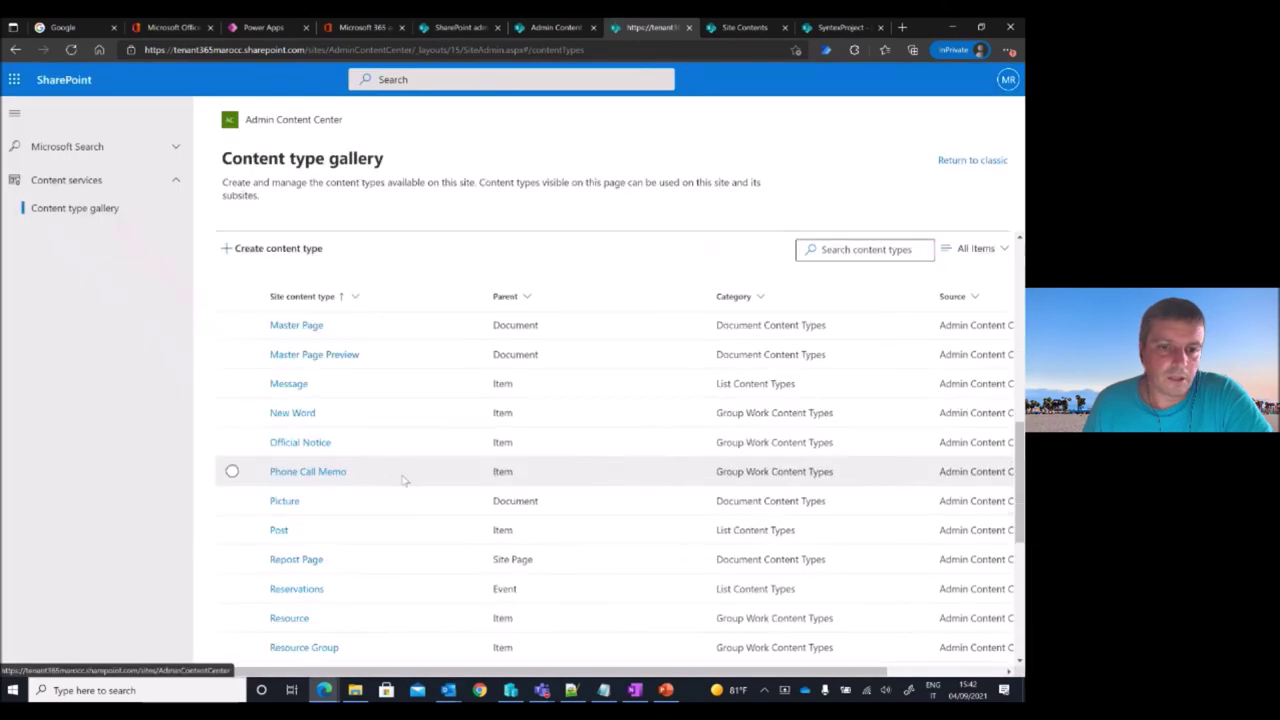
scroll(404, 481, "down", 2)
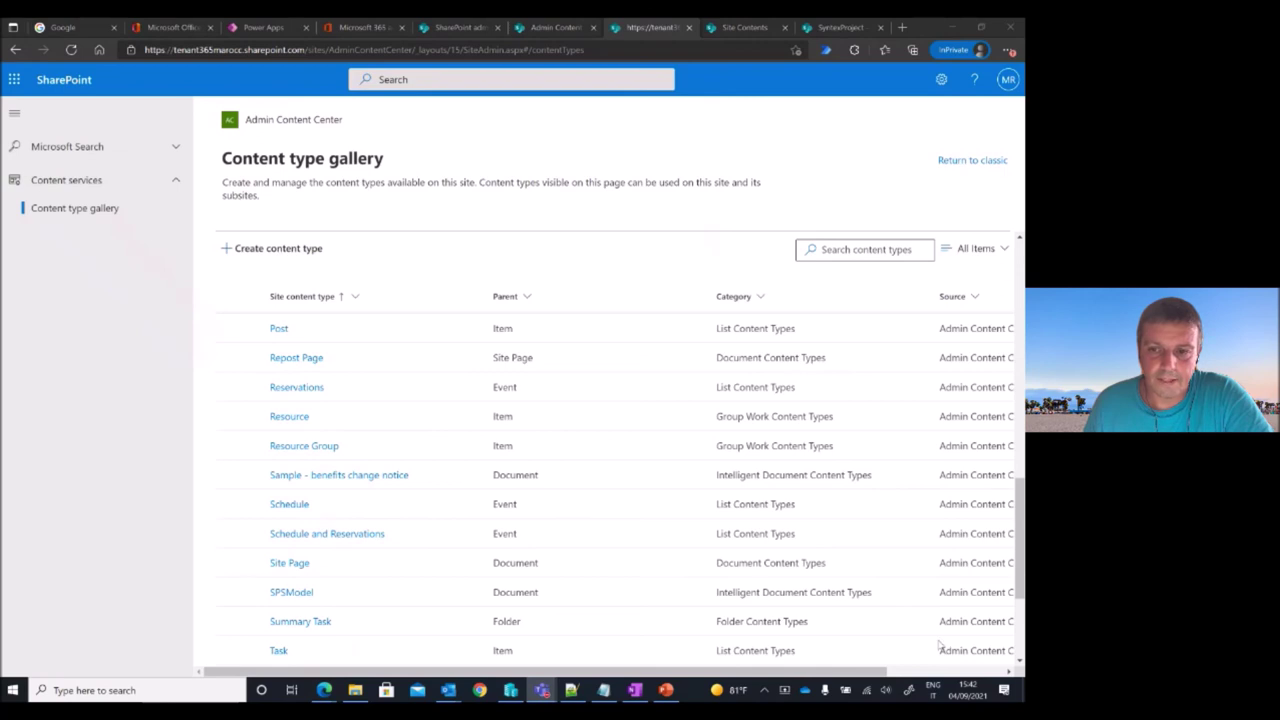
left_click(300, 596)
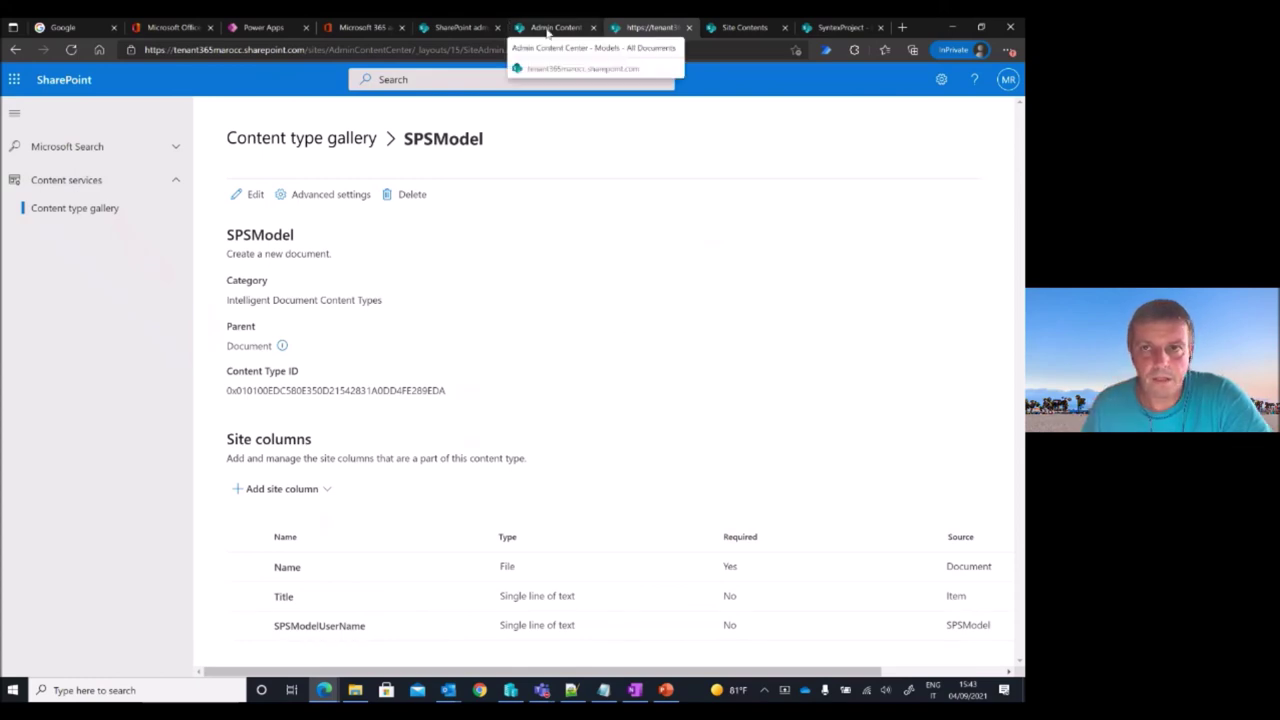
Open the Contract Classifier model and its applied Contracts library, then return to the Models list
left_click(545, 30)
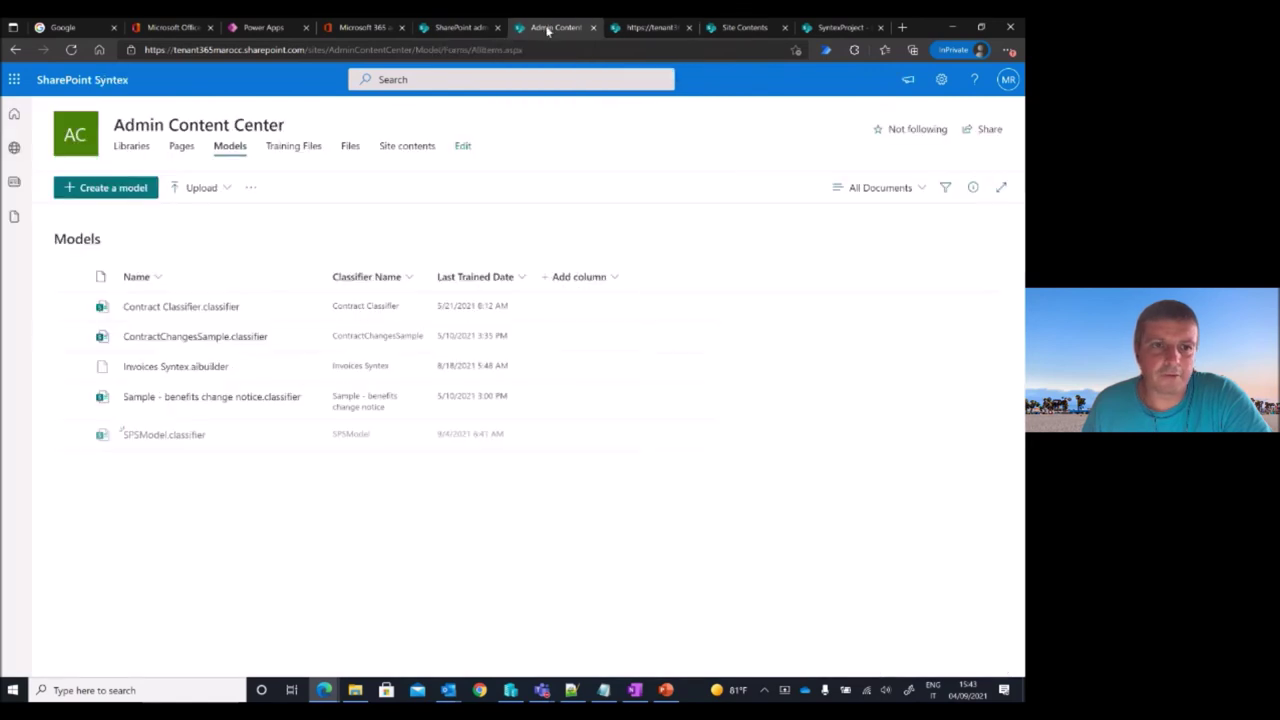
mouse_move(180, 312)
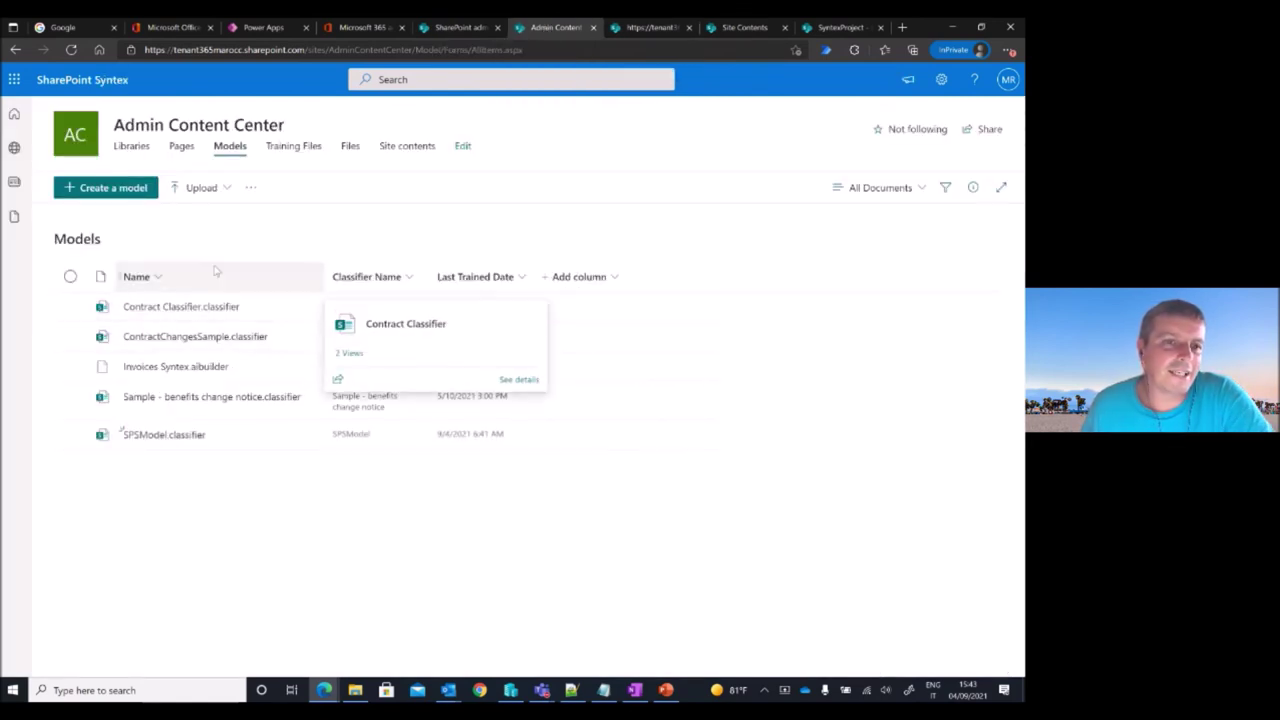
left_click(152, 308)
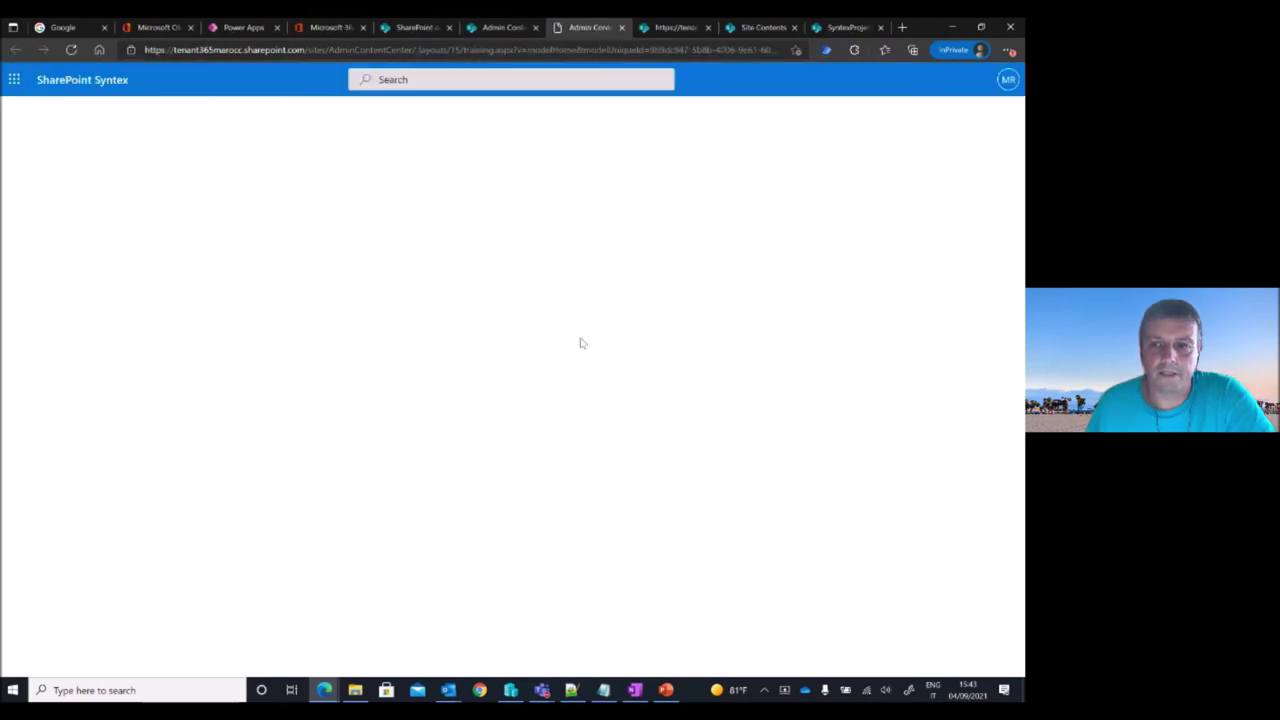
scroll(600, 370, "down", 2)
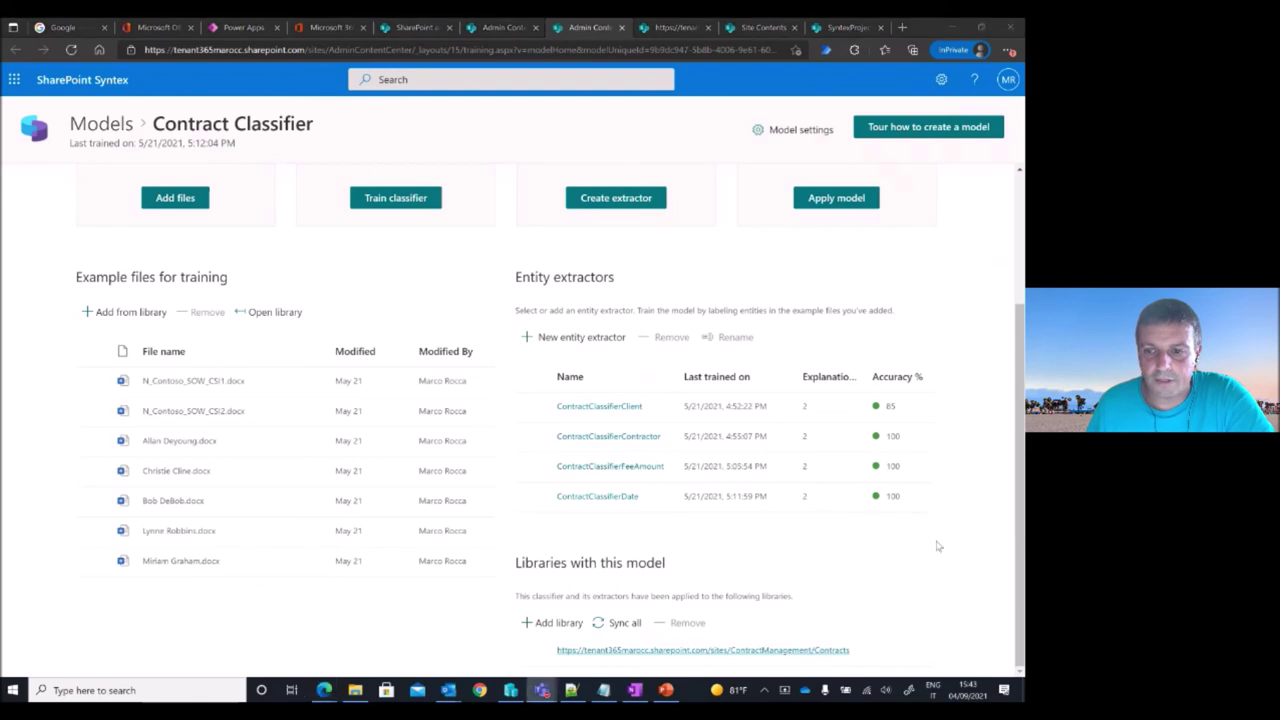
left_click(794, 652)
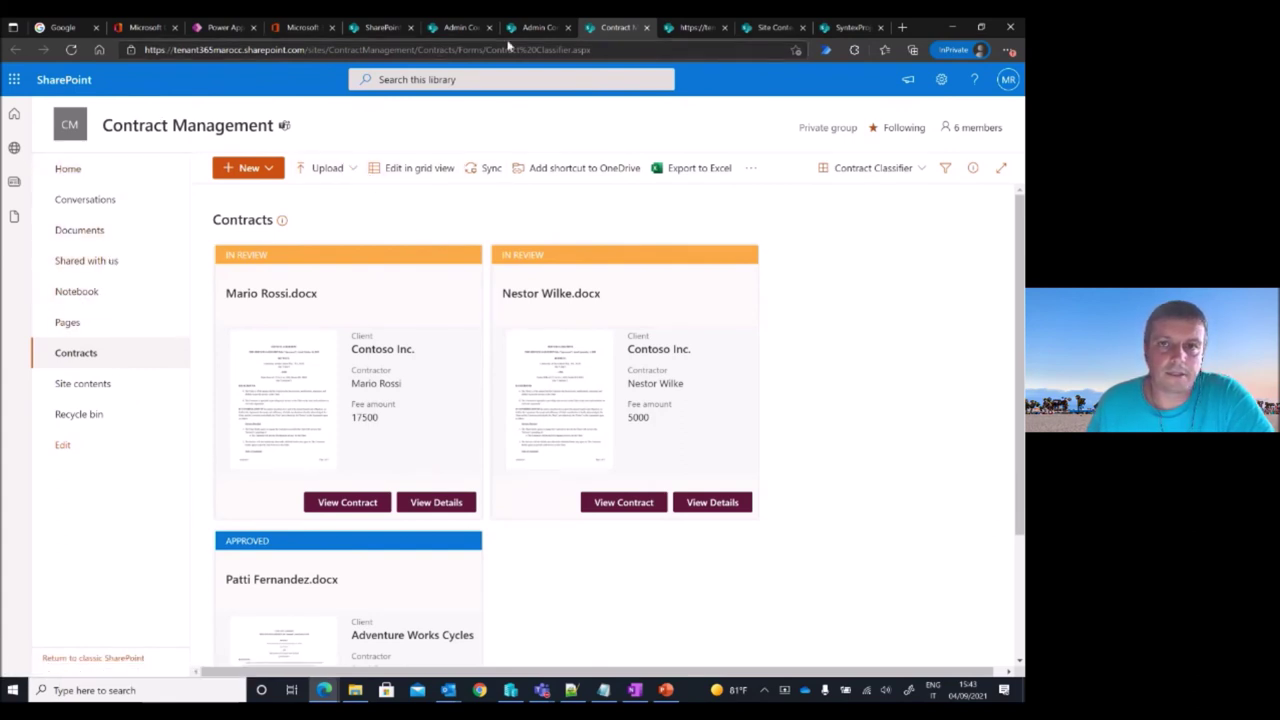
left_click(538, 27)
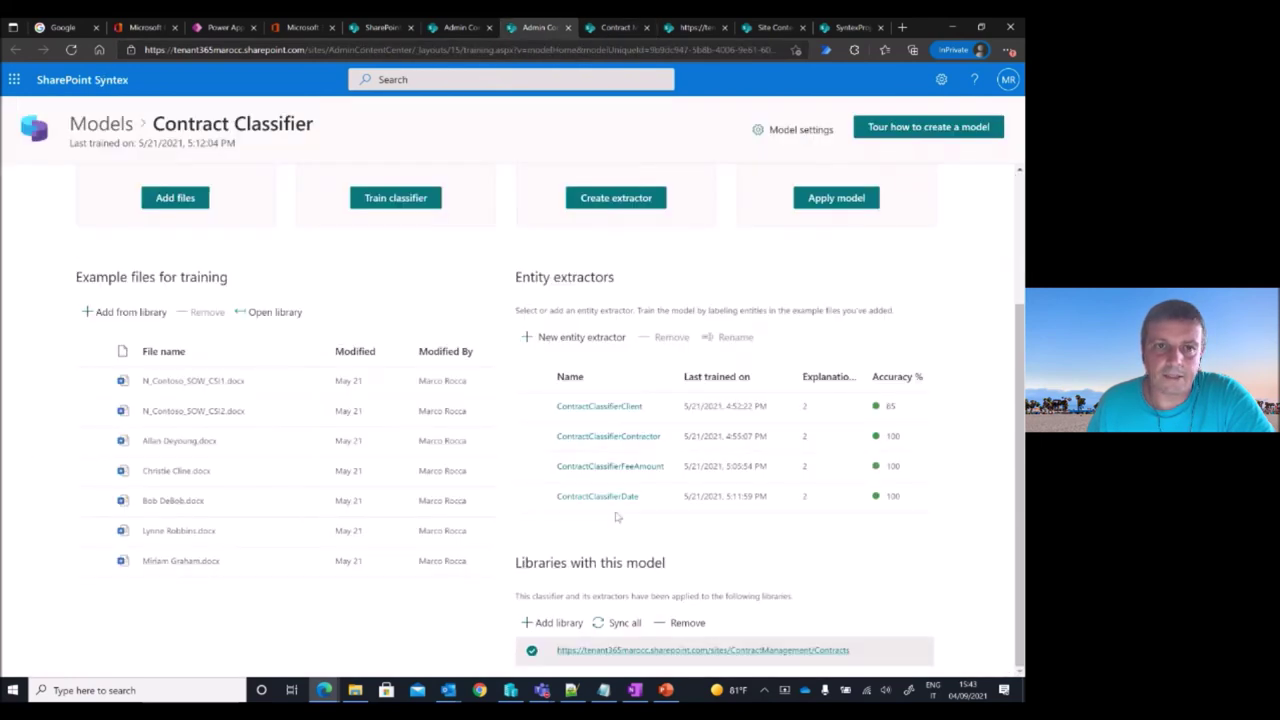
left_click(101, 123)
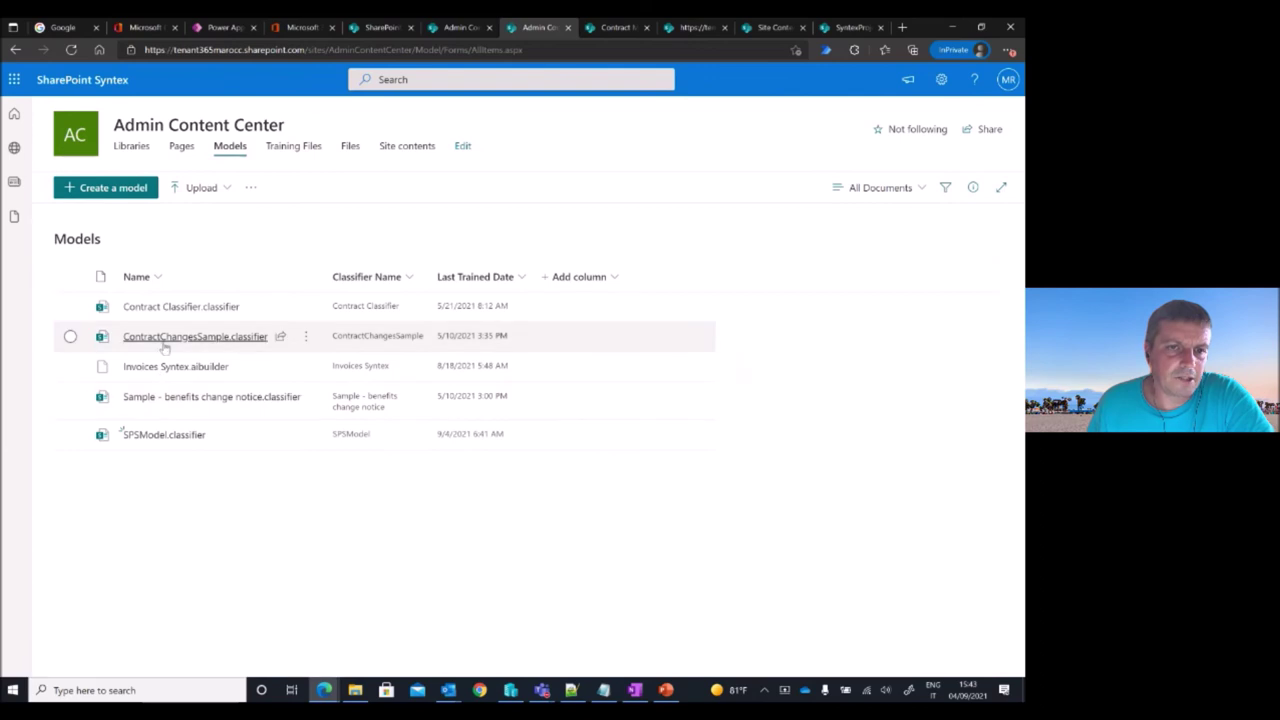
Open the ContractChangesSample model and go to the ContractChanges library it is applied to
mouse_move(164, 345)
left_click(164, 340)
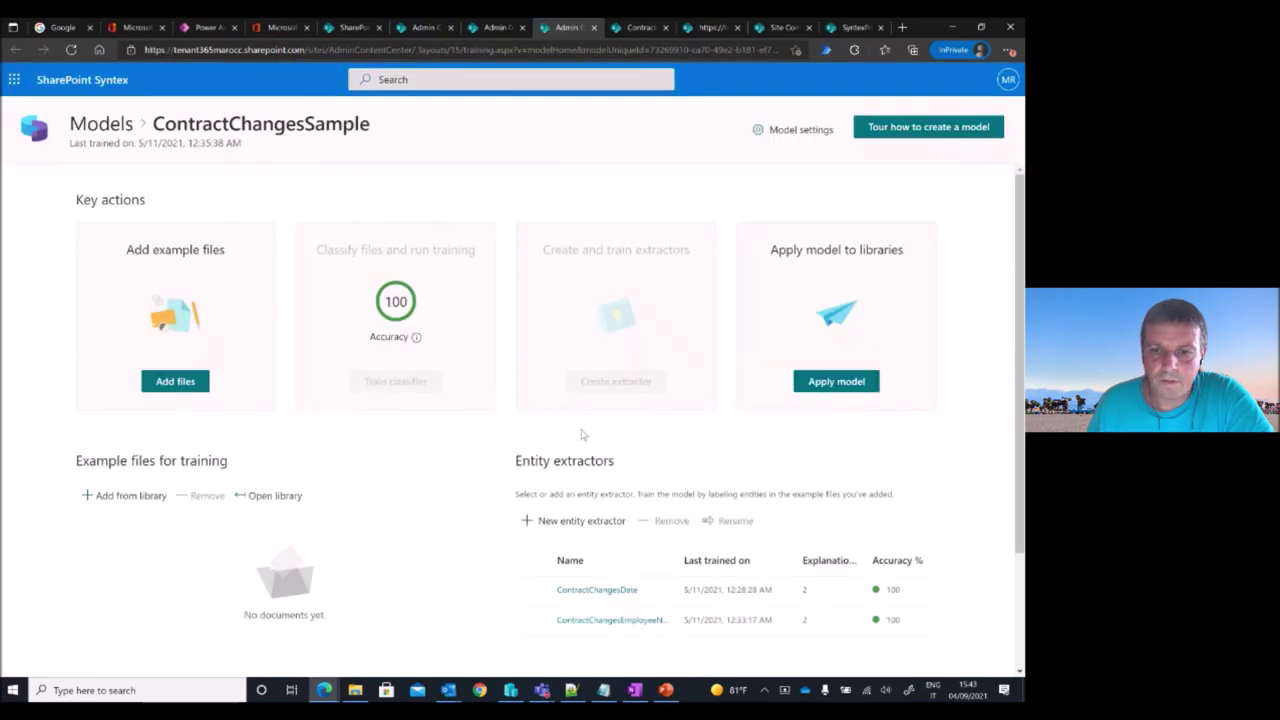
scroll(585, 445, "down", 3)
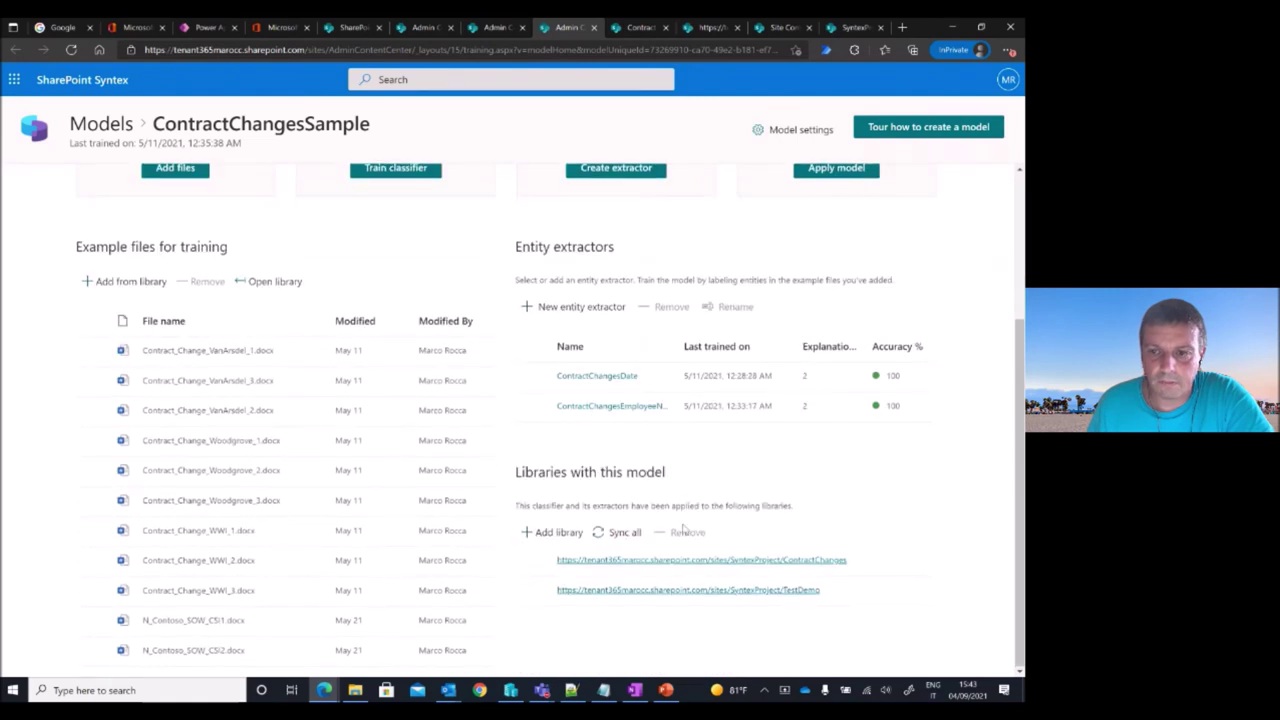
left_click(695, 562)
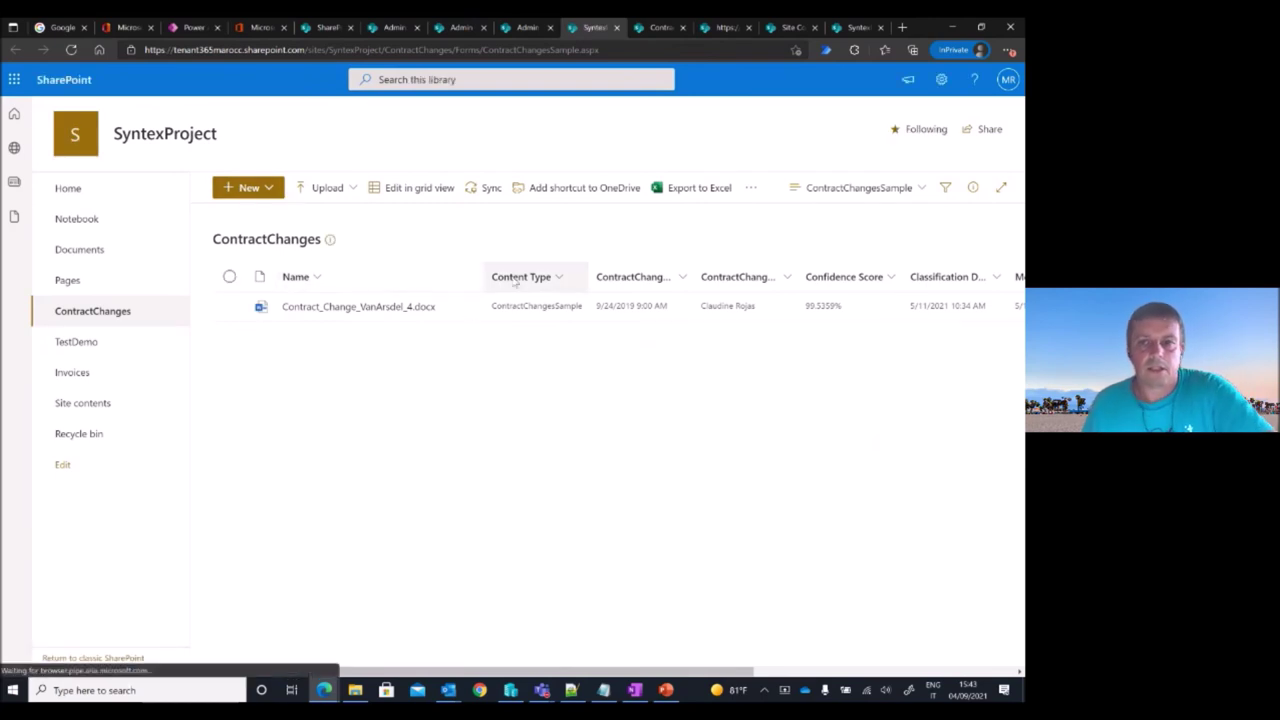
Upload Contract_Change_WWI_4.docx to the ContractChanges library
left_click(353, 194)
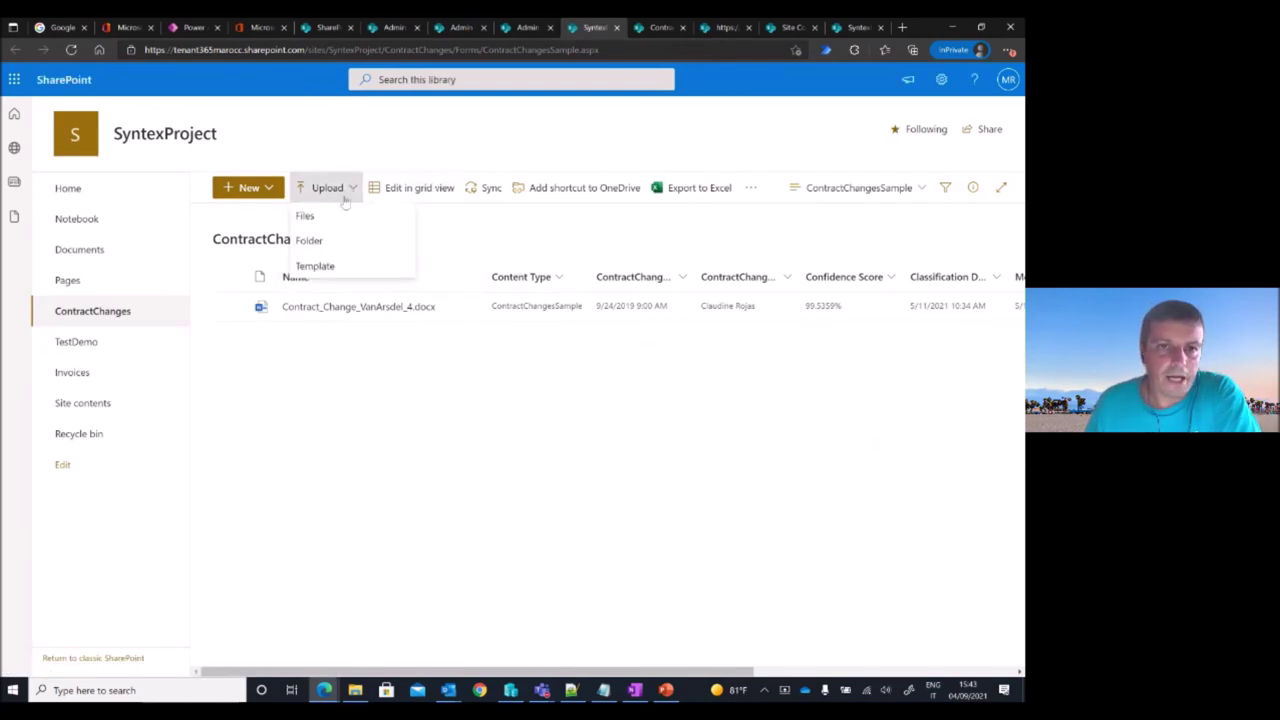
left_click(314, 214)
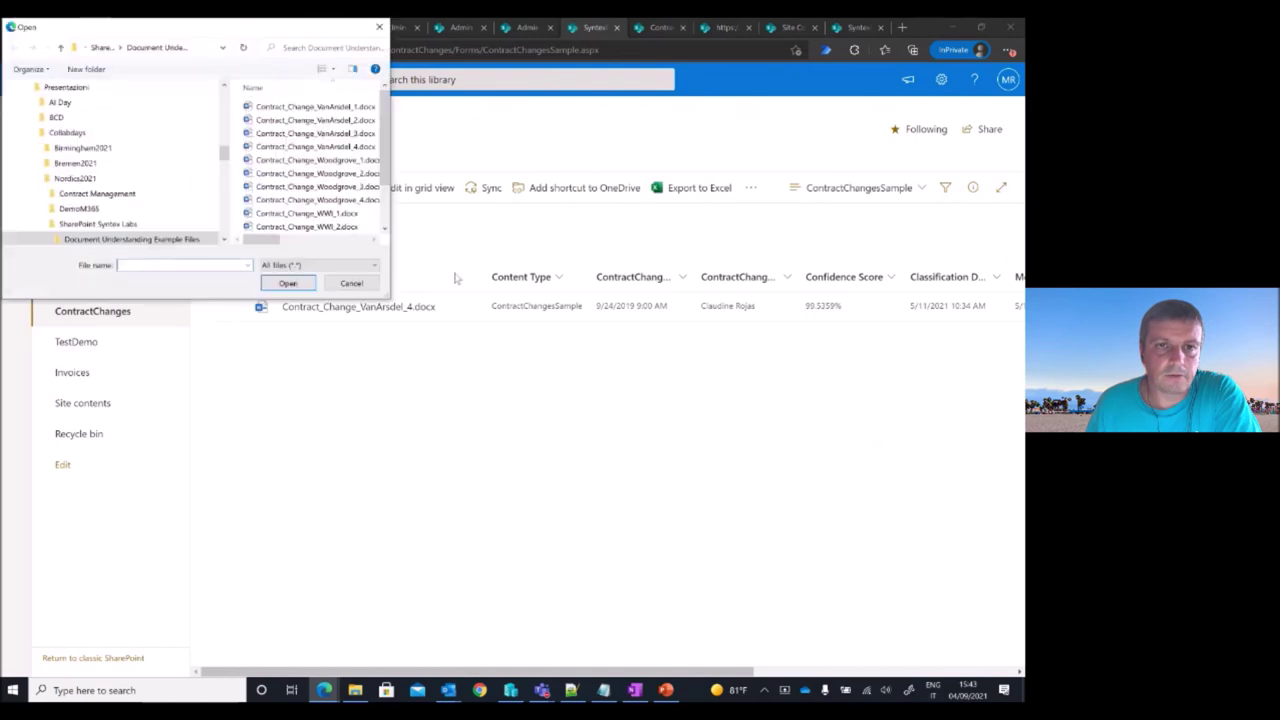
left_click_drag(383, 175, 382, 215)
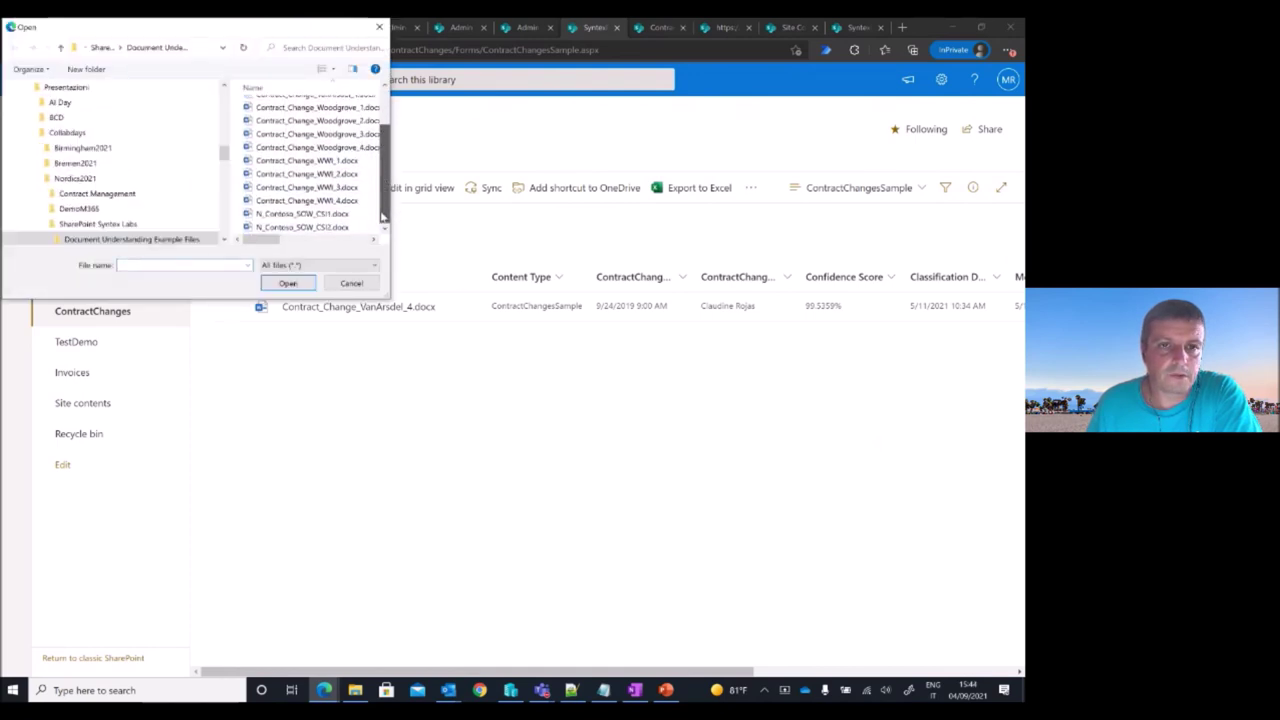
double_click(328, 200)
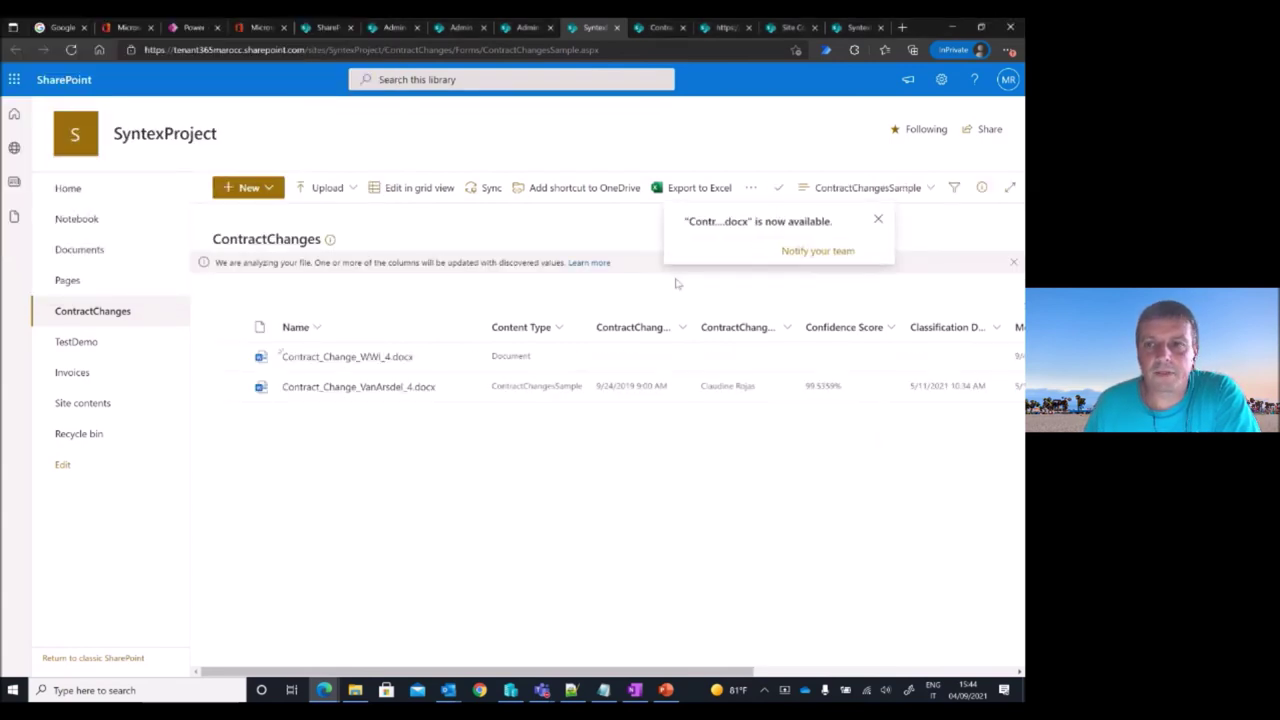
Dismiss the upload notice and reload the library until WWI_4 is classified
left_click(879, 218)
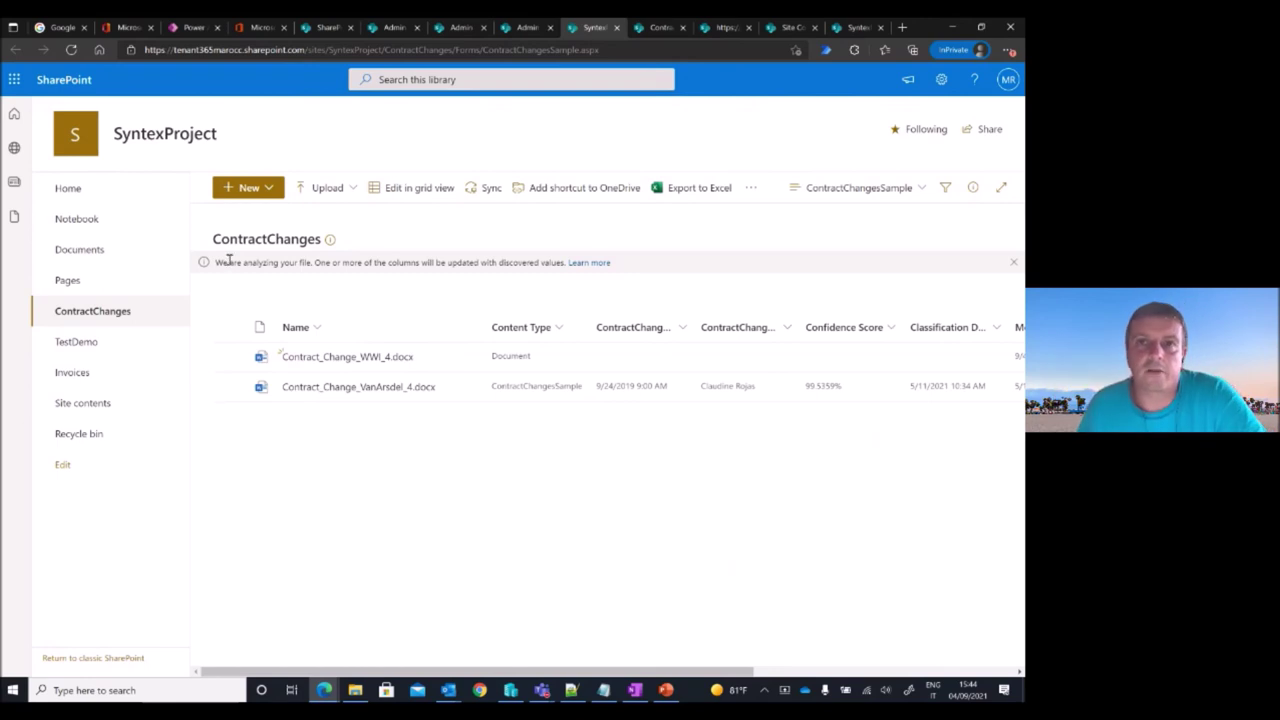
left_click(72, 51)
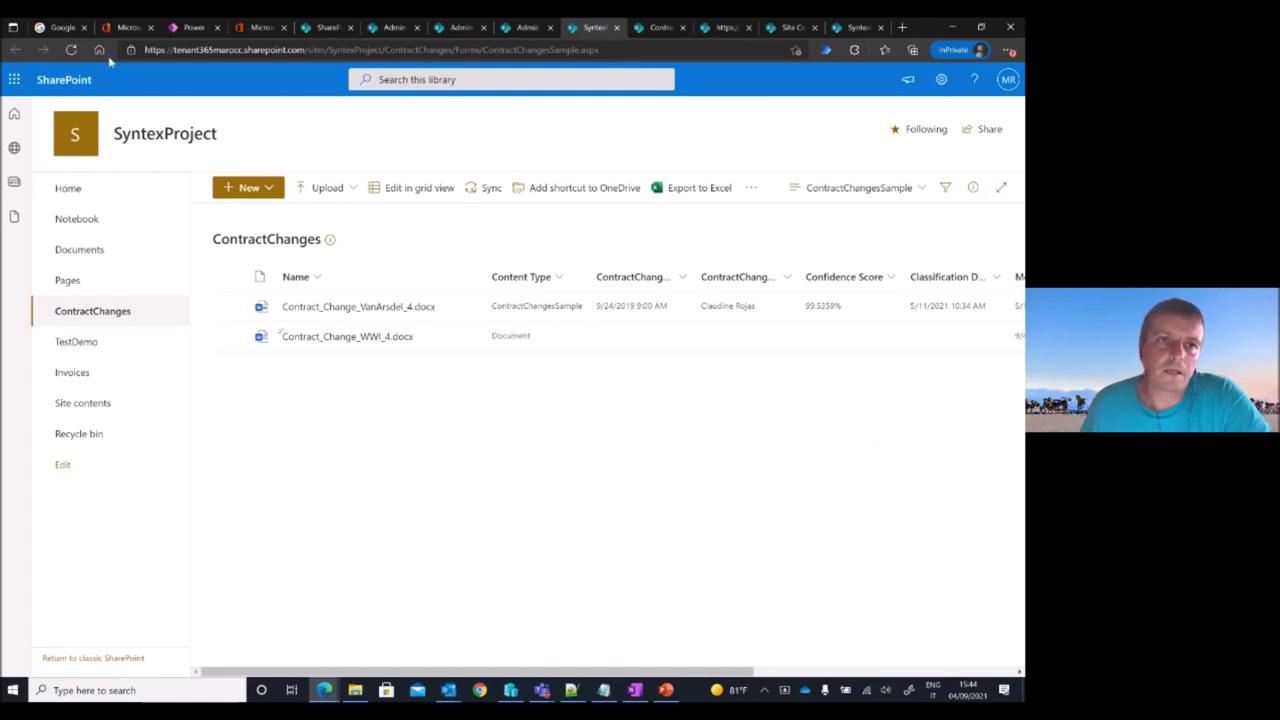
left_click(72, 50)
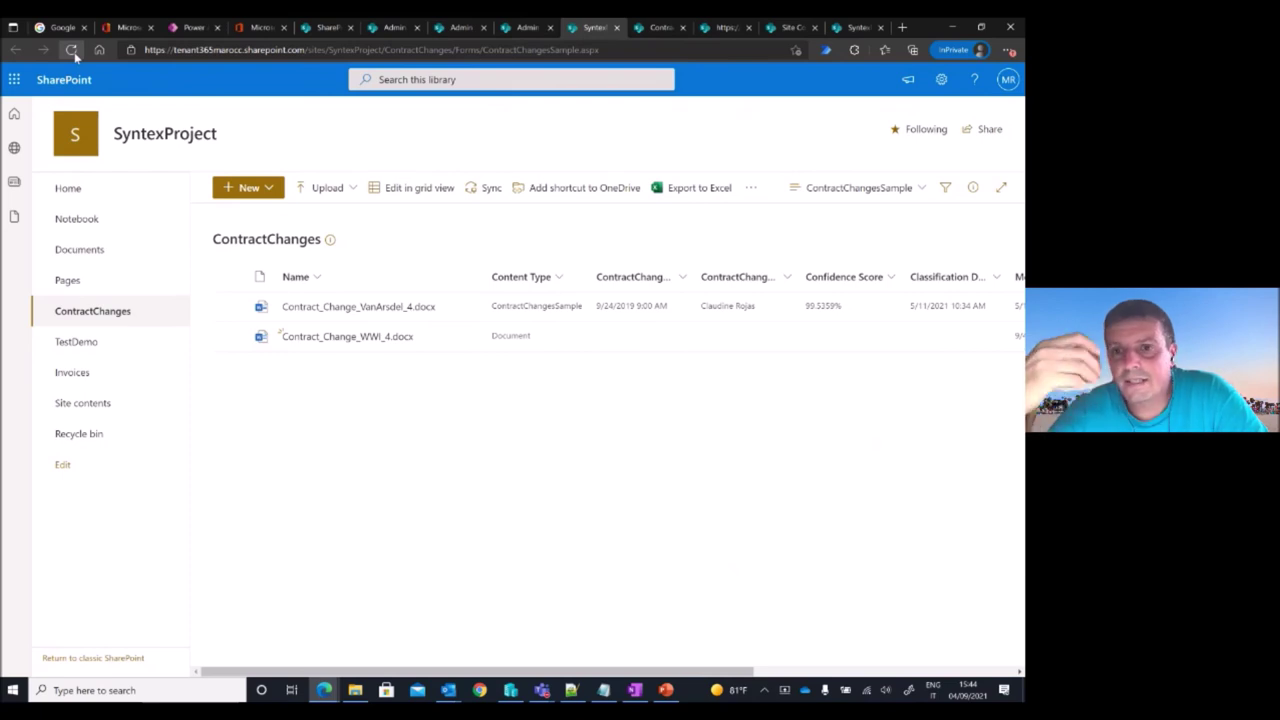
left_click(71, 50)
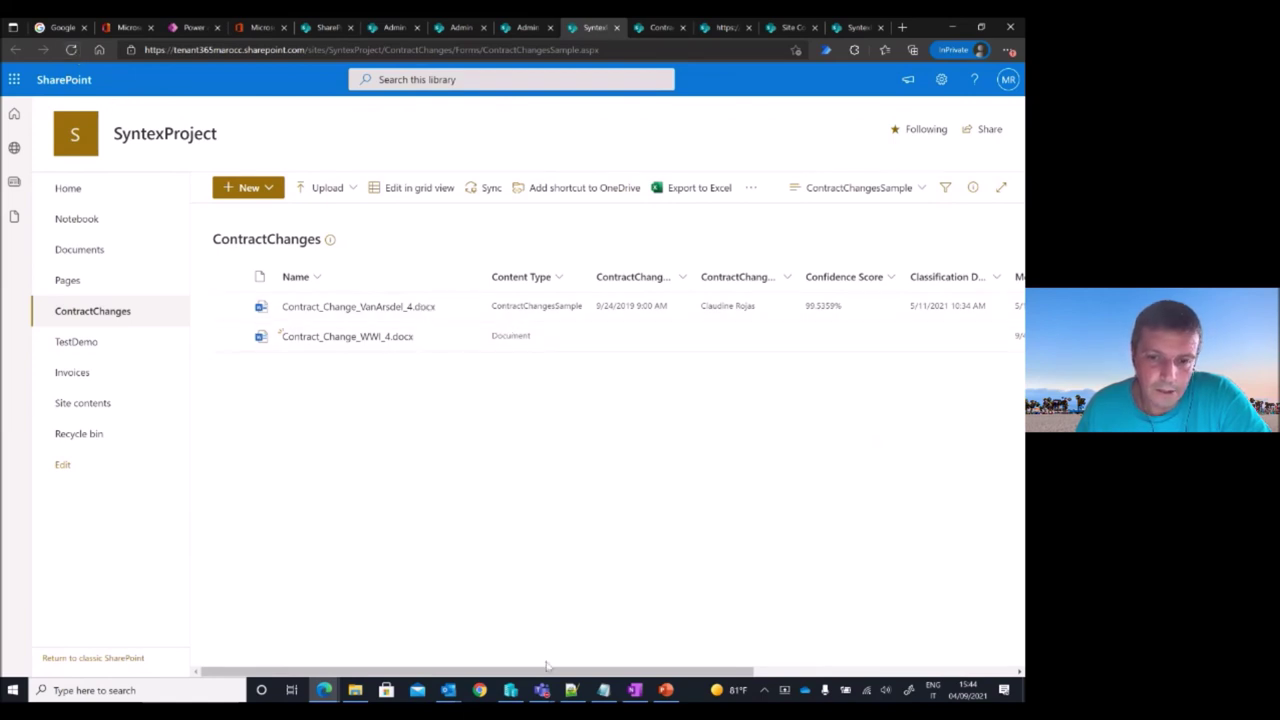
Widen the ContractChangesDate and employee-name columns, reload, and select the Contract_Change_WWI_4.docx row
scroll(348, 413, "right", 4)
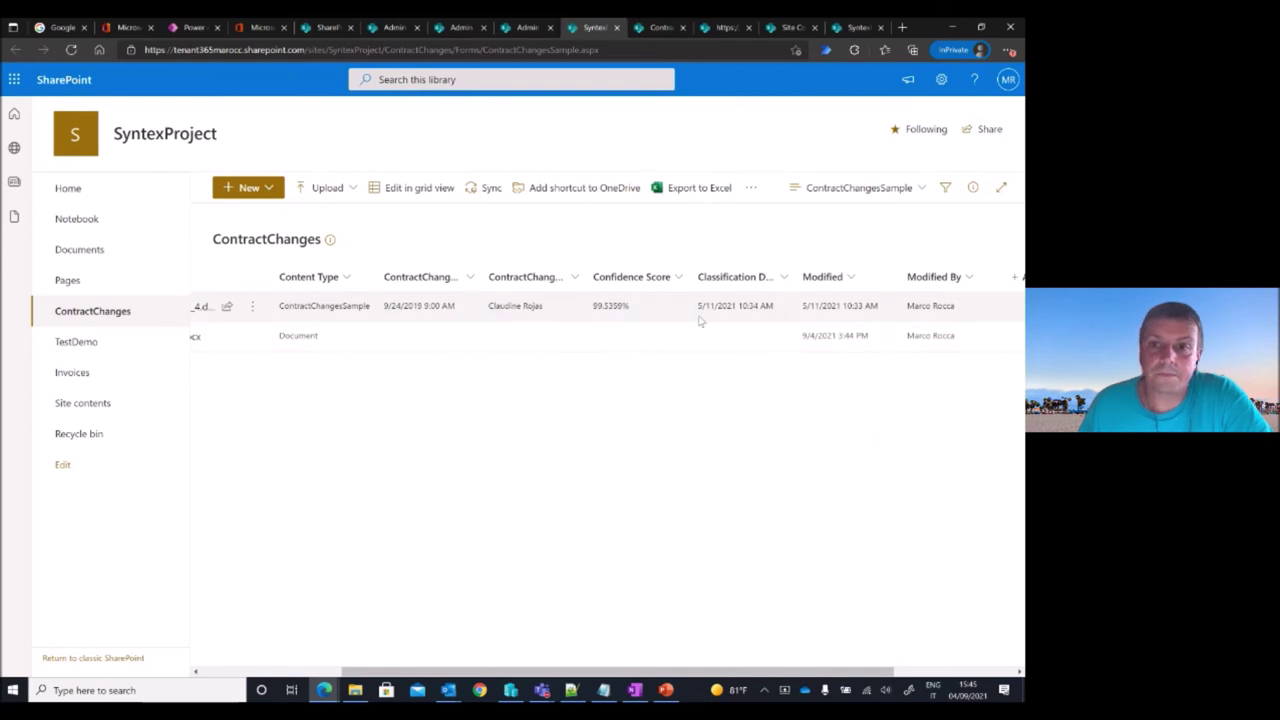
double_click(478, 277)
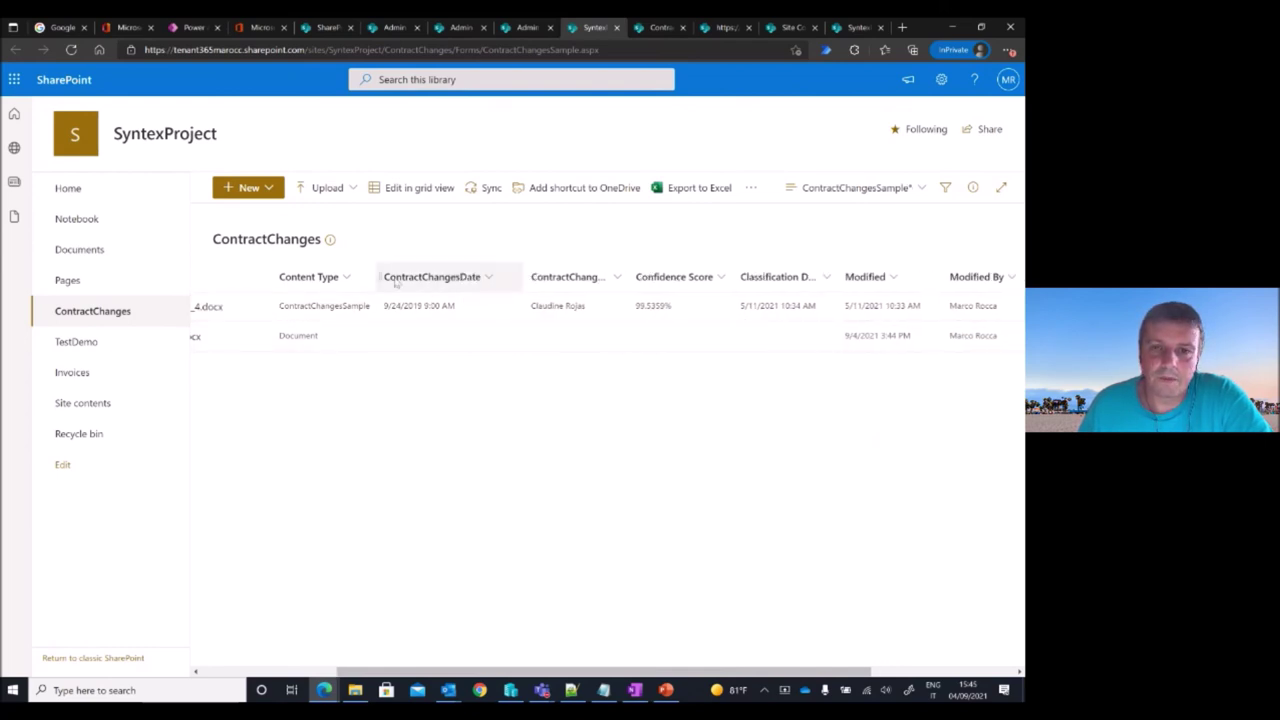
left_click_drag(625, 279, 648, 277)
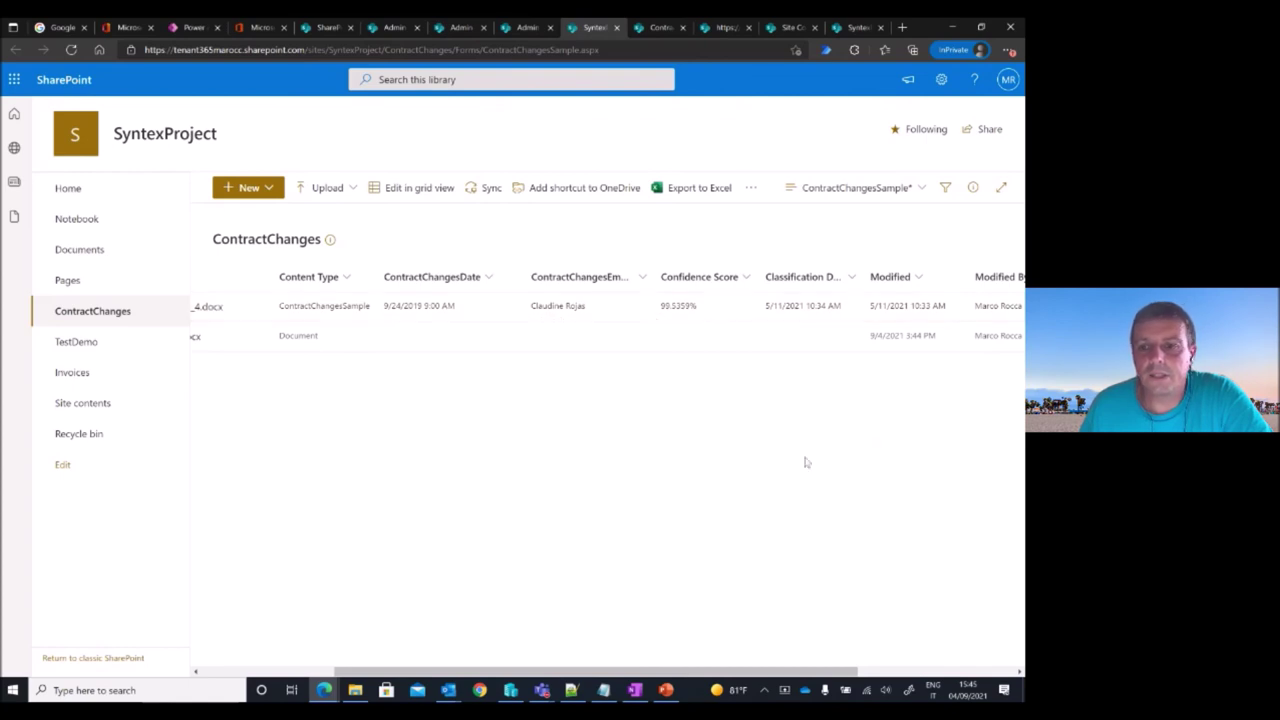
left_click_drag(800, 672, 666, 672)
left_click(71, 50)
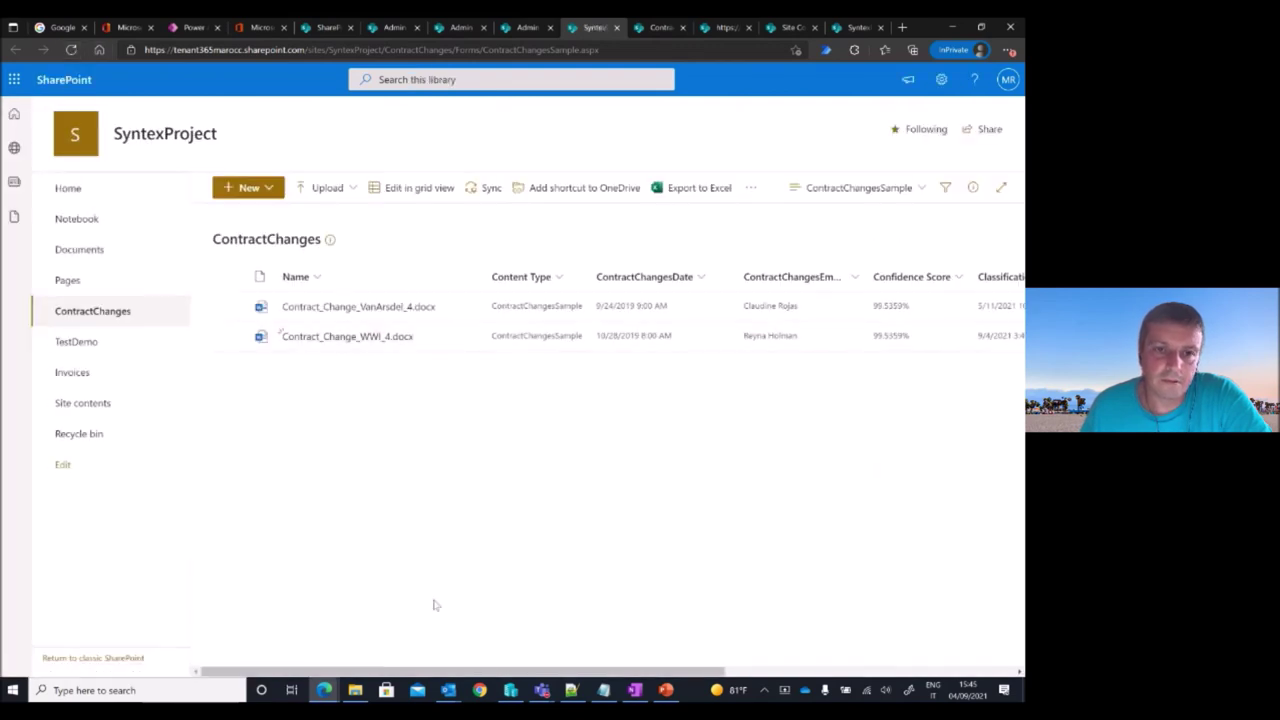
left_click(229, 336)
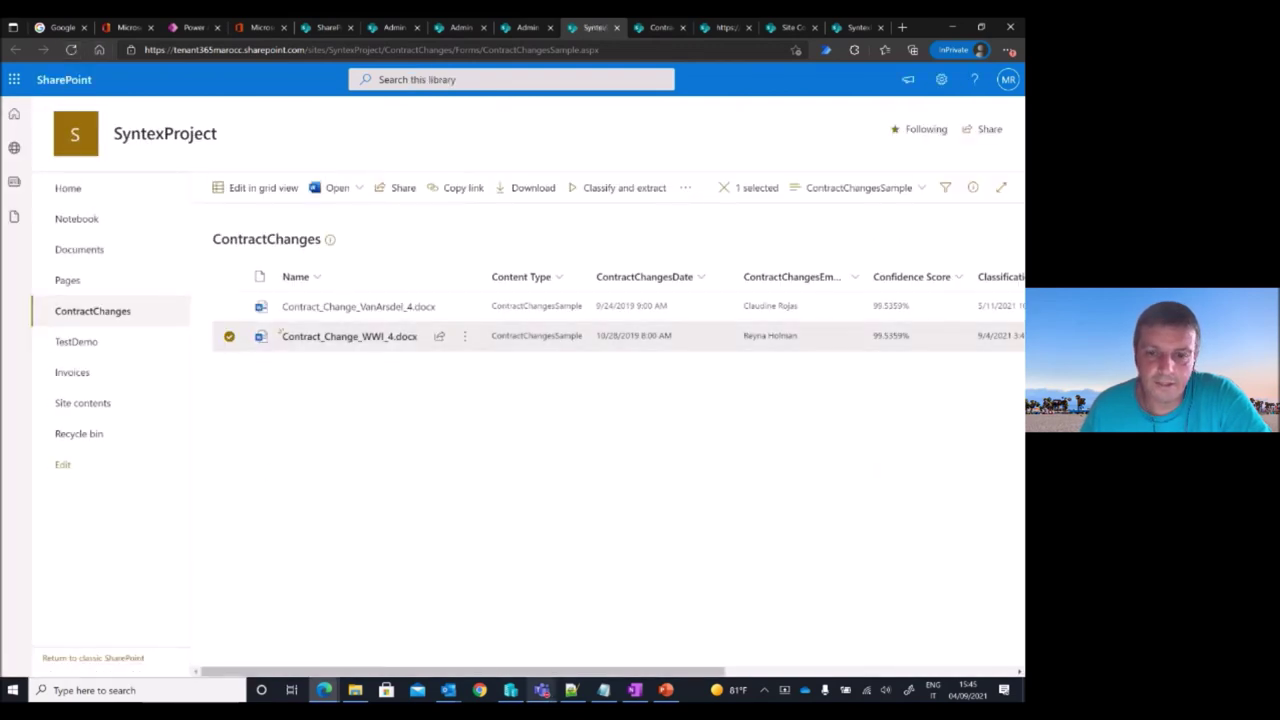
mouse_move(555, 677)
left_mouse_down()
mouse_move(715, 677)
mouse_move(555, 677)
left_mouse_up()
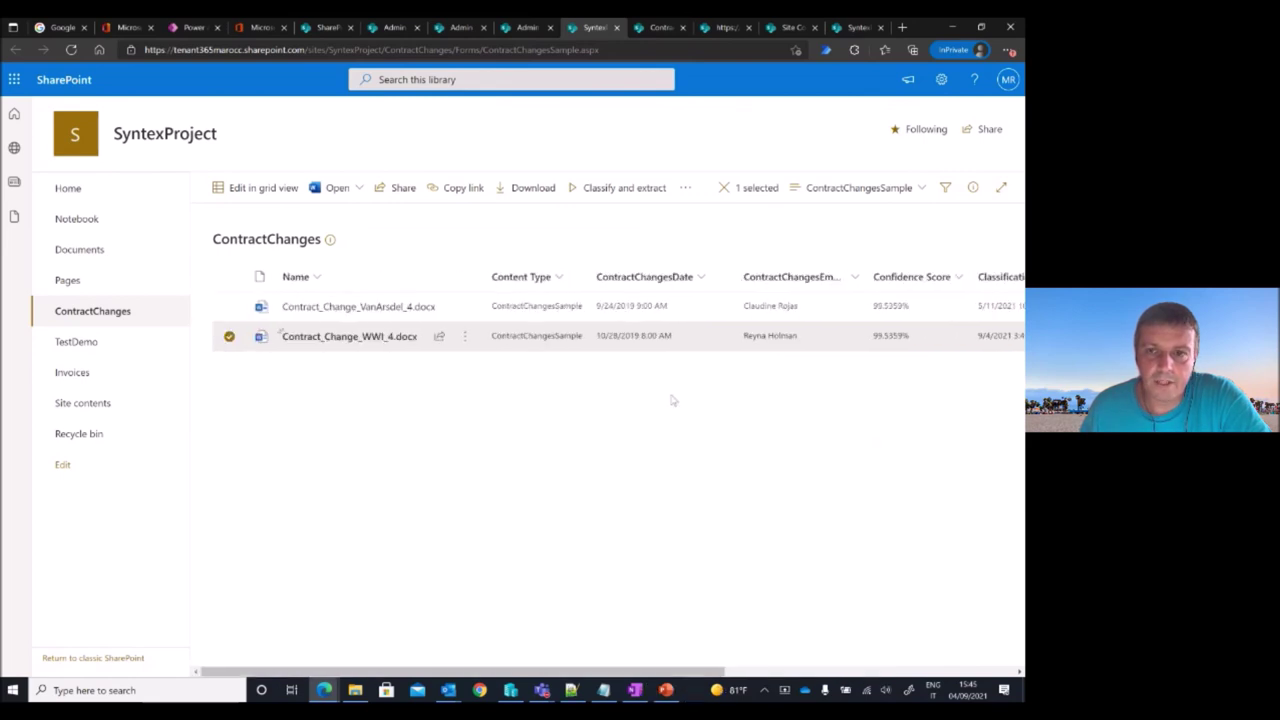
left_click(389, 338)
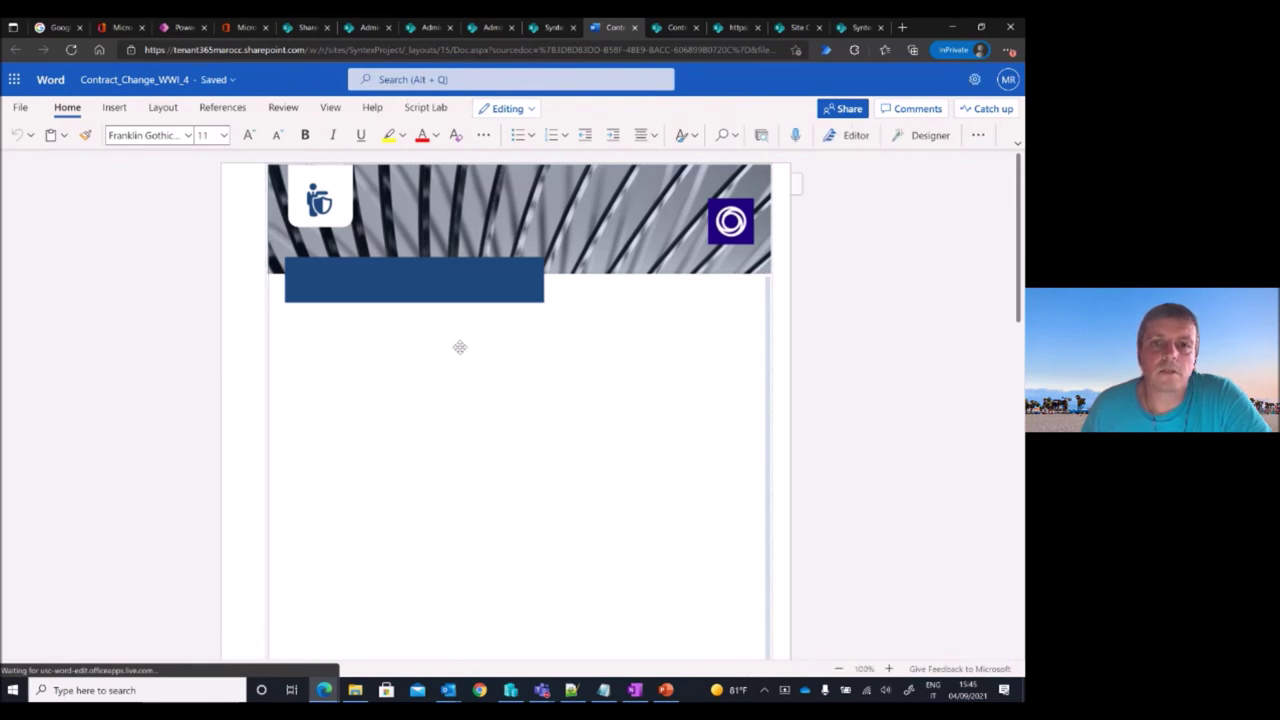
scroll(461, 347, "down", 5)
scroll(463, 348, "down", 5)
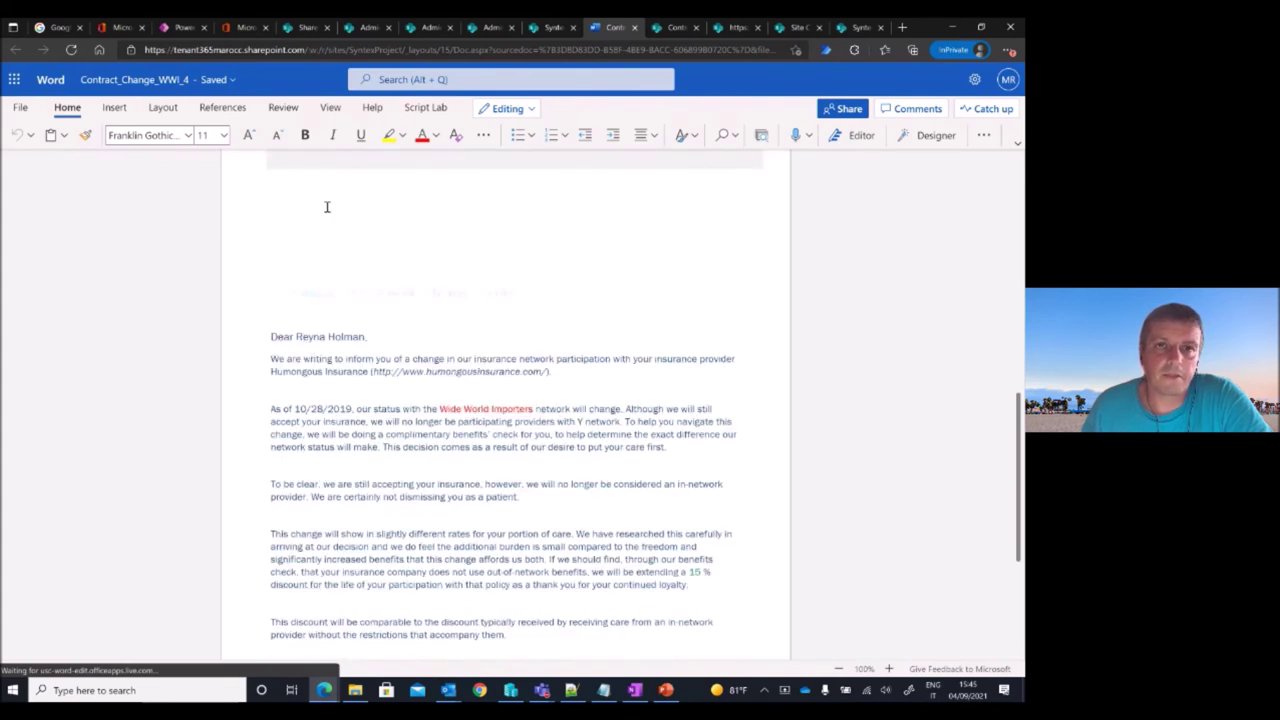
key("ctrl+w")
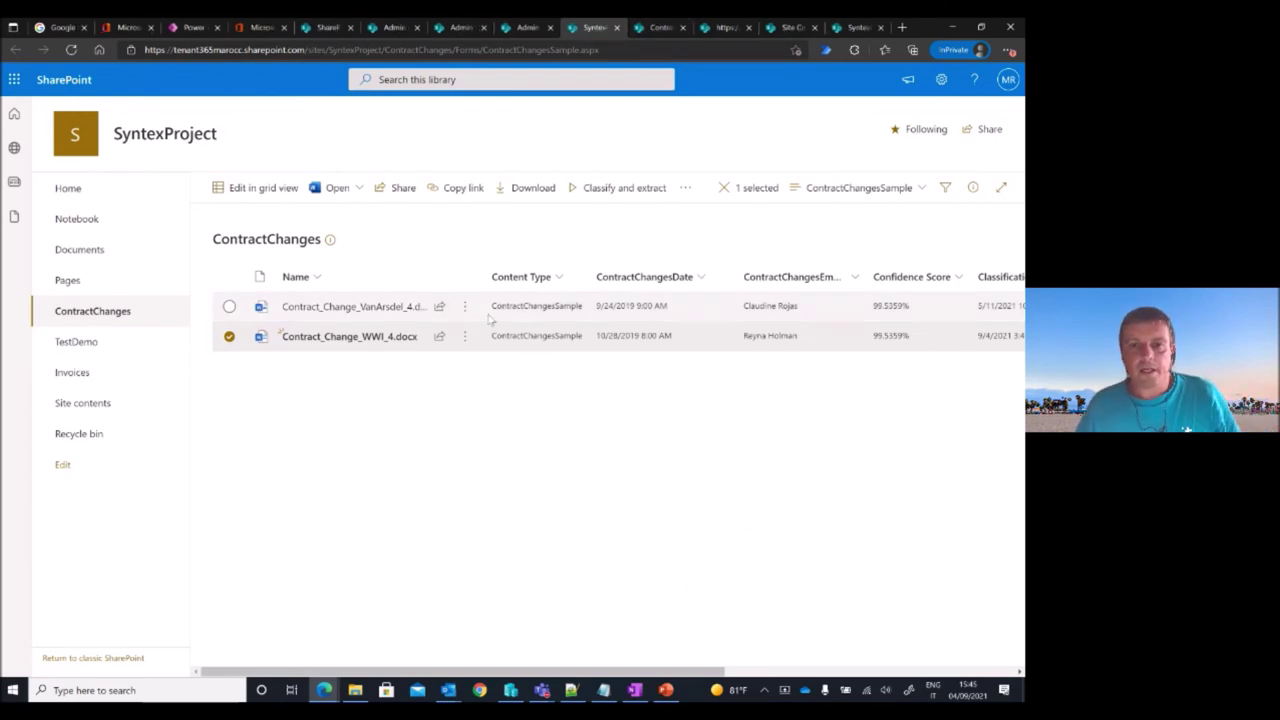
Open the Invoices library and go to AI Builder through its Automate menu
left_click(72, 372)
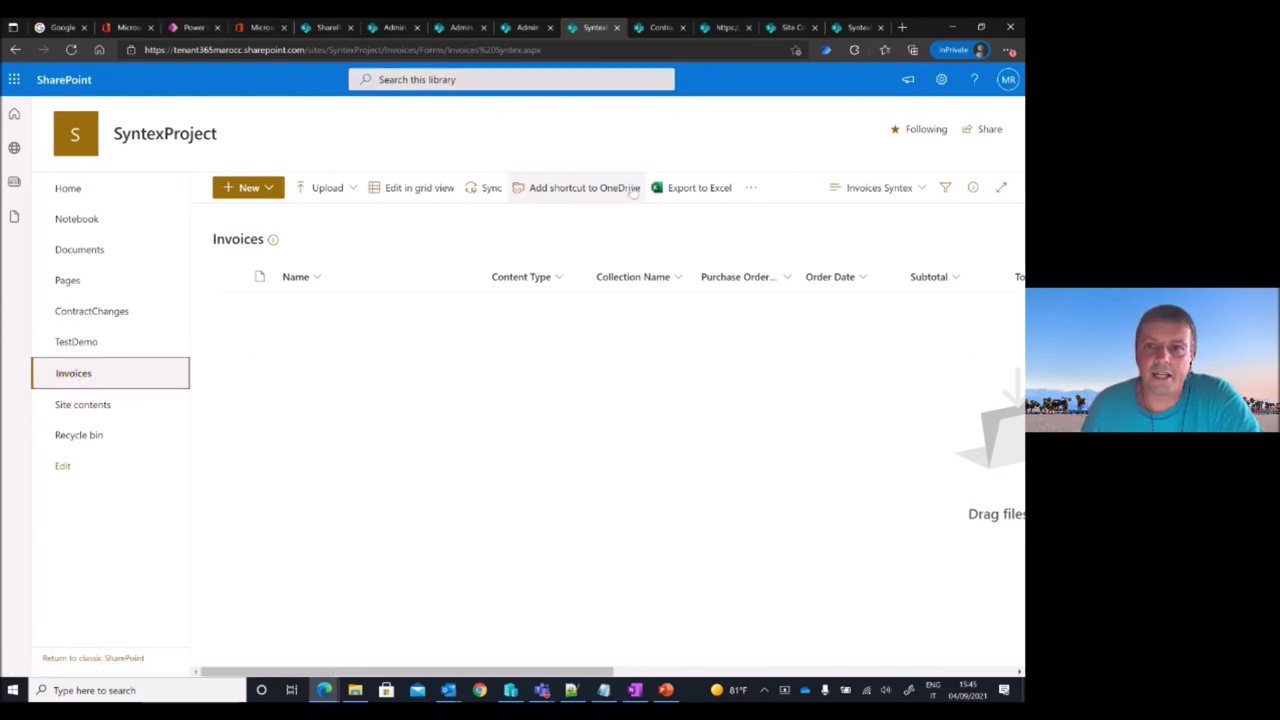
left_click(752, 189)
mouse_move(822, 250)
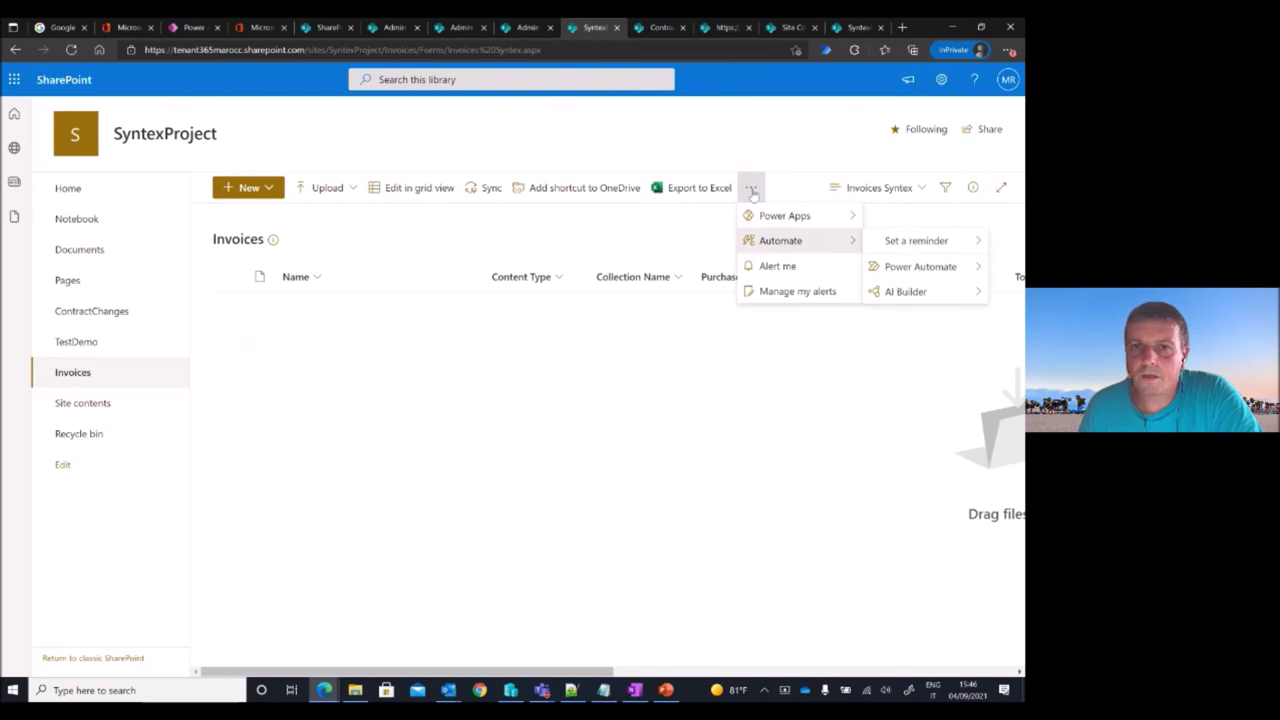
mouse_move(797, 228)
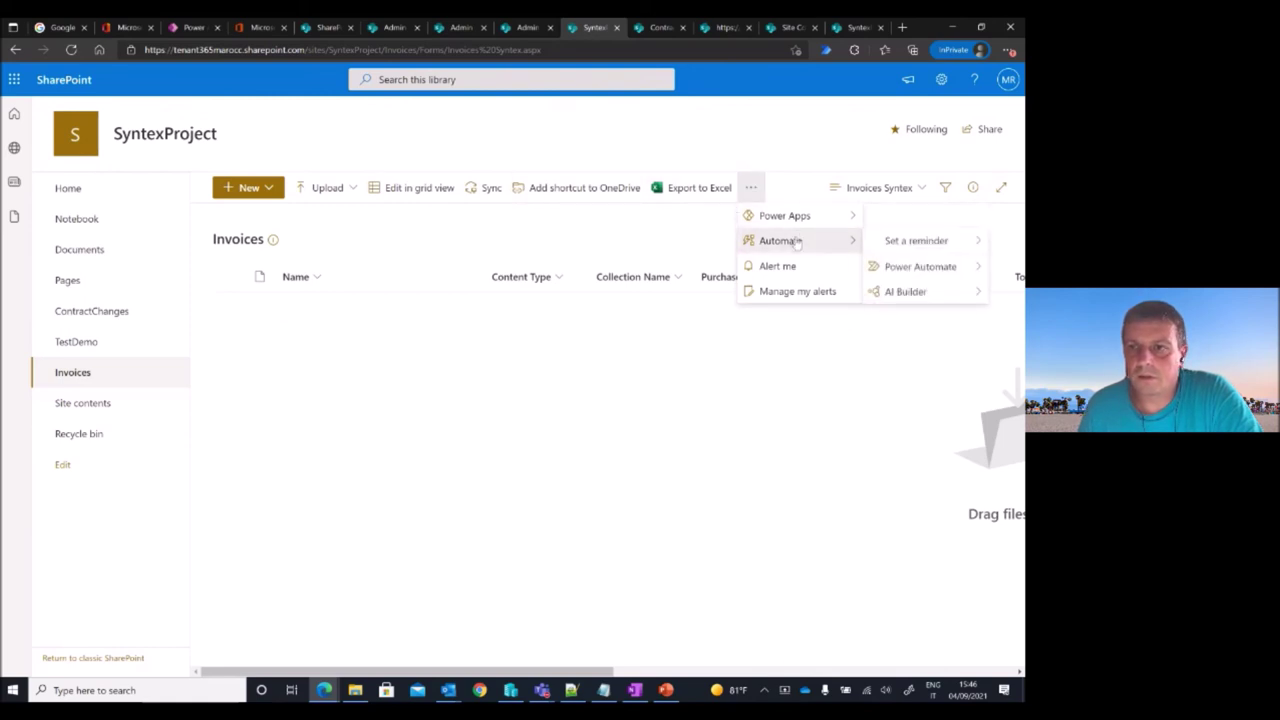
mouse_move(903, 302)
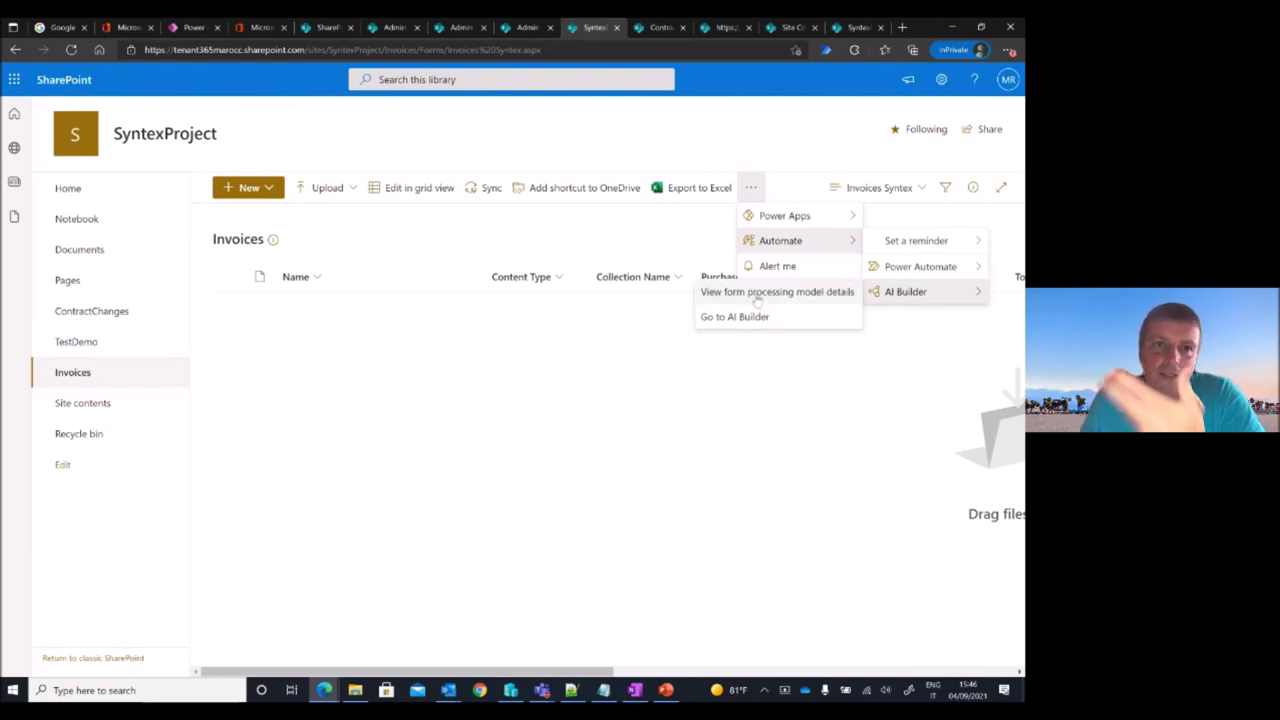
left_click(190, 27)
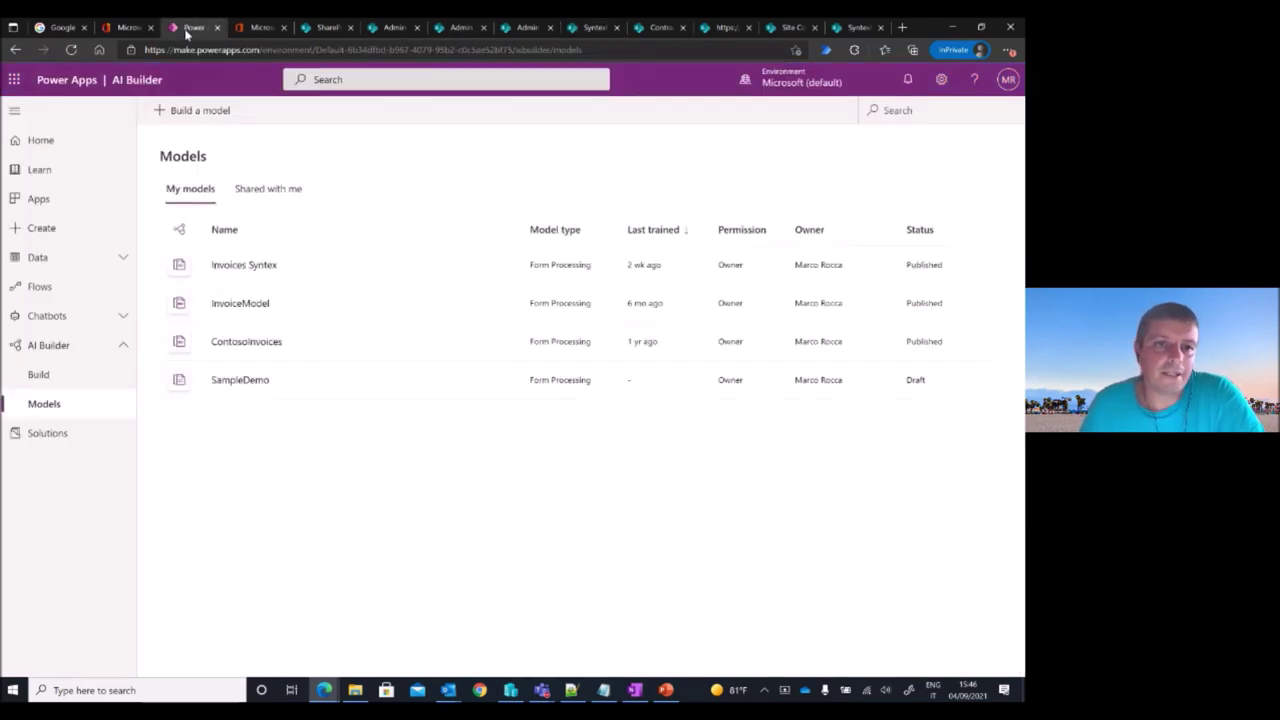
Open the Invoices Syntex model details, then select the Contoso PO PDF in the DemoM365 folder
left_click(245, 266)
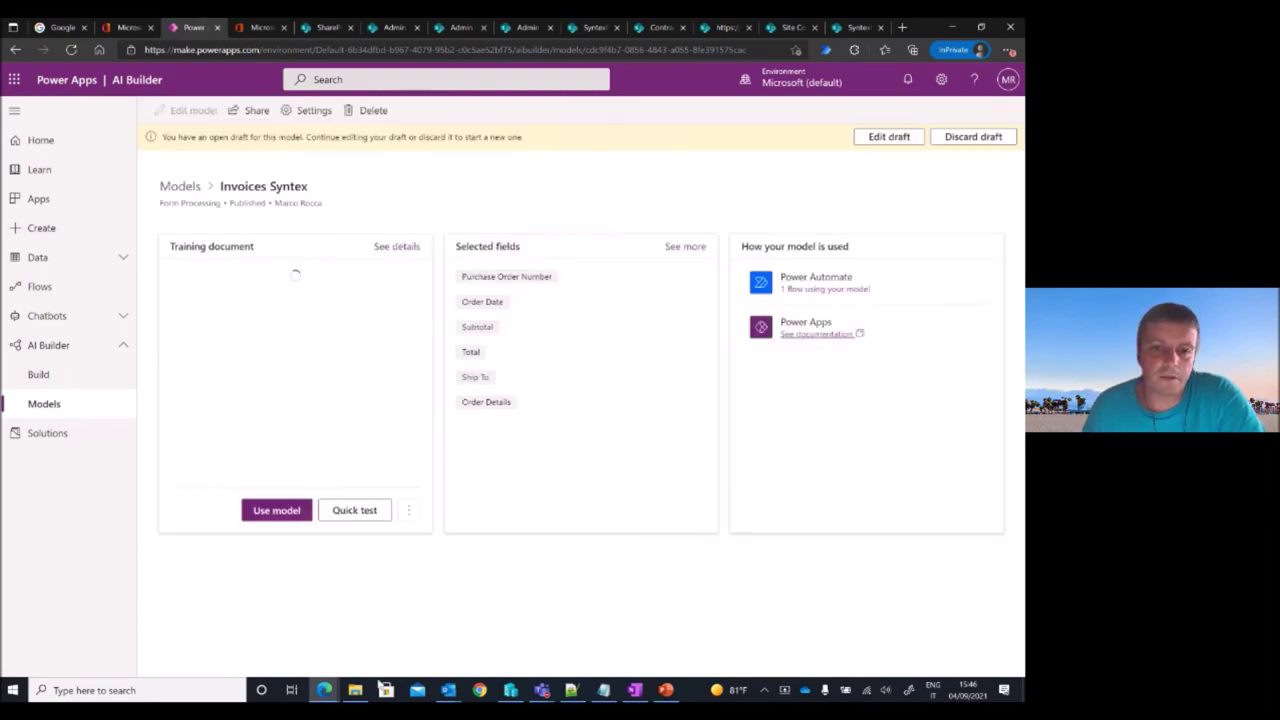
mouse_move(356, 692)
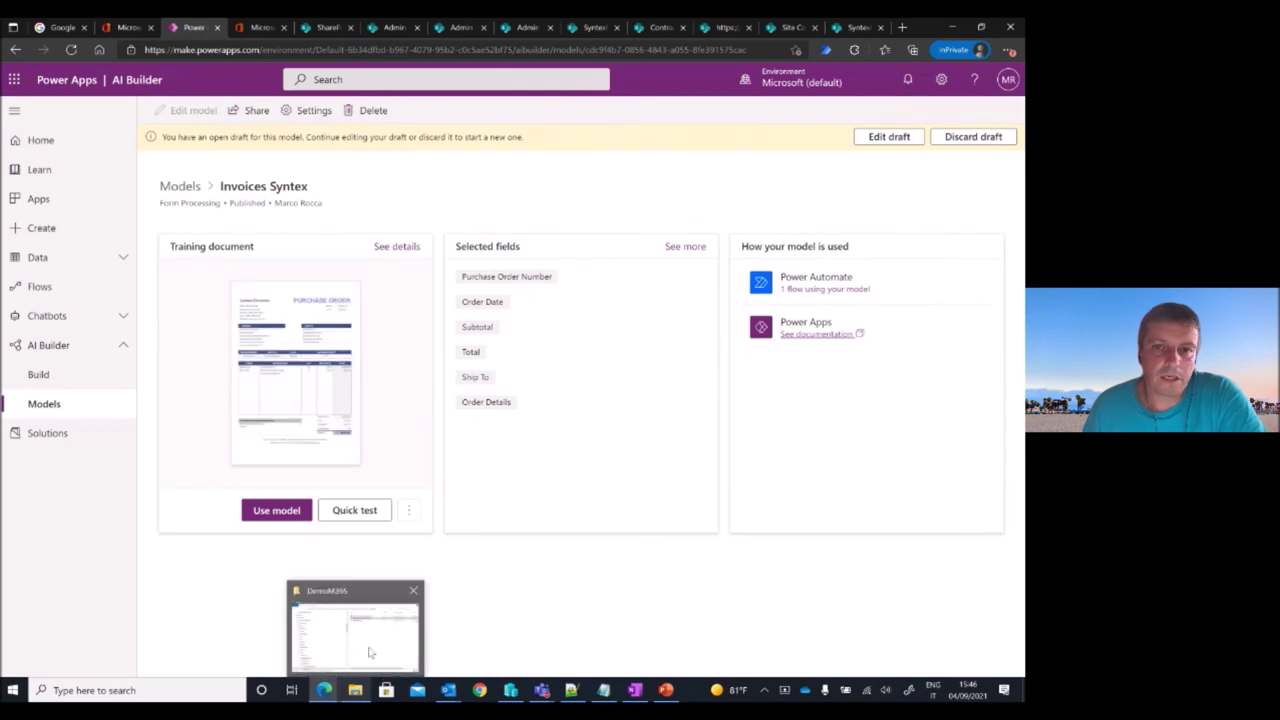
left_click(369, 652)
left_click(579, 358)
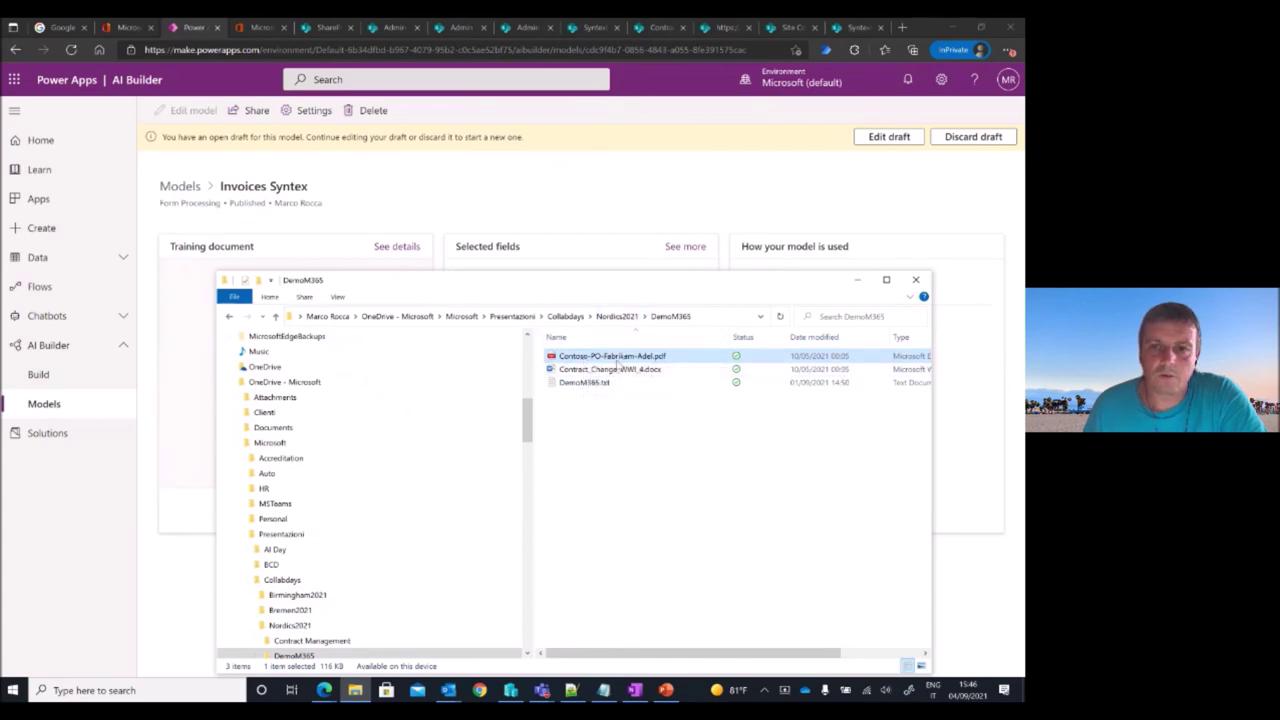
Open the Contoso purchase order PDF in Edge and scroll through it
double_click(622, 357)
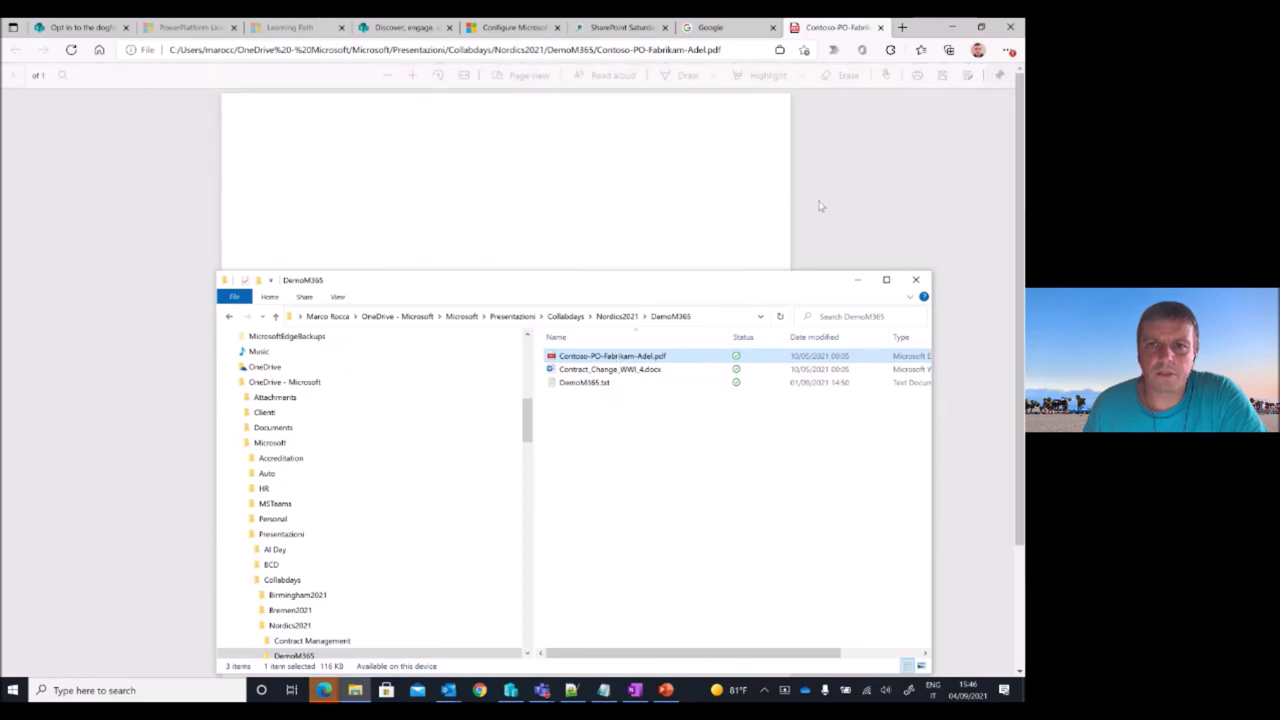
left_click(708, 204)
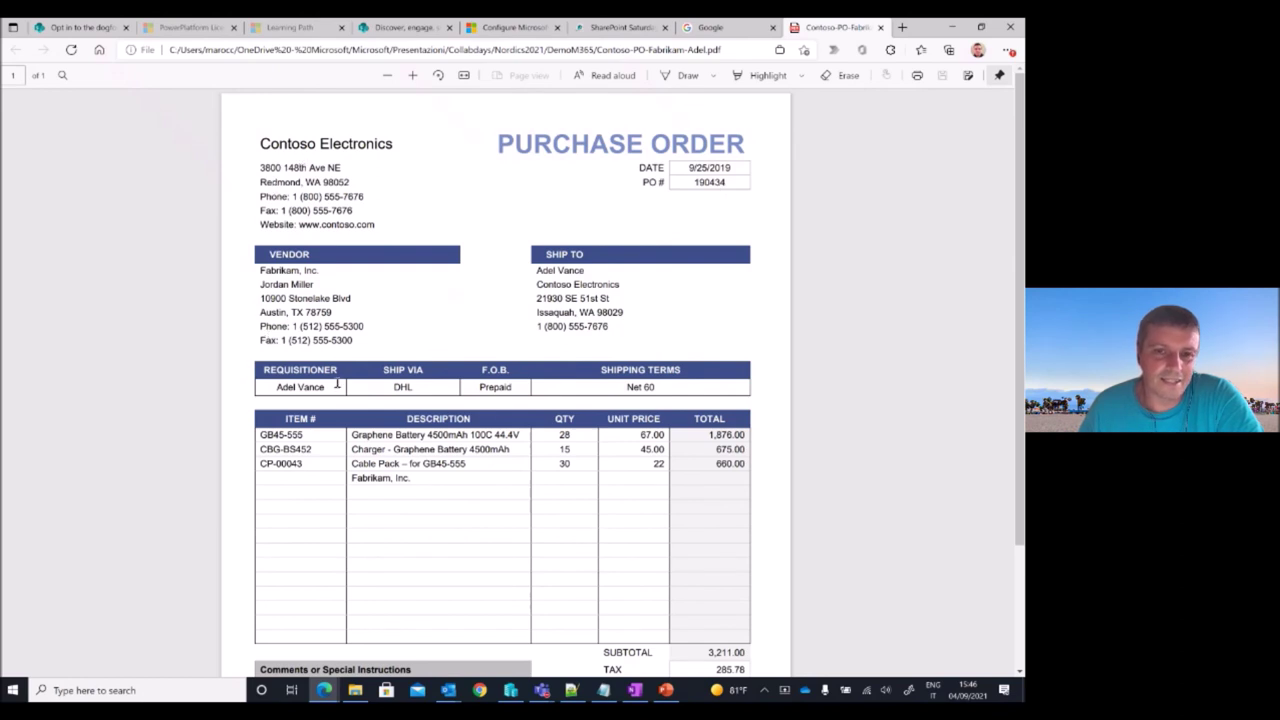
scroll(516, 412, "down", 2)
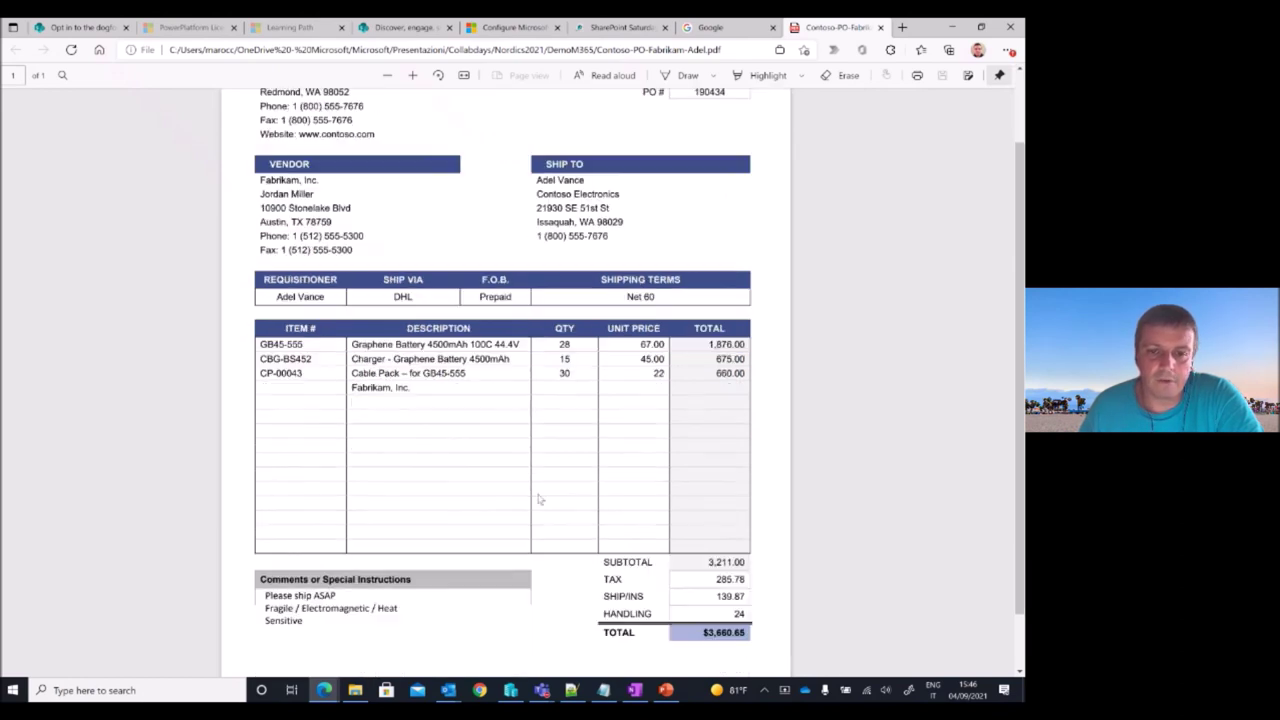
Close the purchase-order PDF and bring the Invoices Syntex model page back to front
left_click(341, 668)
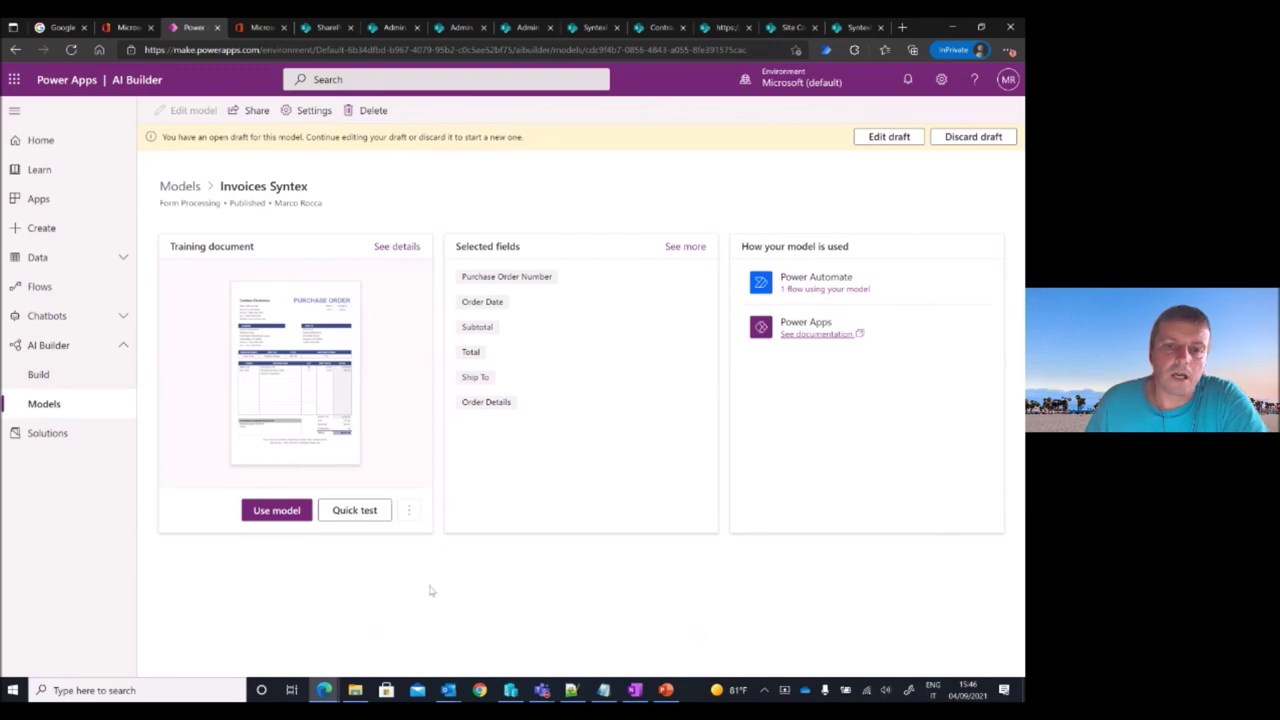
mouse_move(324, 690)
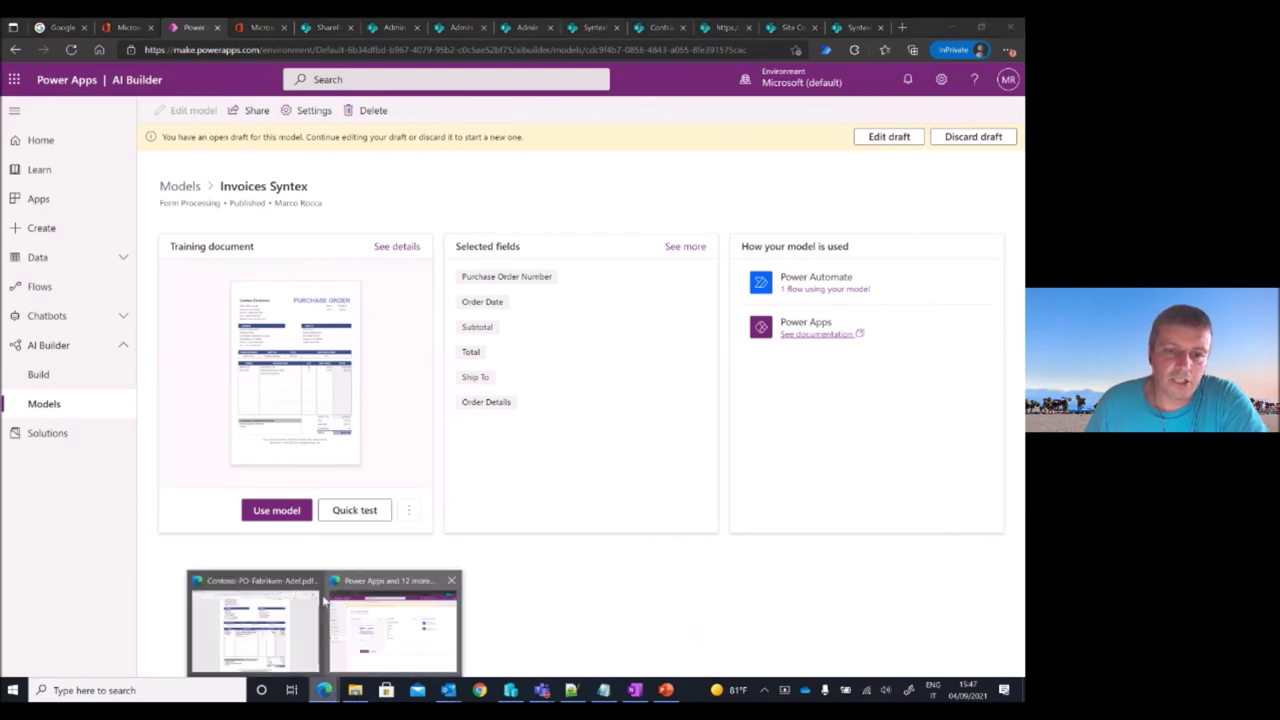
left_click(276, 600)
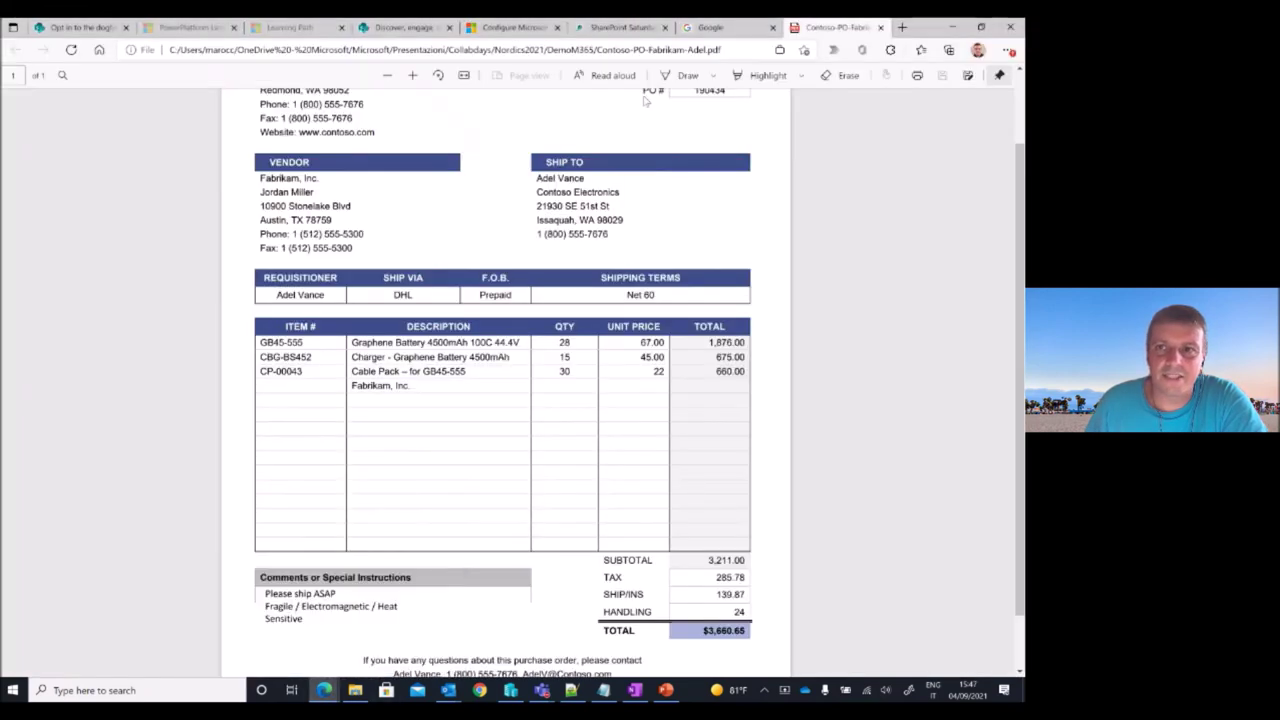
left_click(880, 27)
mouse_move(324, 690)
left_click(378, 660)
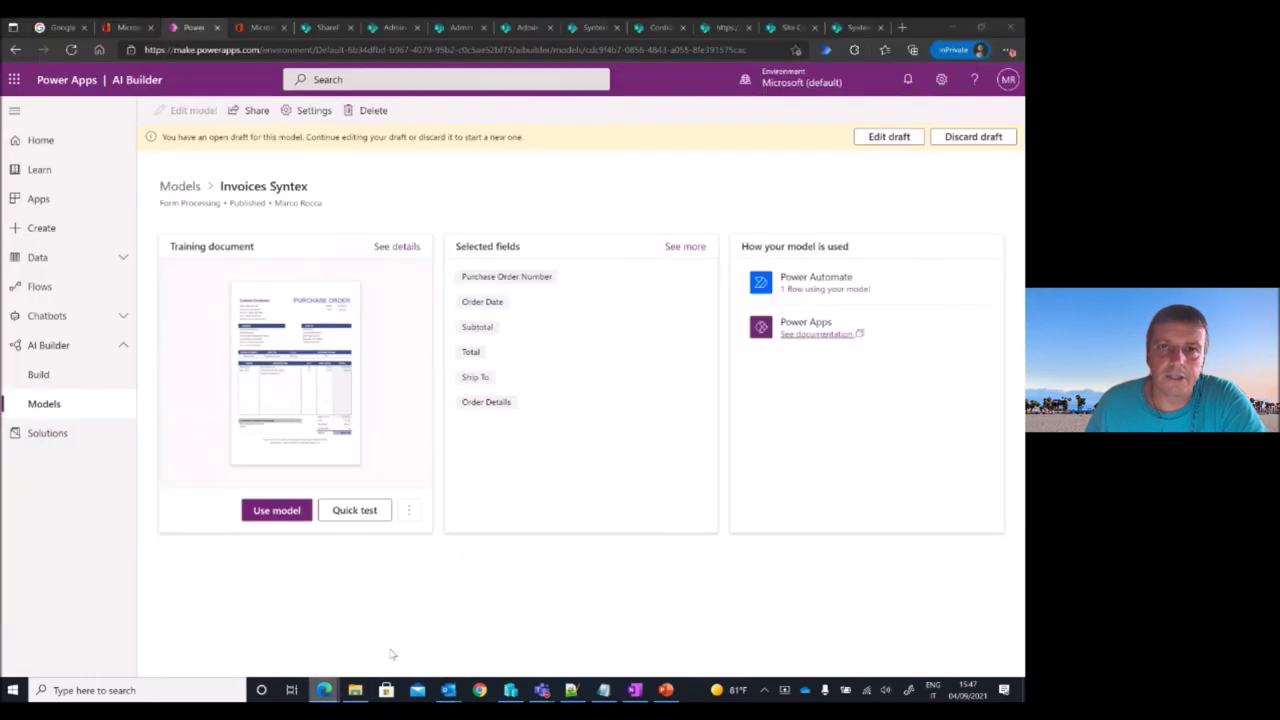
Upload Contoso-PO-Fabrikam-Adel.pdf from DemoM365 into the Invoices library using Upload > Files
left_click(854, 31)
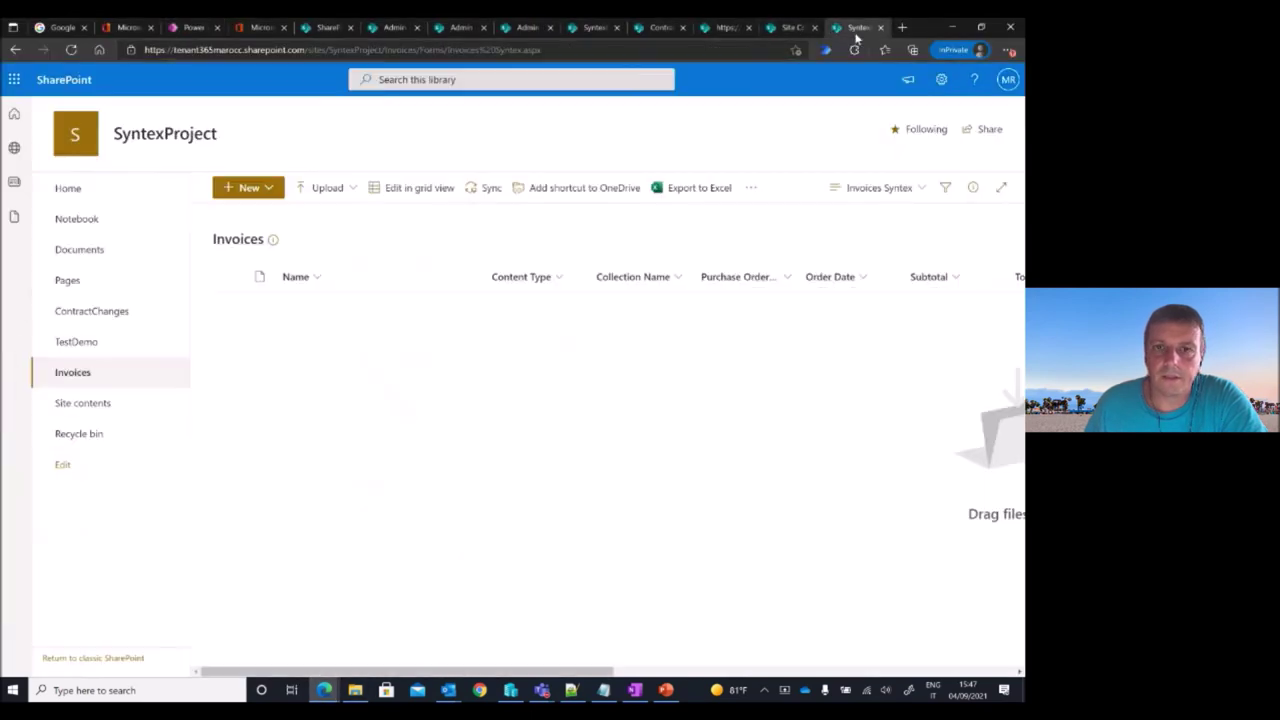
left_click(348, 188)
left_click(300, 216)
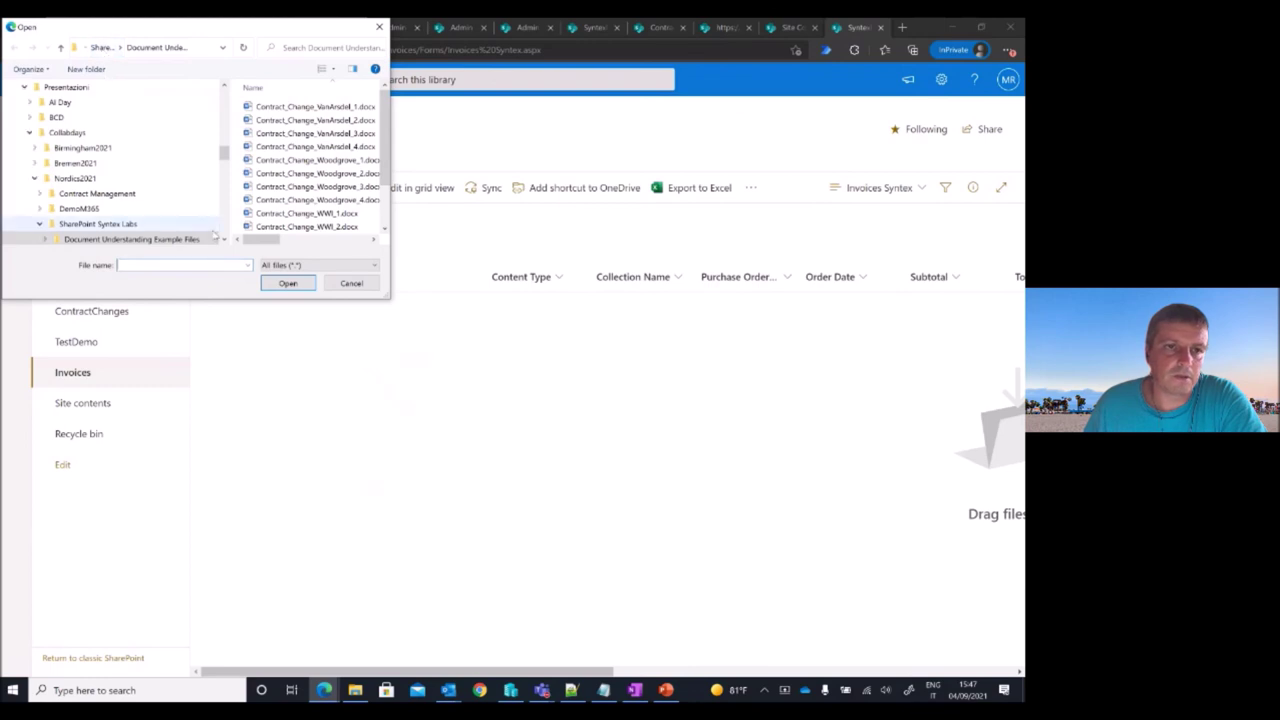
scroll(167, 206, "down", 1)
left_click(80, 163)
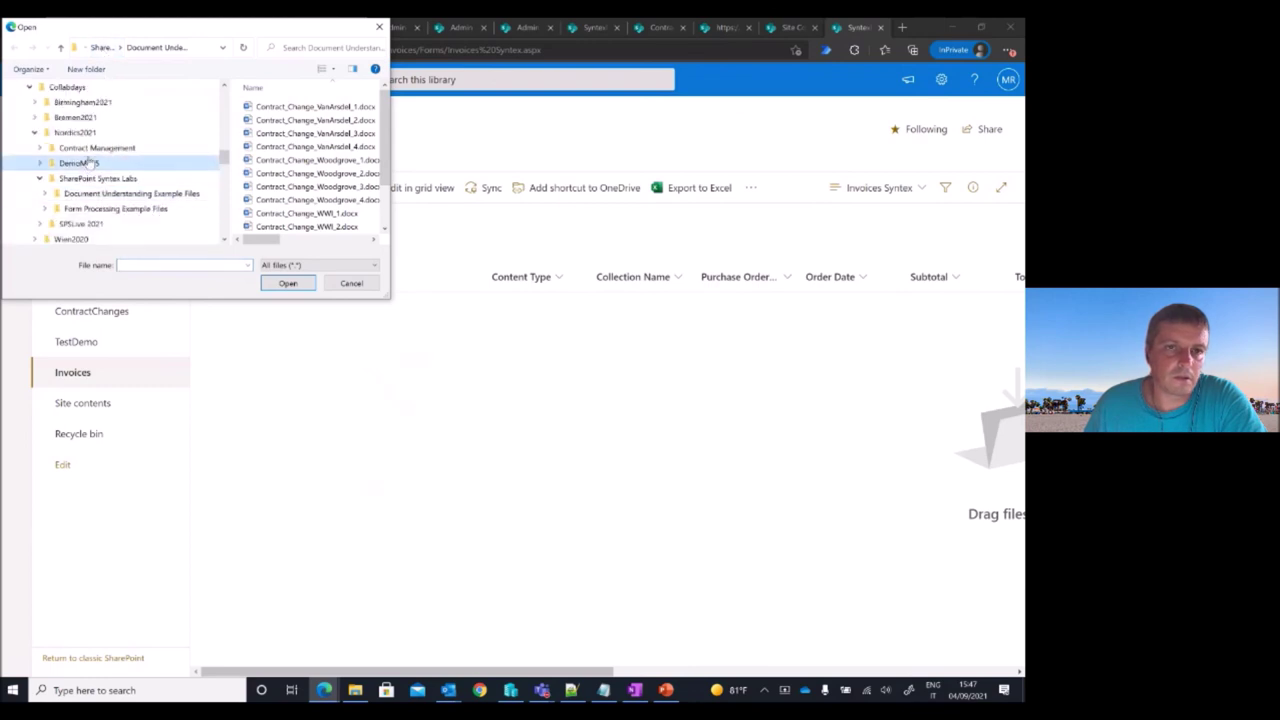
double_click(308, 108)
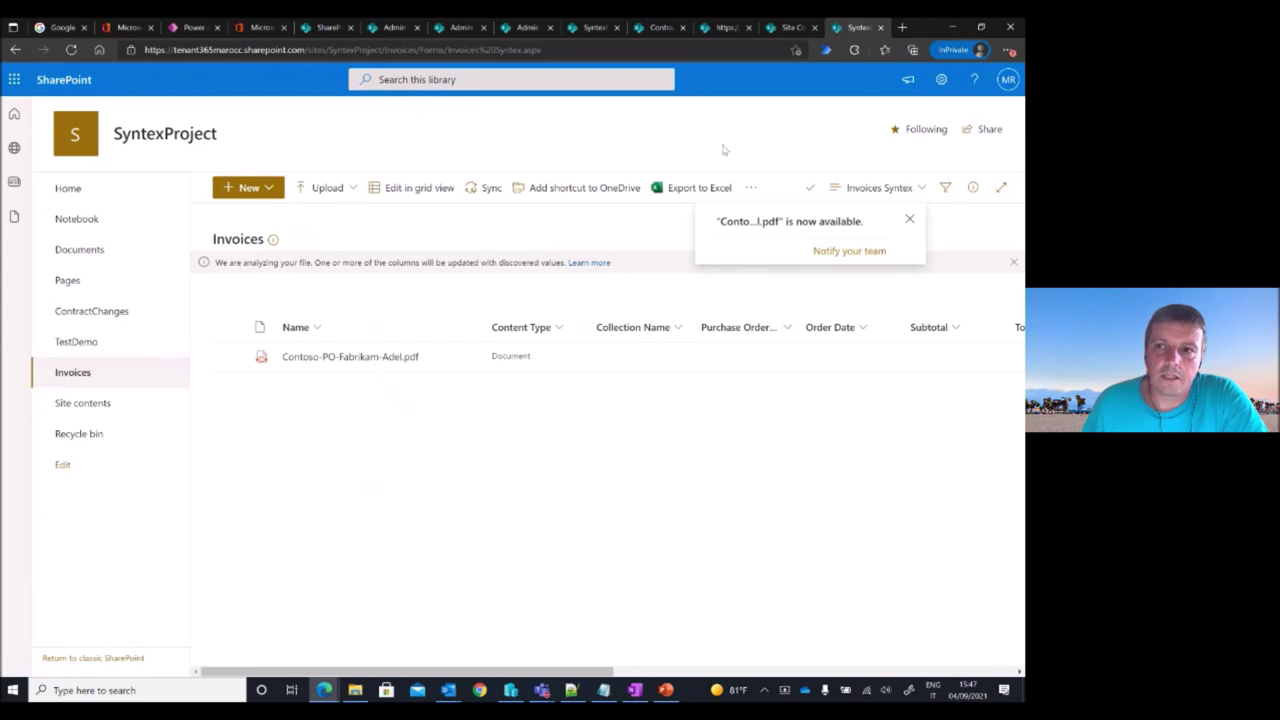
Dismiss the upload notice, refresh, and check the still-empty Purchase Order, Order Date and Subtotal columns
left_click(909, 219)
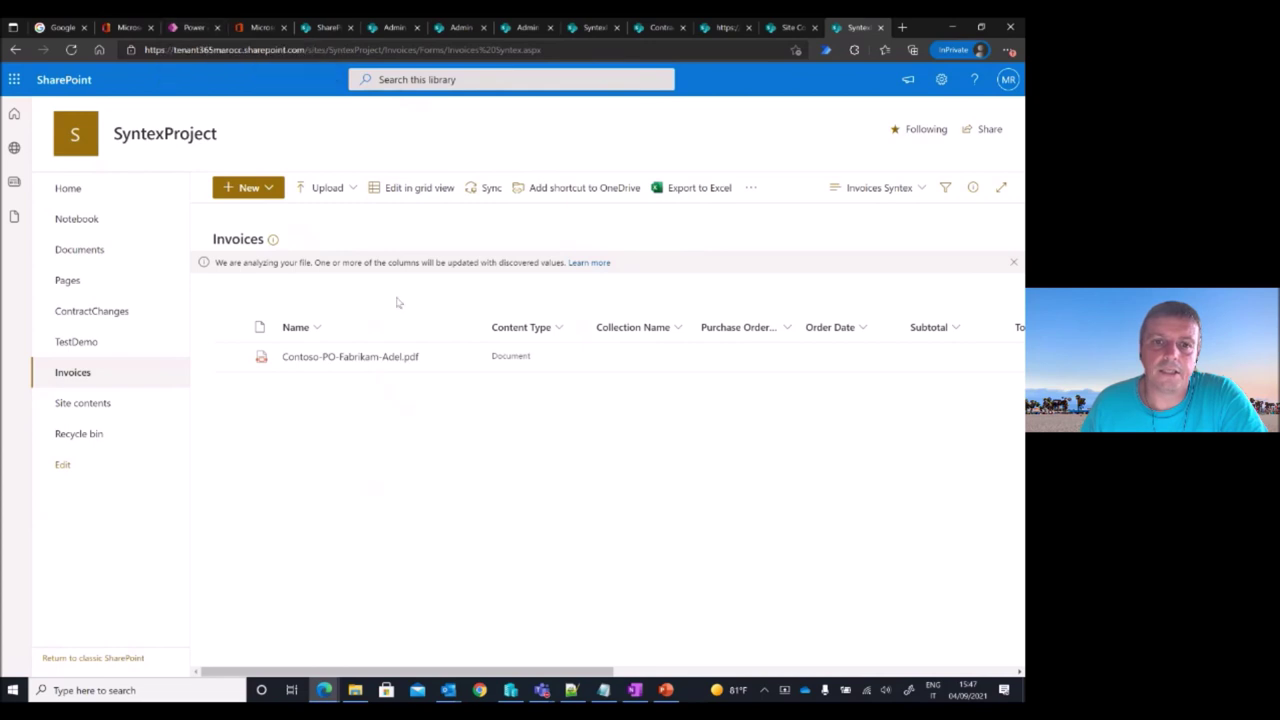
left_click(71, 50)
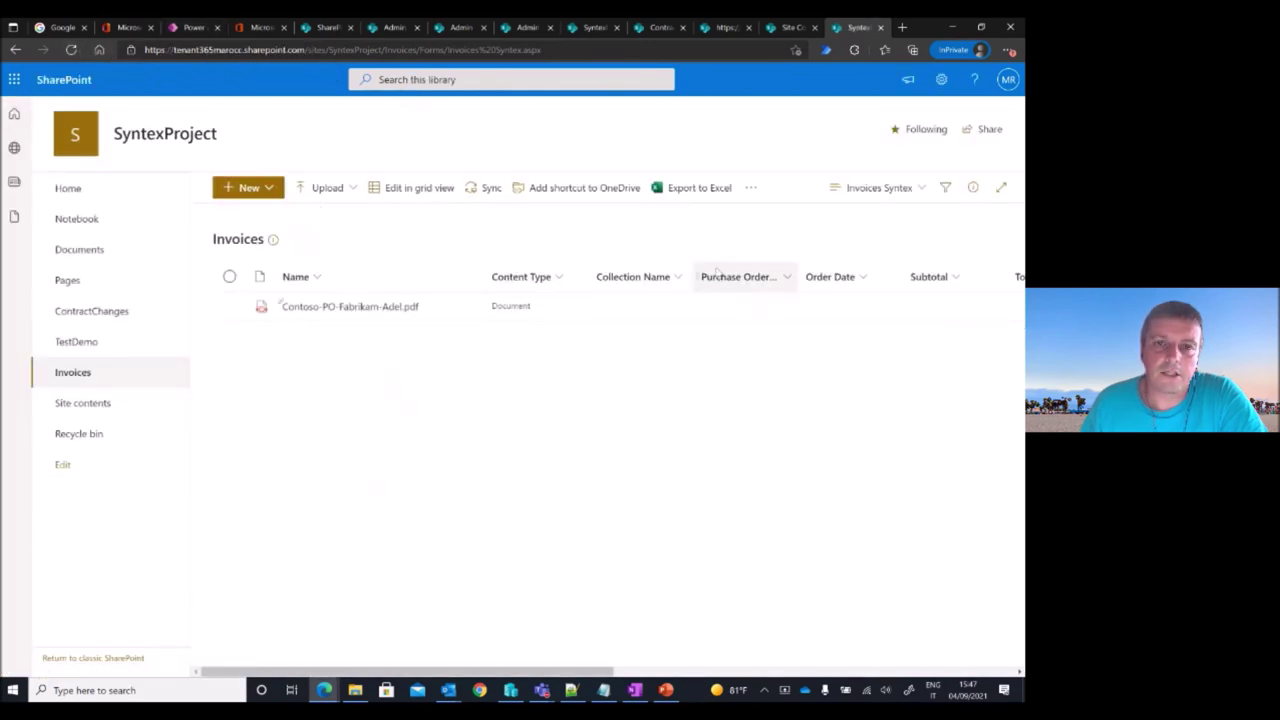
mouse_move(462, 316)
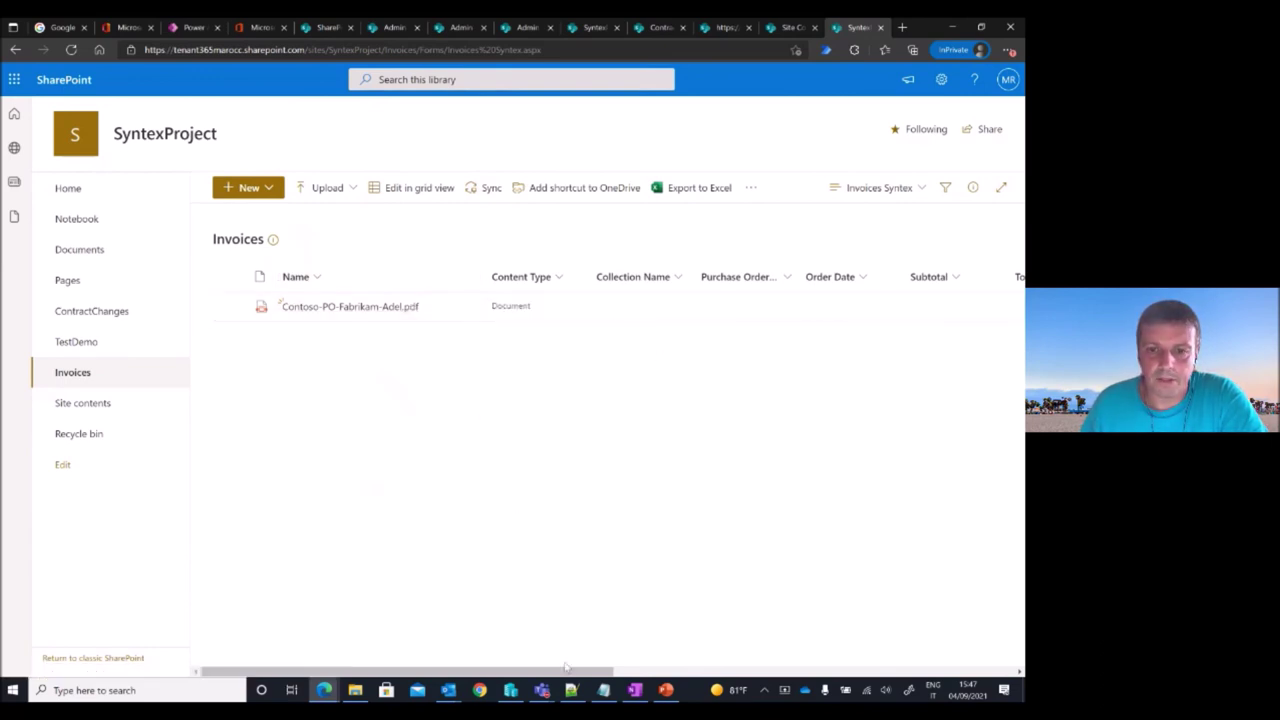
left_click_drag(569, 671, 527, 677)
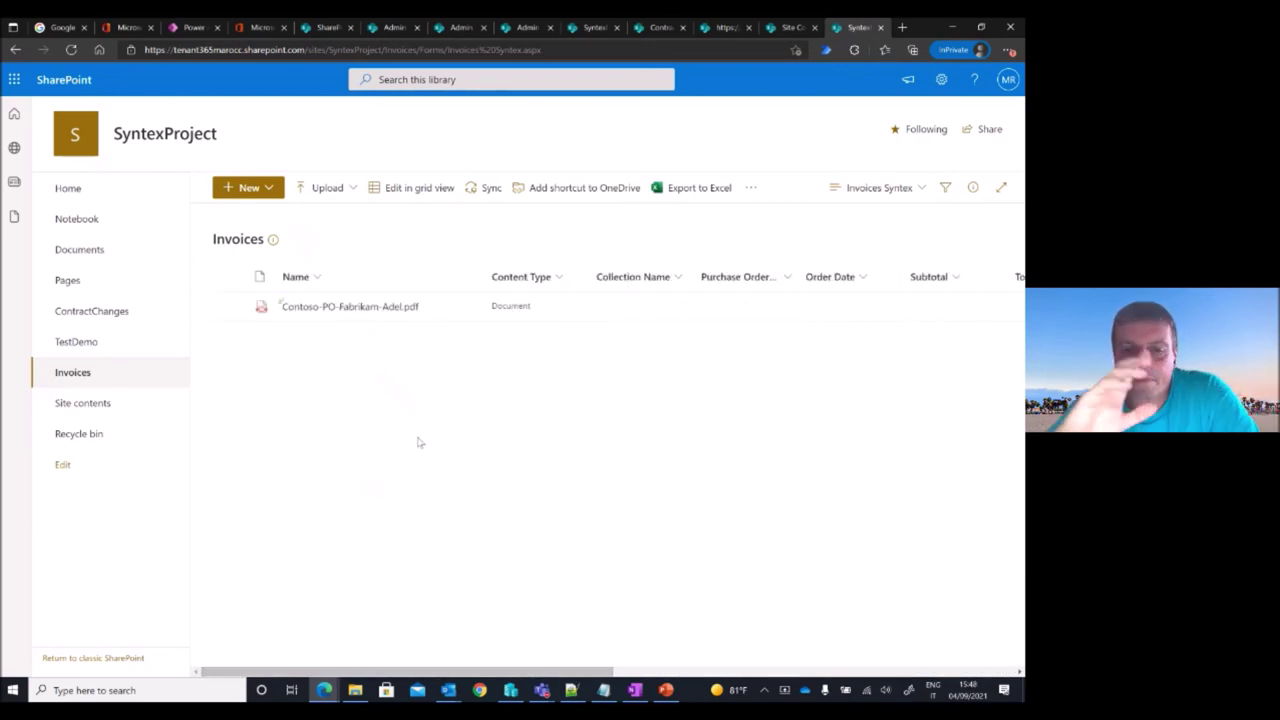
Open Contoso-PO-Fabrikam-Adel.pdf in Edge and highlight its three order-line rows for comparison
left_click(355, 690)
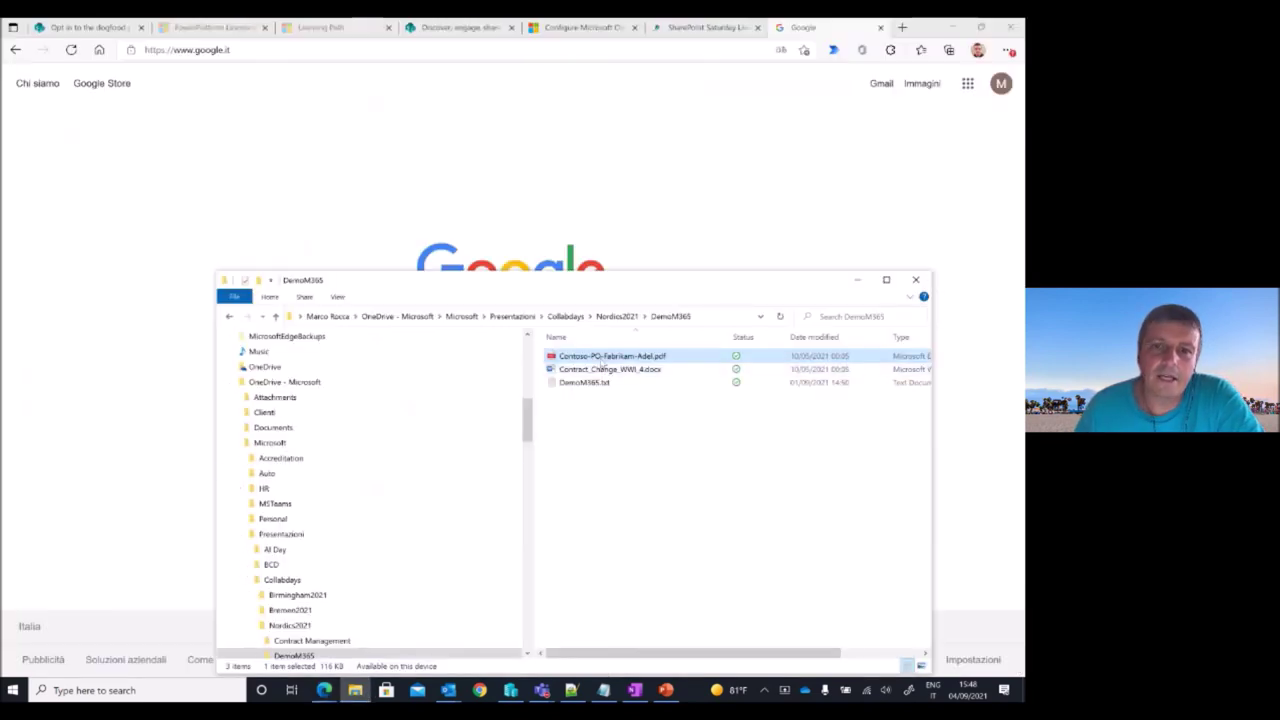
double_click(602, 357)
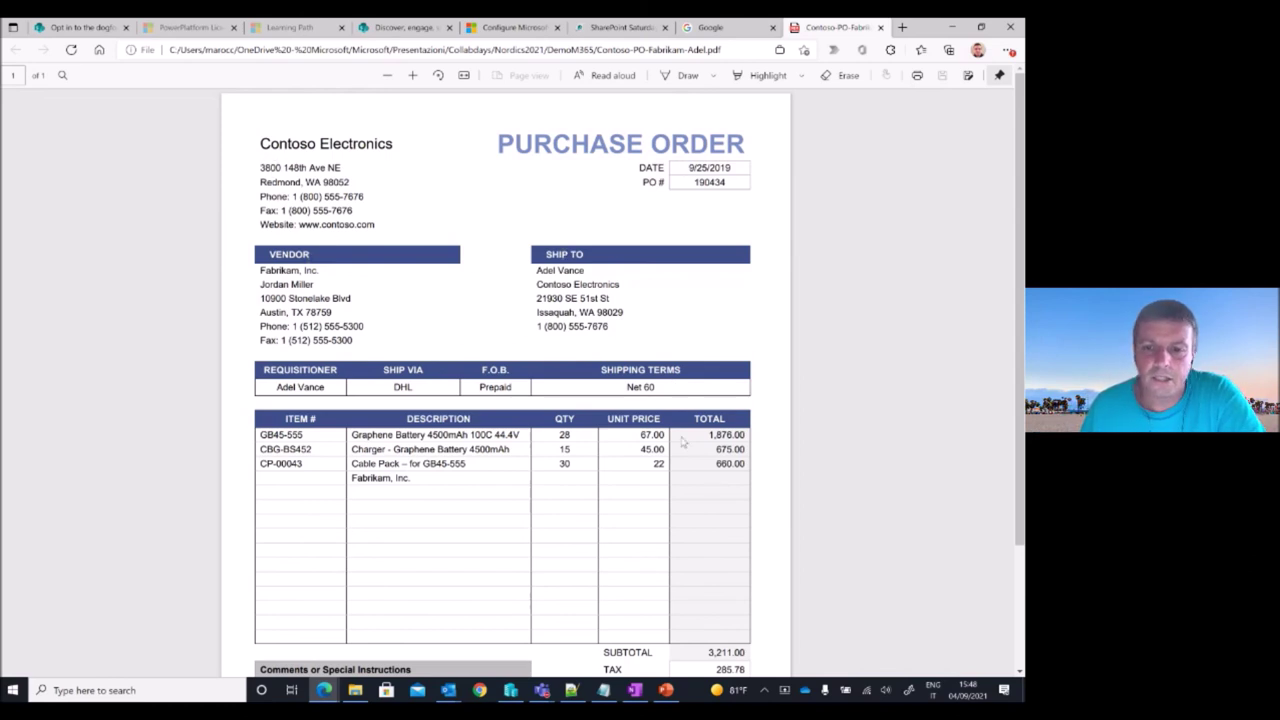
scroll(673, 380, "down", 3)
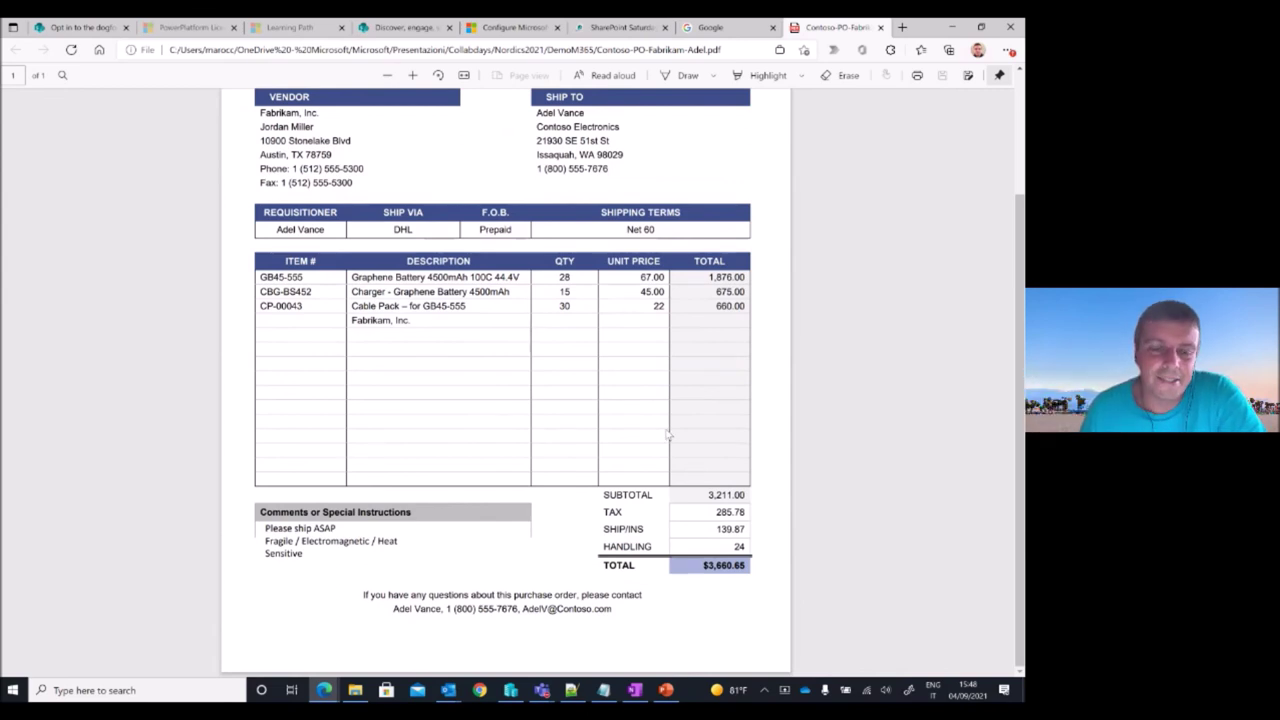
left_click_drag(258, 277, 751, 312)
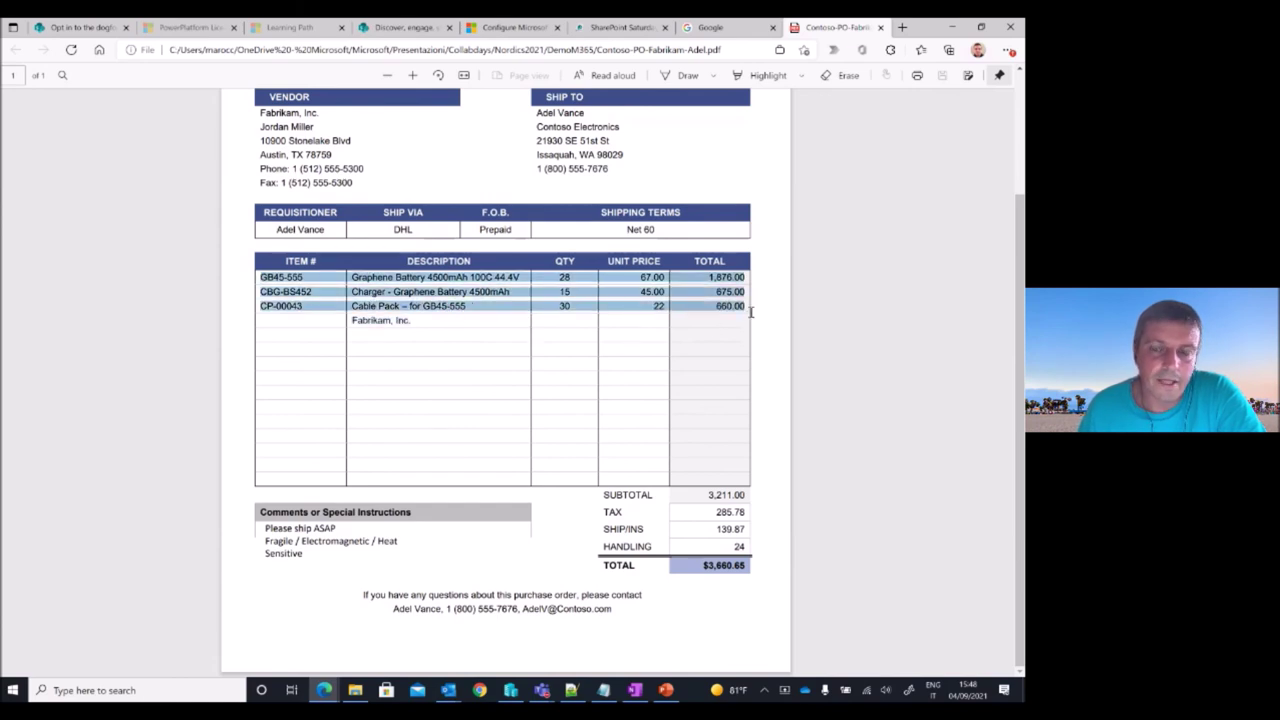
right_click(757, 226)
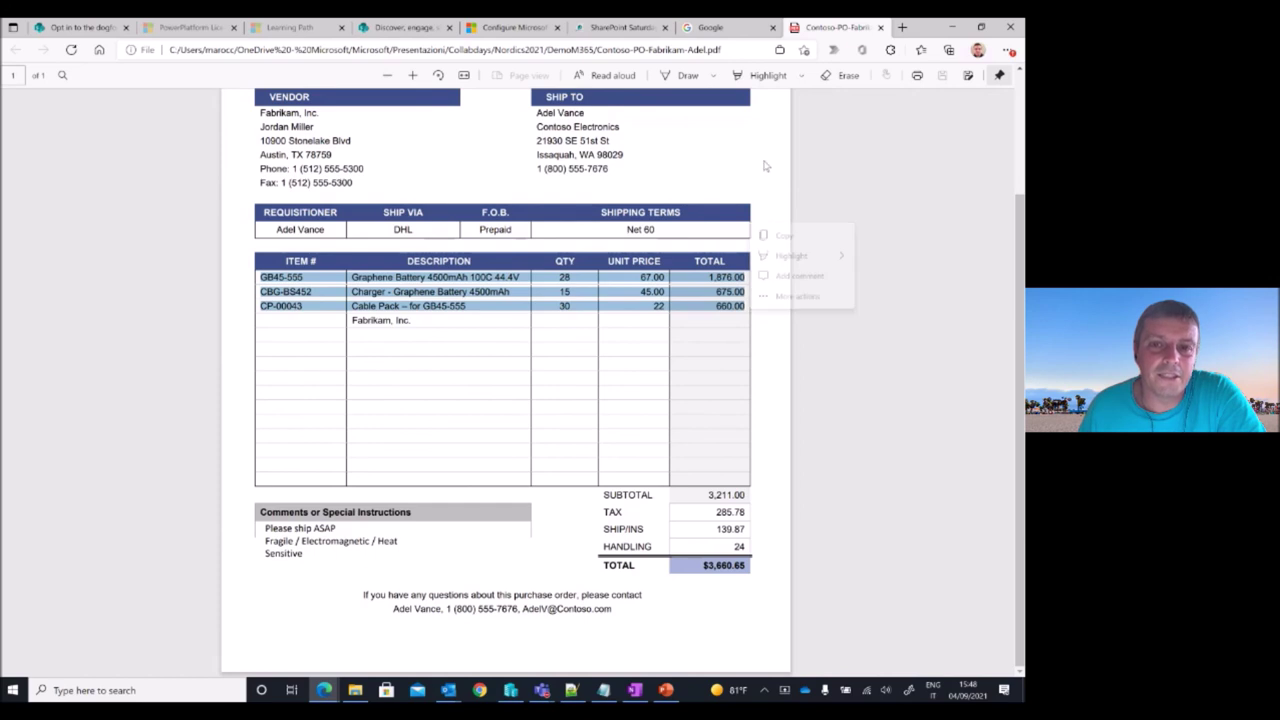
scroll(770, 190, "up", 3)
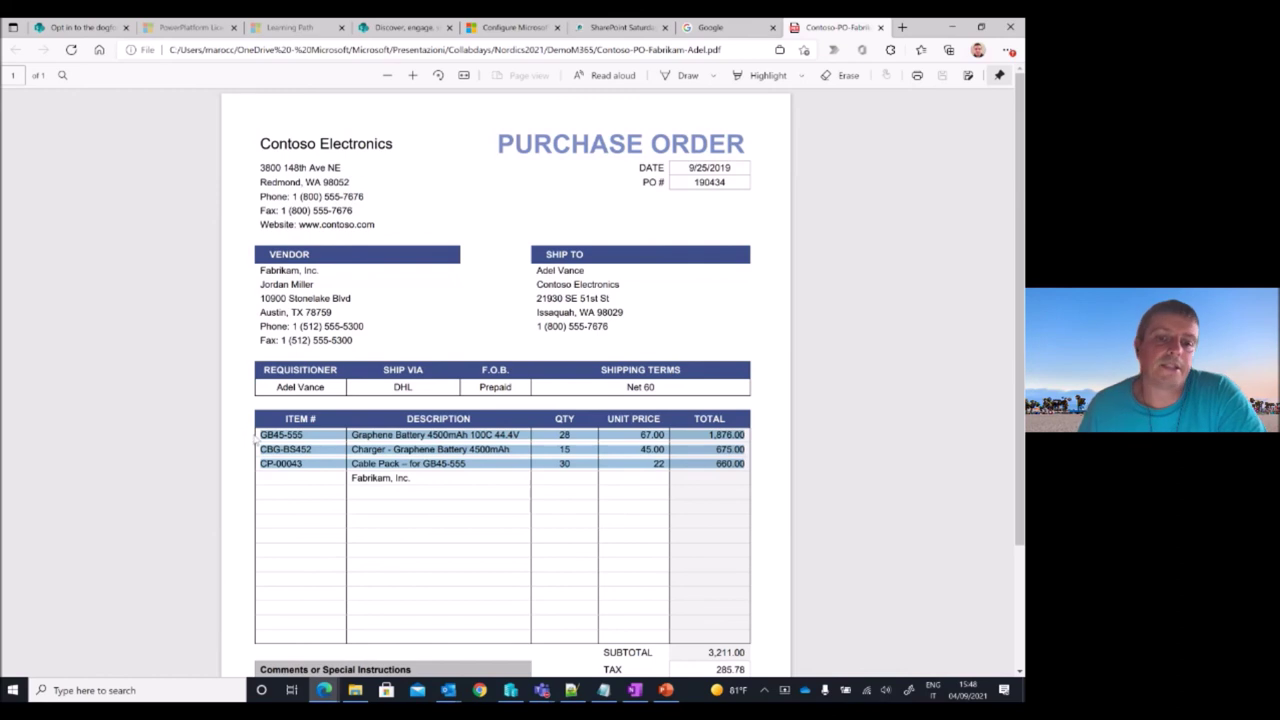
Back in the Invoices library, scroll right to review Total $3,660.65, Ship To and Order Details
mouse_move(324, 690)
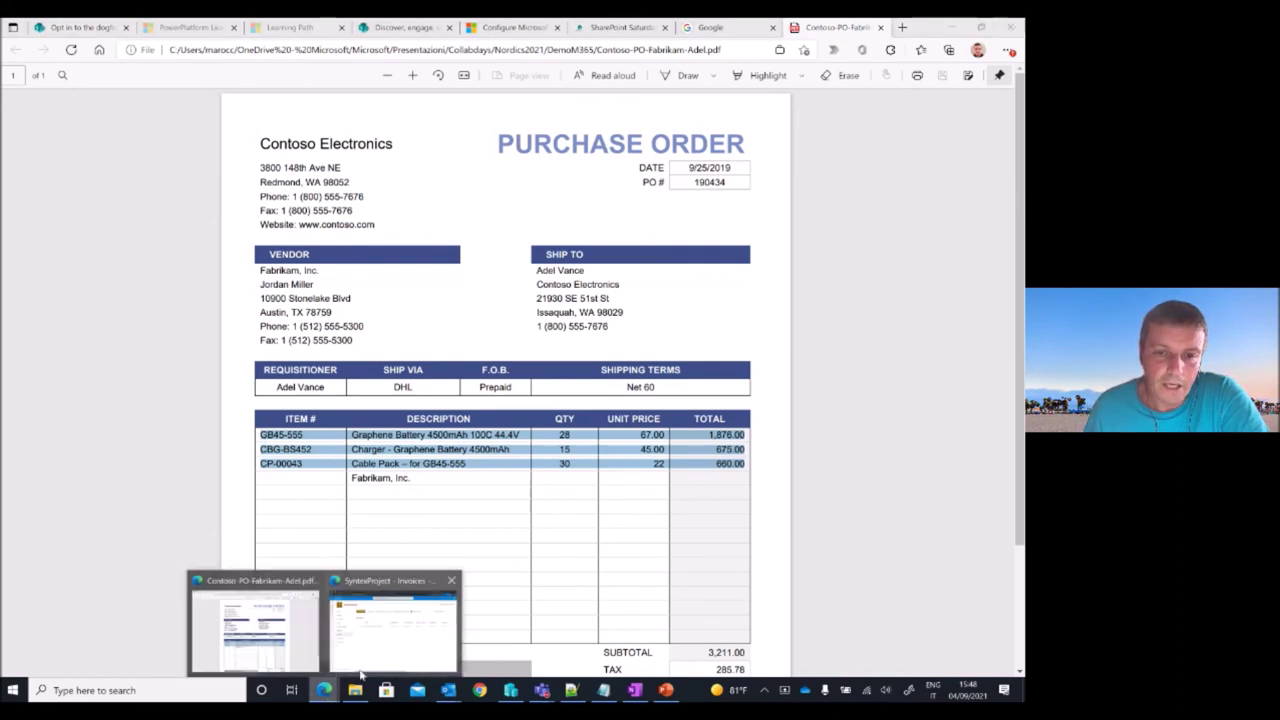
left_click(376, 665)
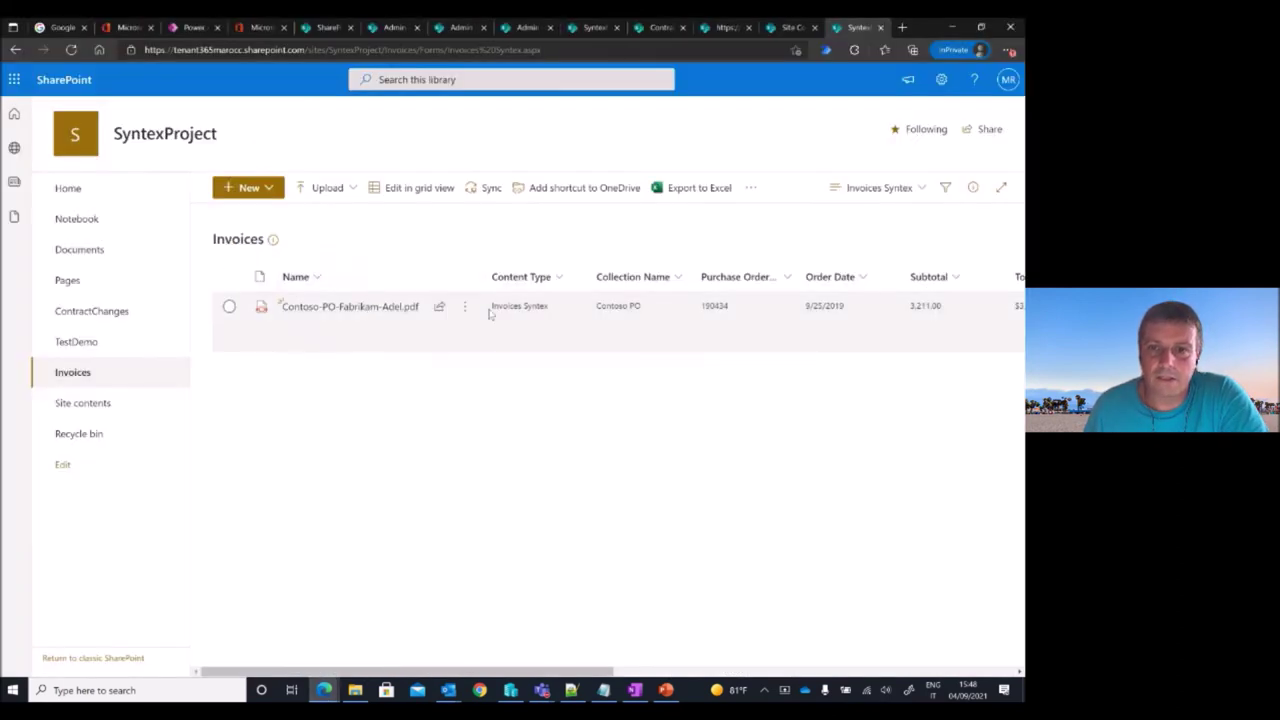
left_click_drag(569, 671, 985, 697)
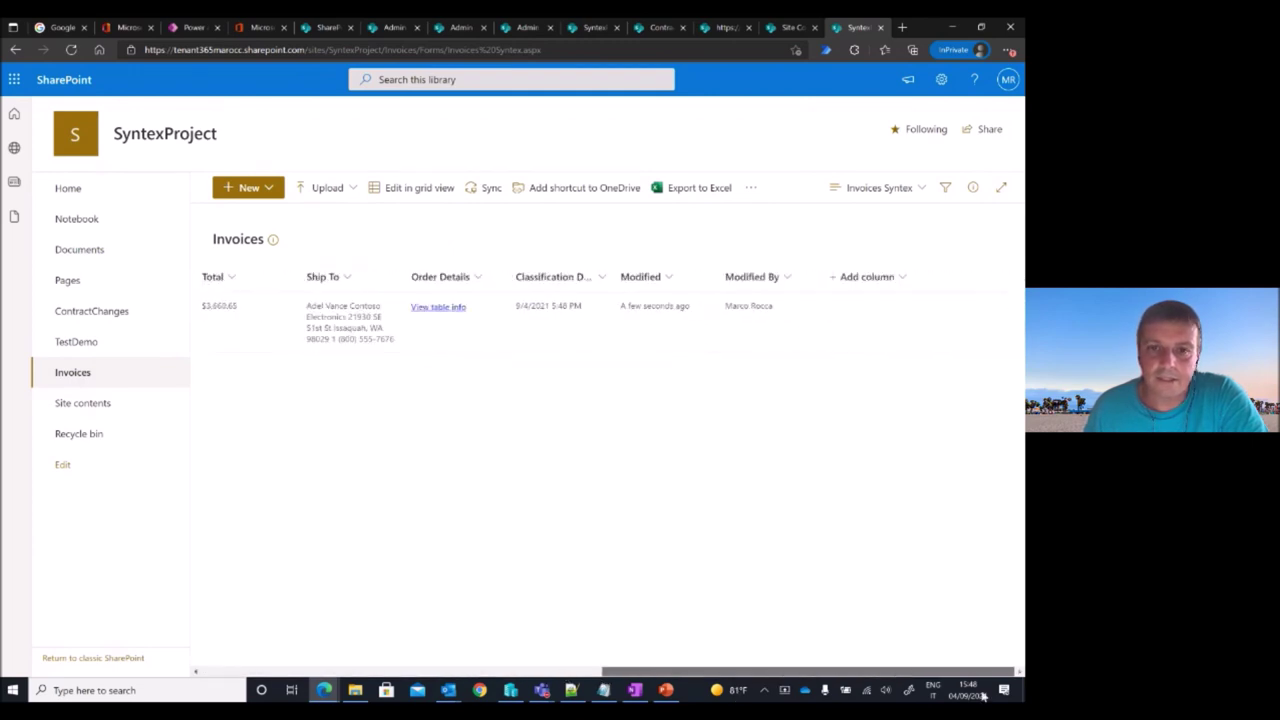
View the Order Details table info, then present the 'SharePoint Syntex – Resources' slide full screen
left_click(444, 310)
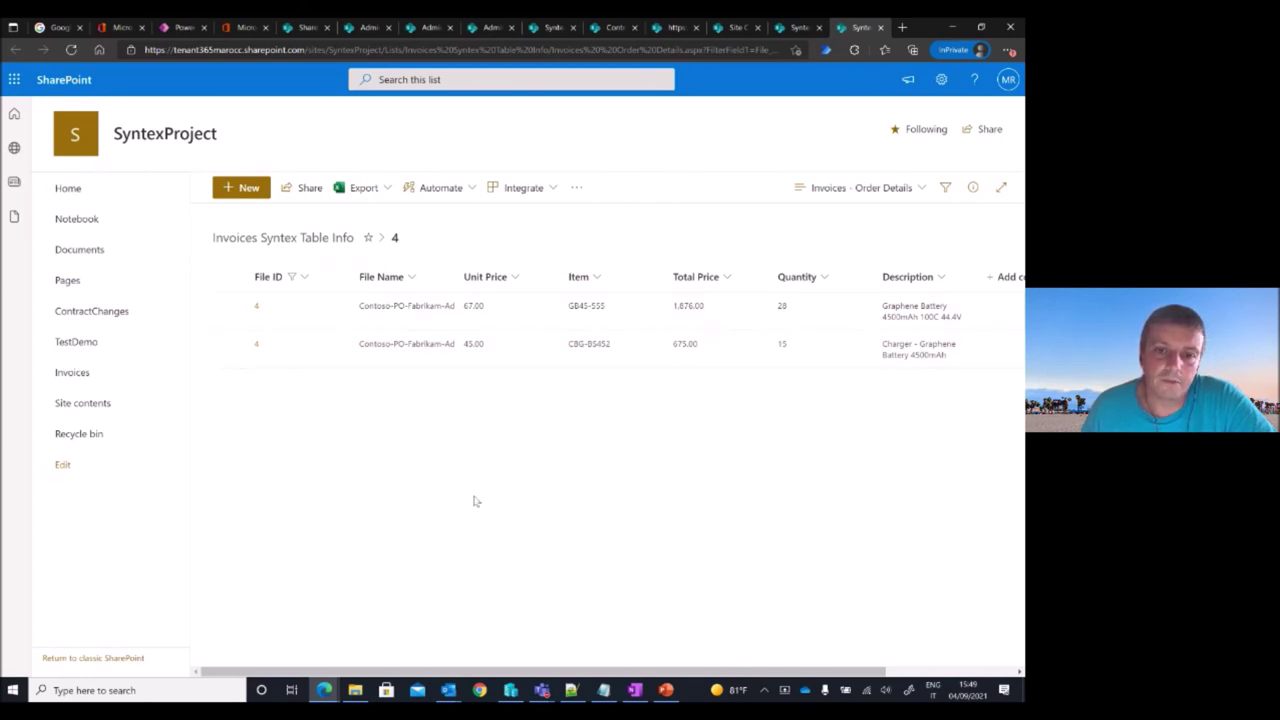
mouse_move(409, 672)
left_mouse_down()
mouse_move(540, 672)
mouse_move(425, 672)
left_mouse_up()
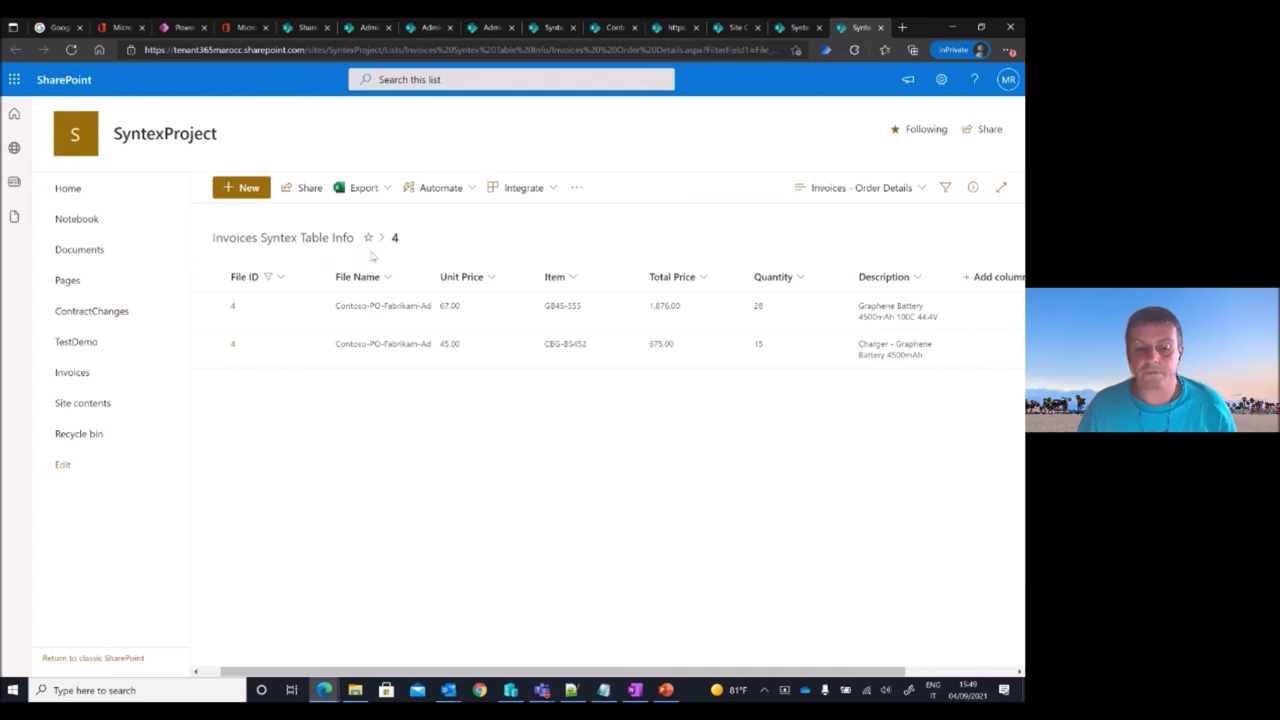
left_click(666, 691)
key("Page_Down")
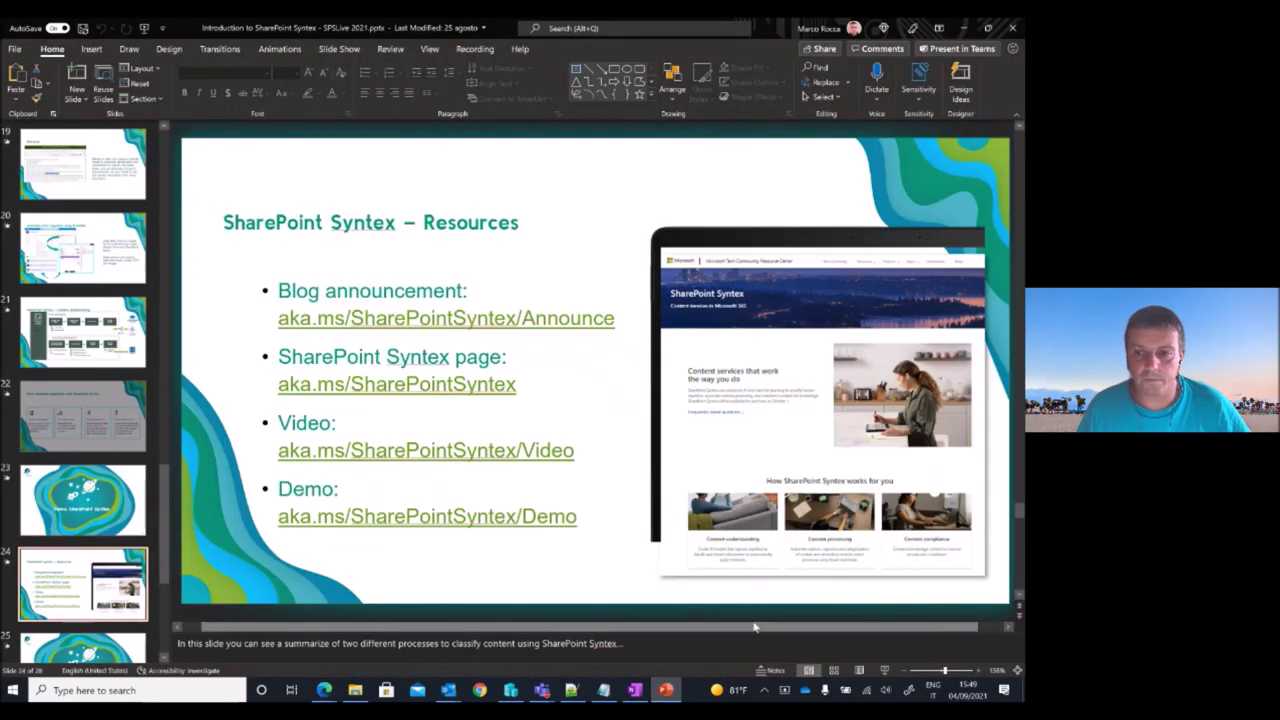
left_click(884, 670)
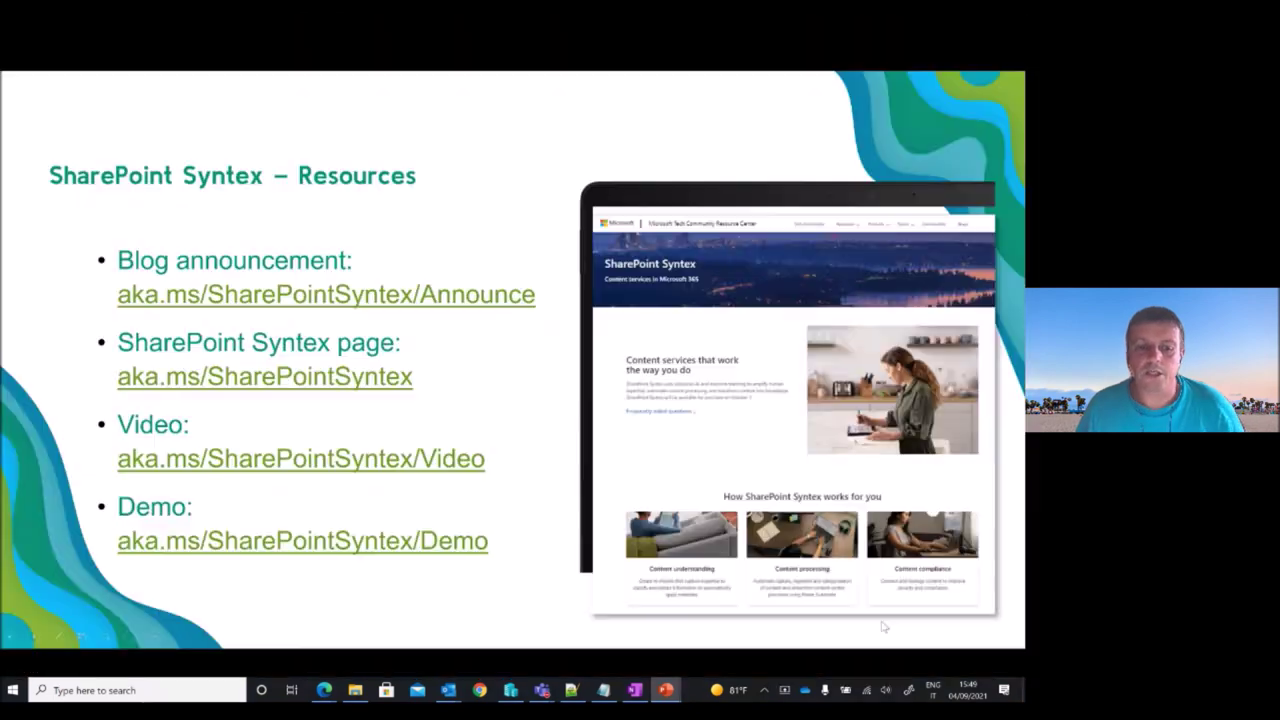